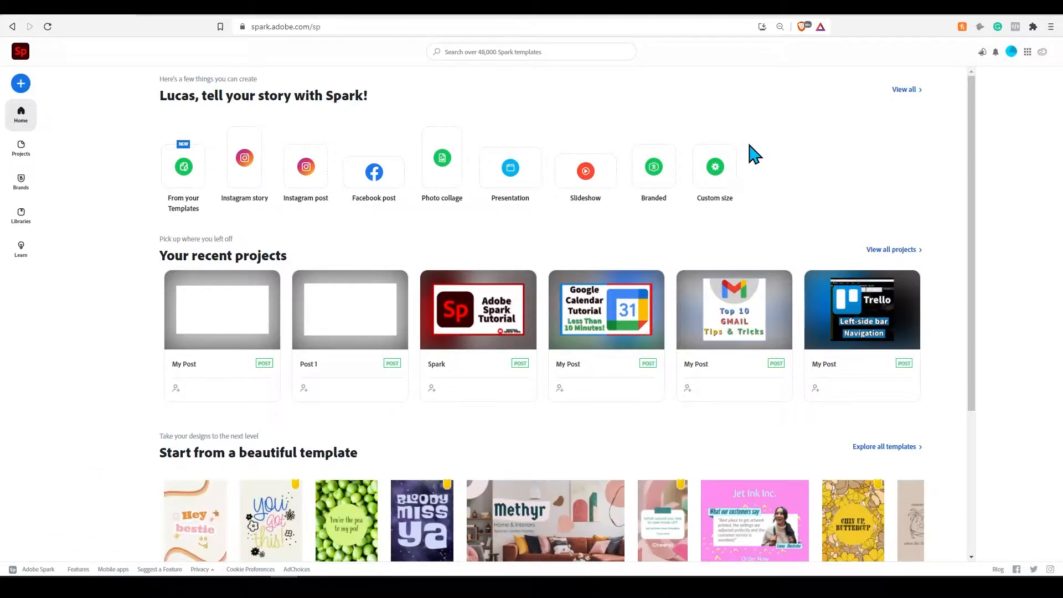
- Switch to the Google results for "adobe spark" and open the Adobe Spark website
click(196, 3)
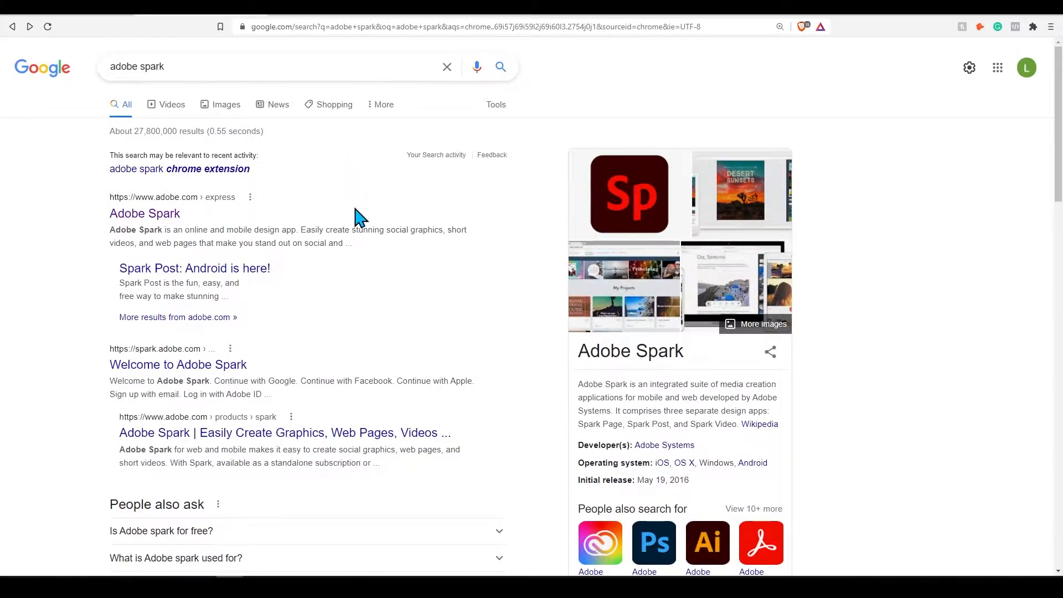
click(167, 216)
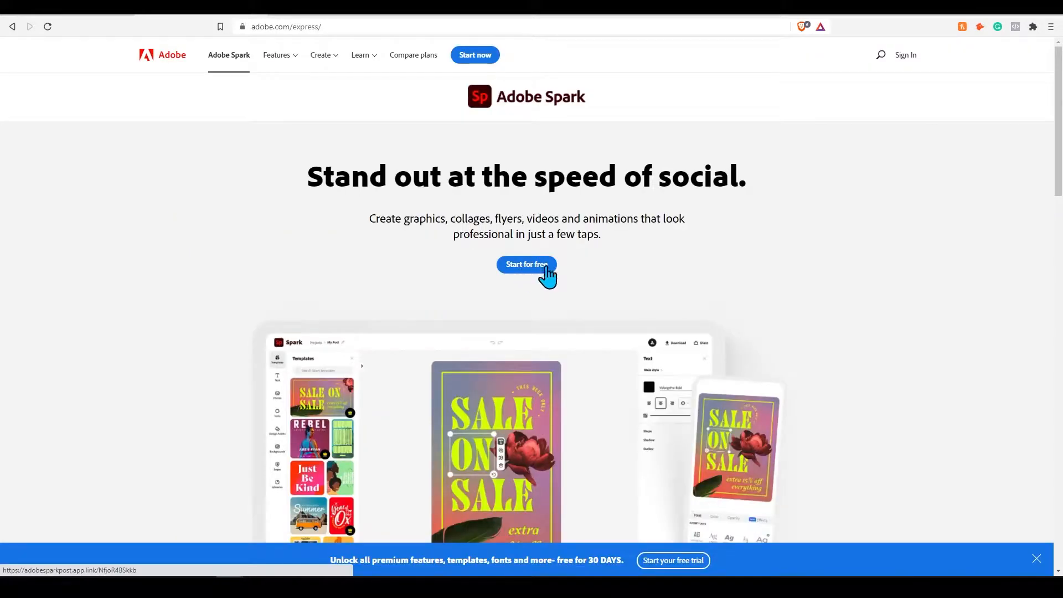
drag(556, 259, 451, 239)
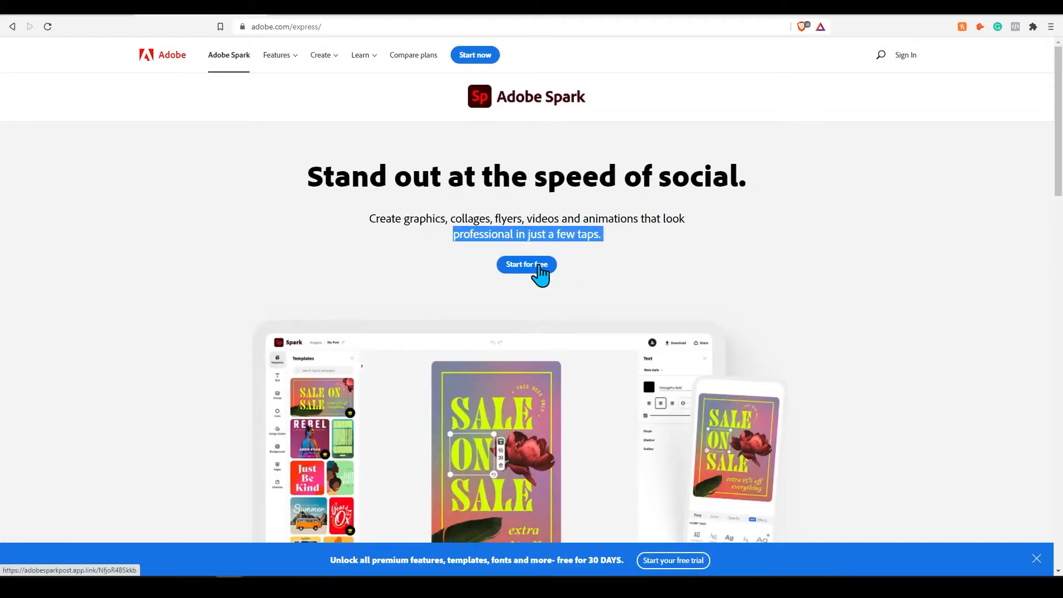
click(653, 262)
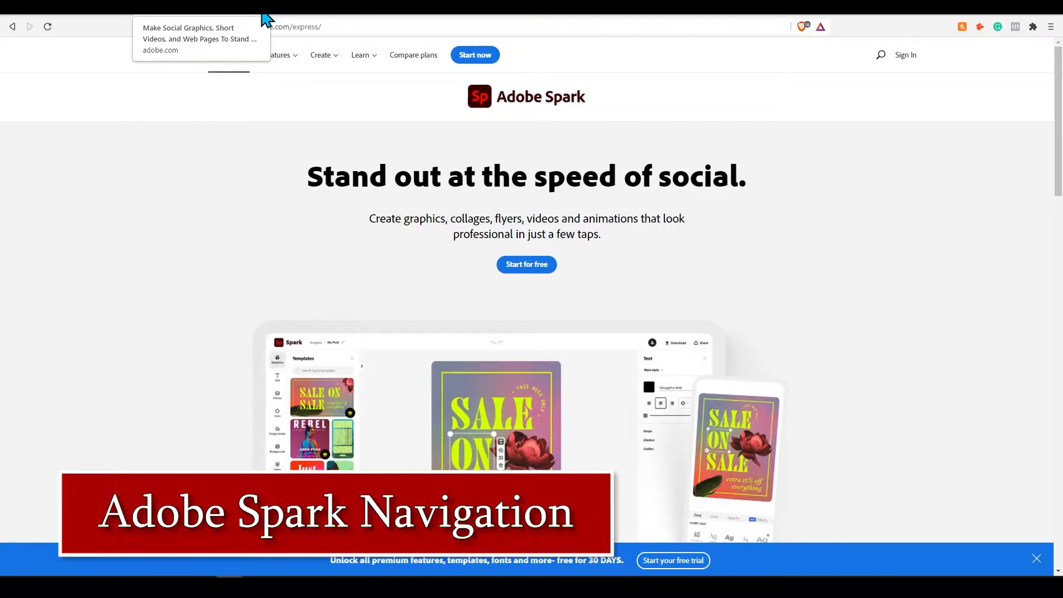
- Return to the Spark home page and view the Adobe apps list and the notifications
click(271, 8)
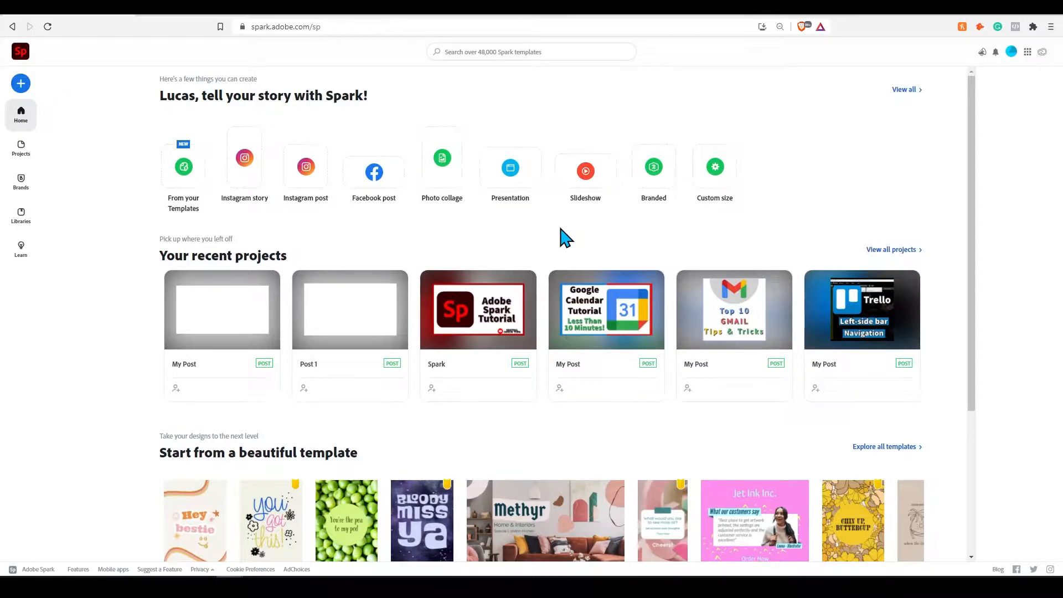
click(1025, 56)
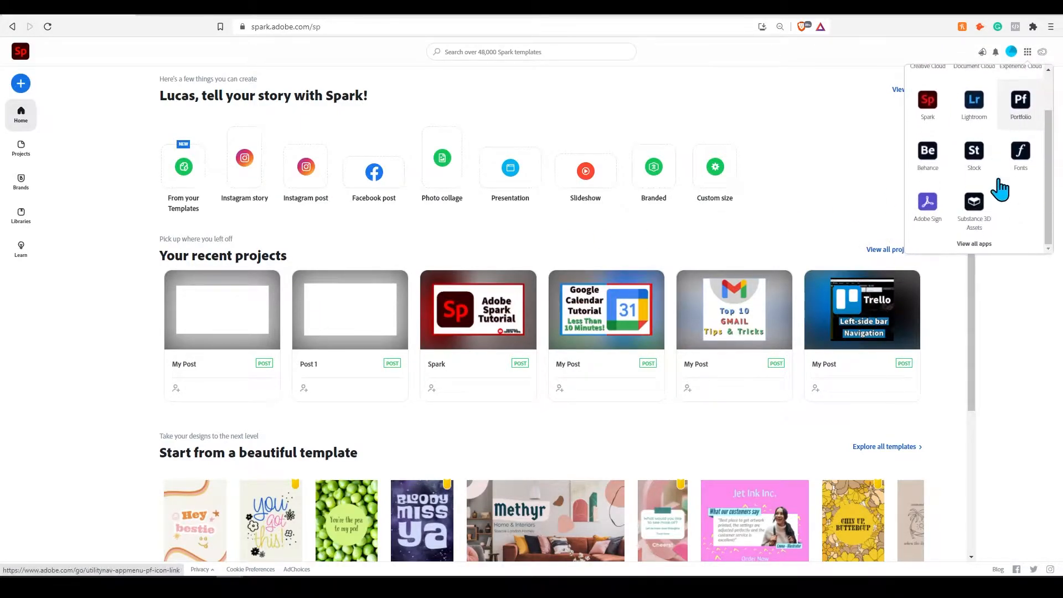
scroll(998, 179, down, 2)
click(861, 95)
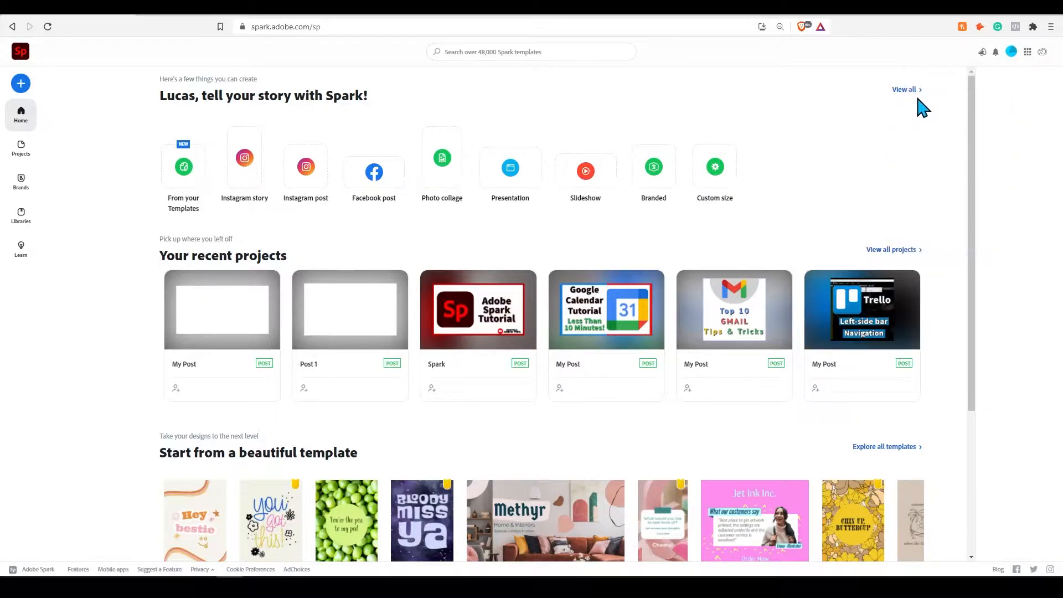
click(995, 53)
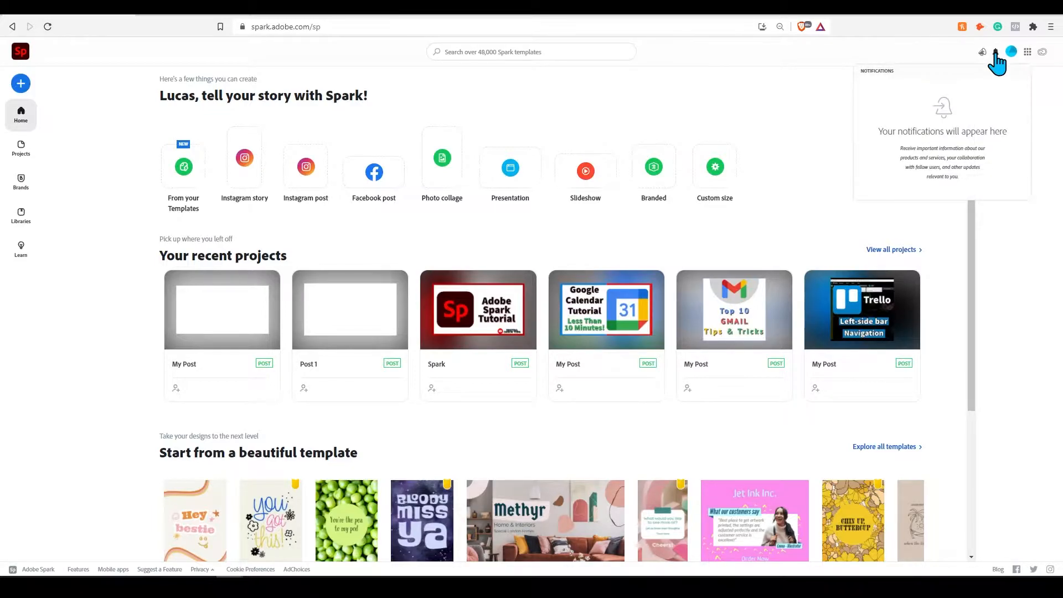
click(995, 54)
click(995, 53)
click(996, 53)
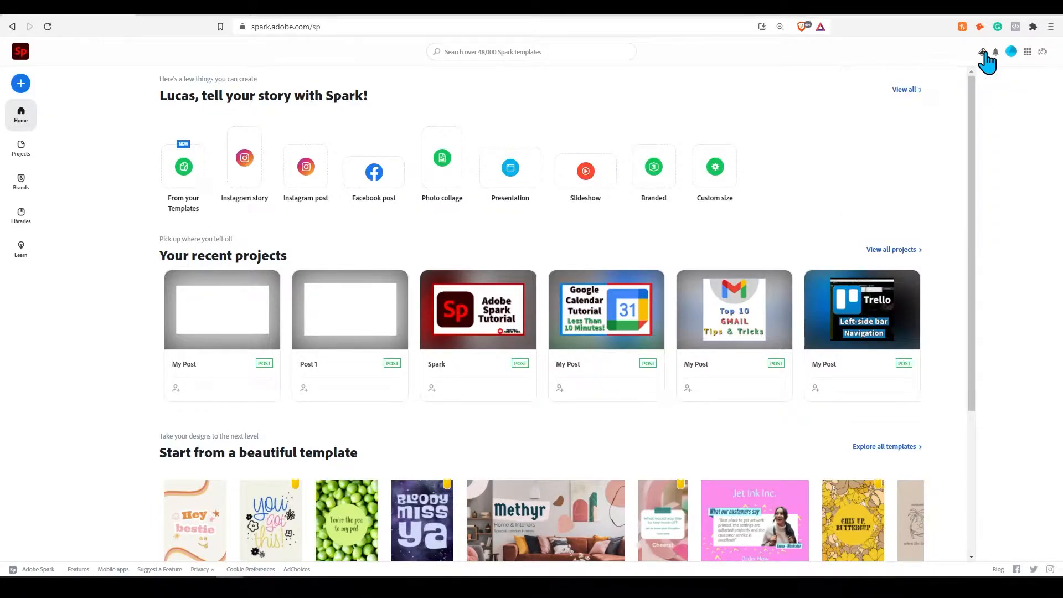
- View the template search filters and the quick list of project types on the home page
click(514, 52)
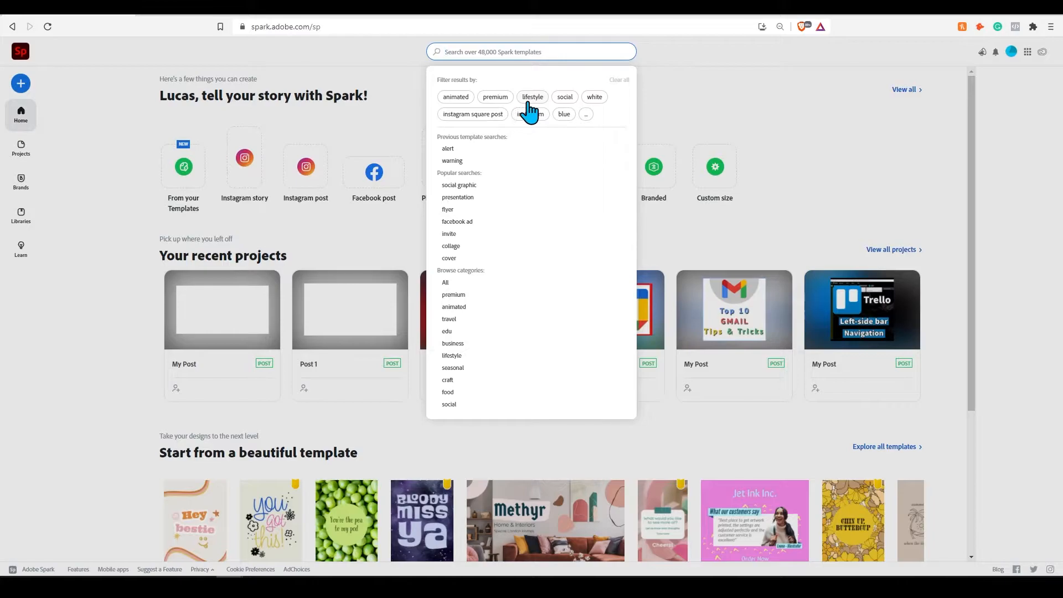
click(723, 125)
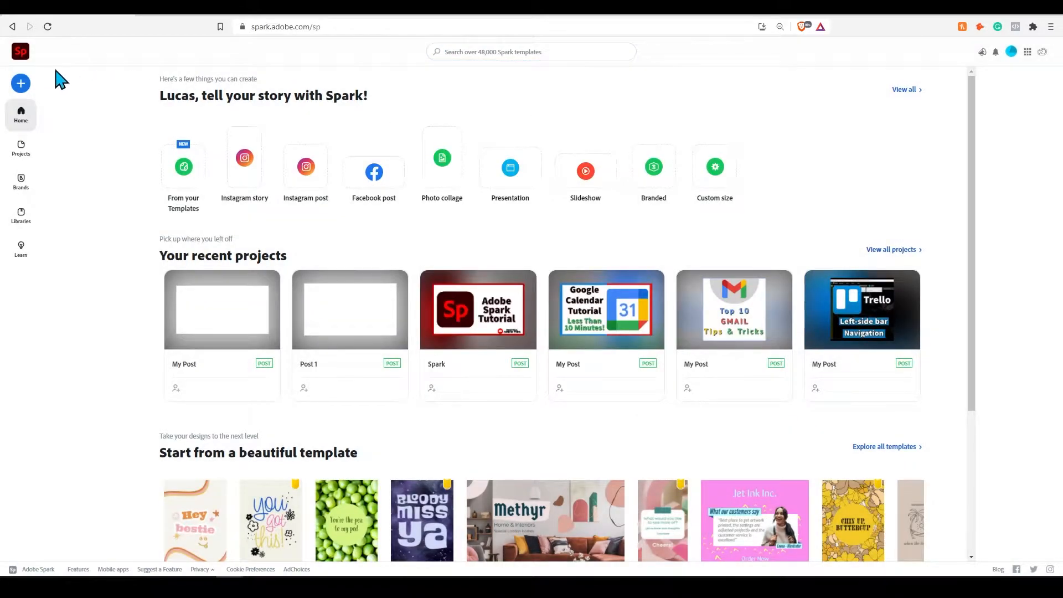
click(23, 86)
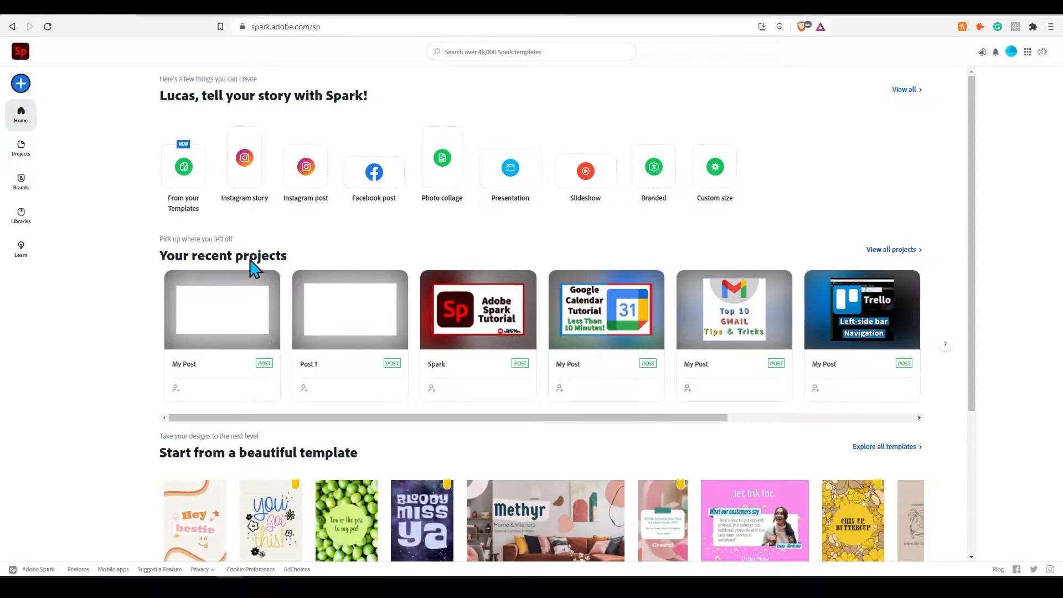
drag(233, 419, 182, 392)
- Look through the Brands, Libraries and Learn pages, including the tutorials on the Learn page
click(20, 191)
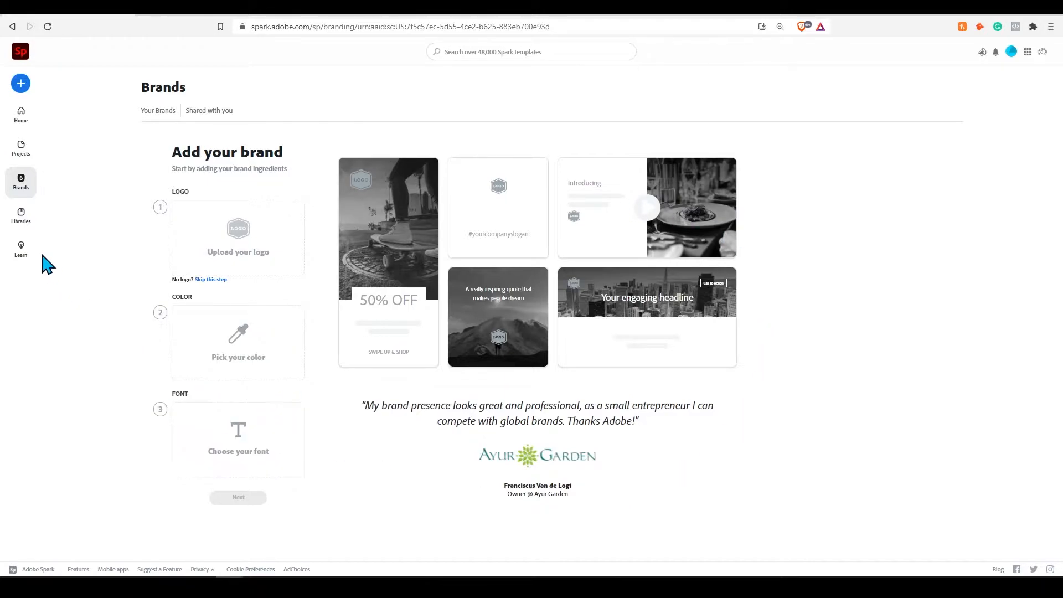
click(27, 223)
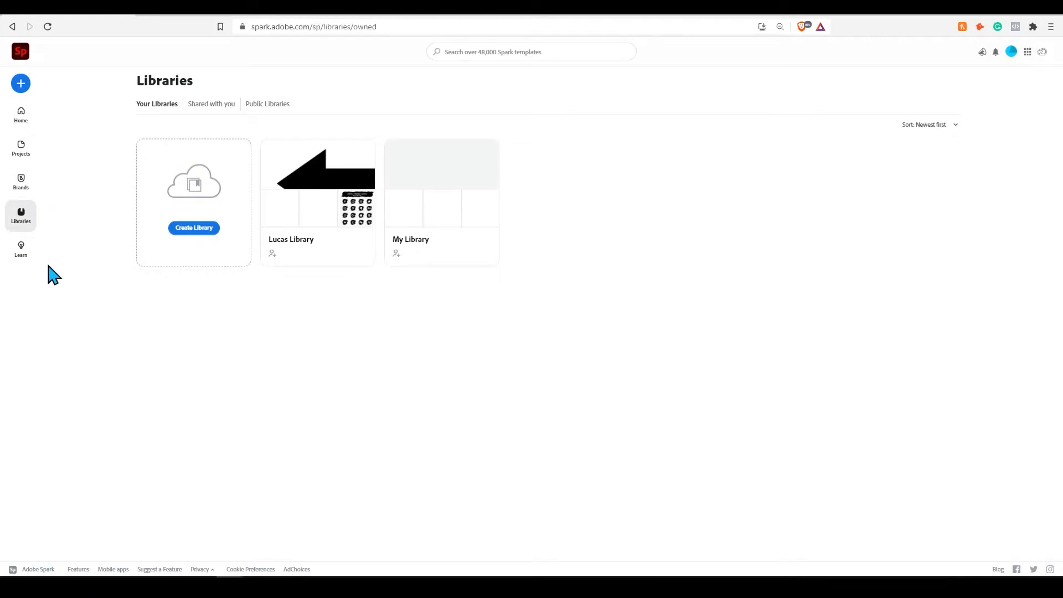
click(21, 250)
scroll(493, 326, down, 2)
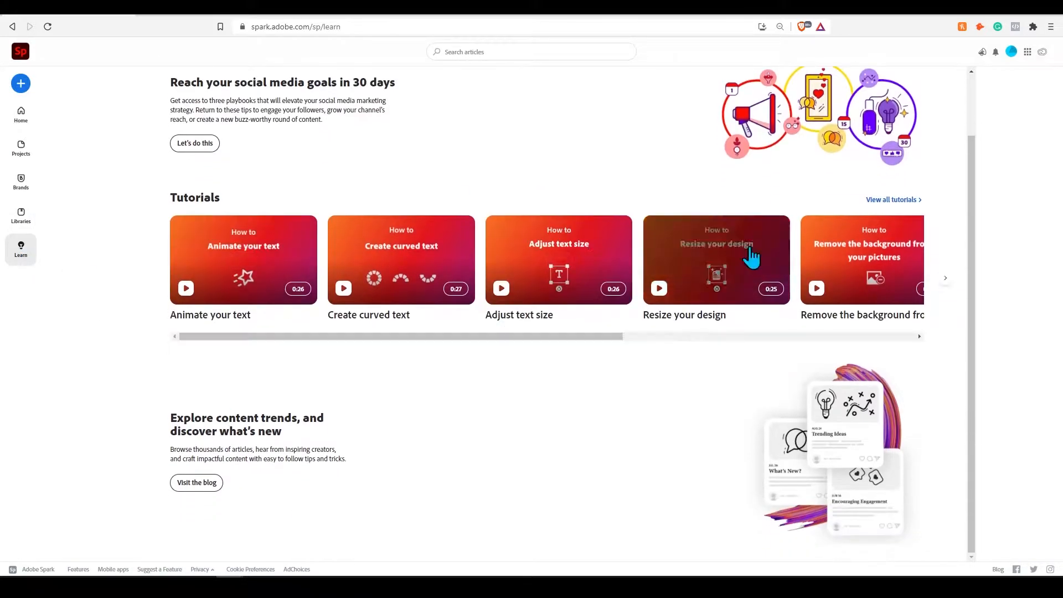
scroll(586, 446, up, 2)
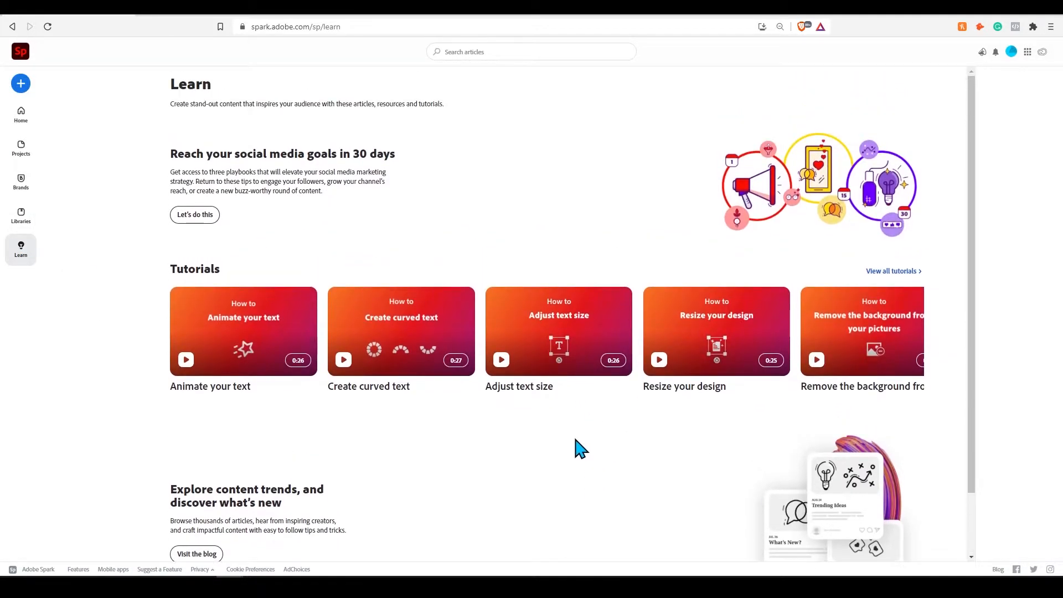
- Return to the home page and open the full list of project types to browse its categories
click(20, 54)
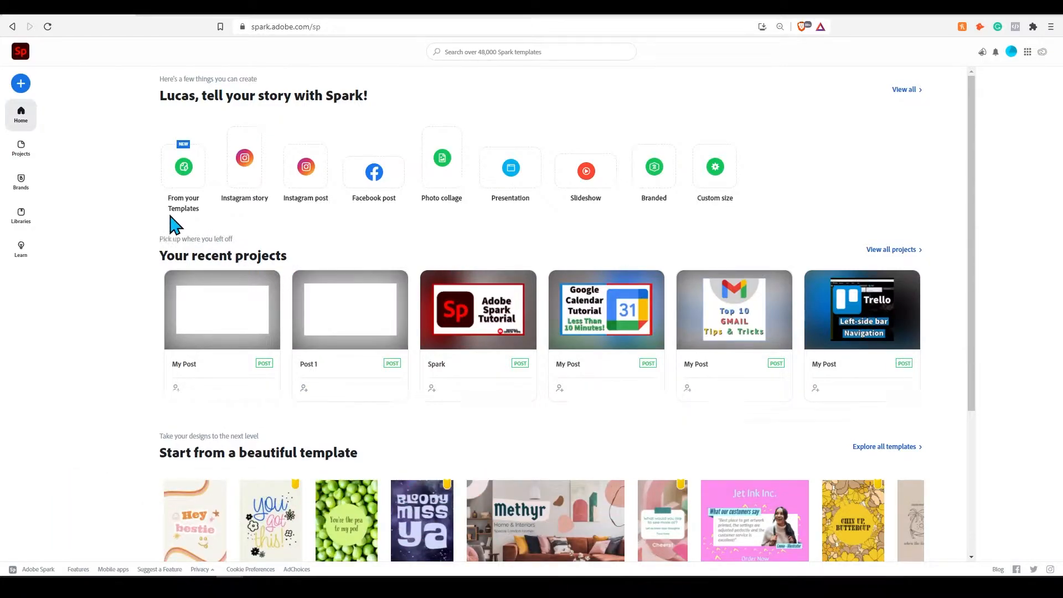
click(21, 85)
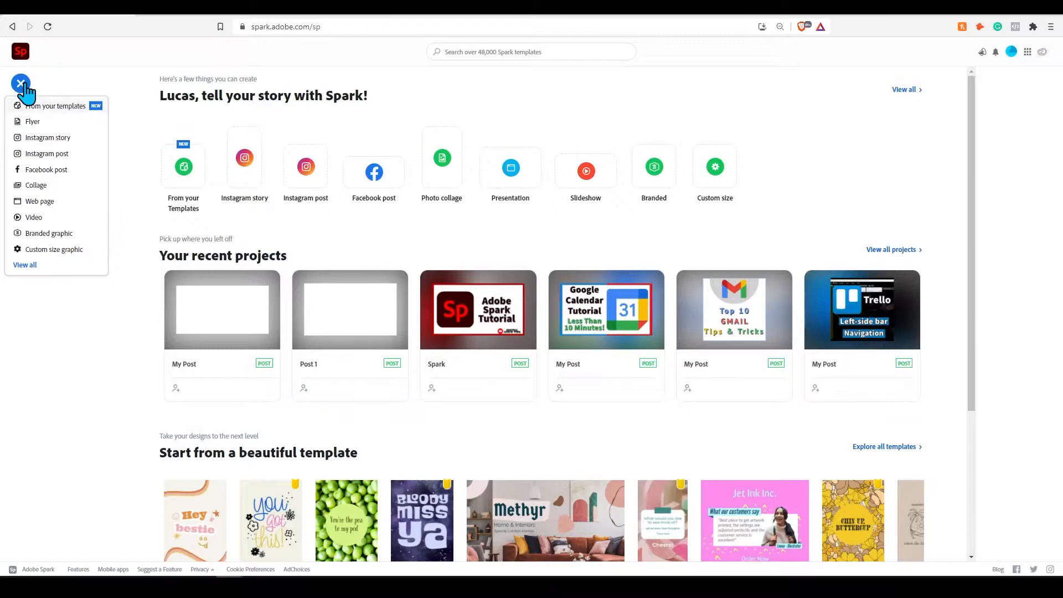
click(33, 266)
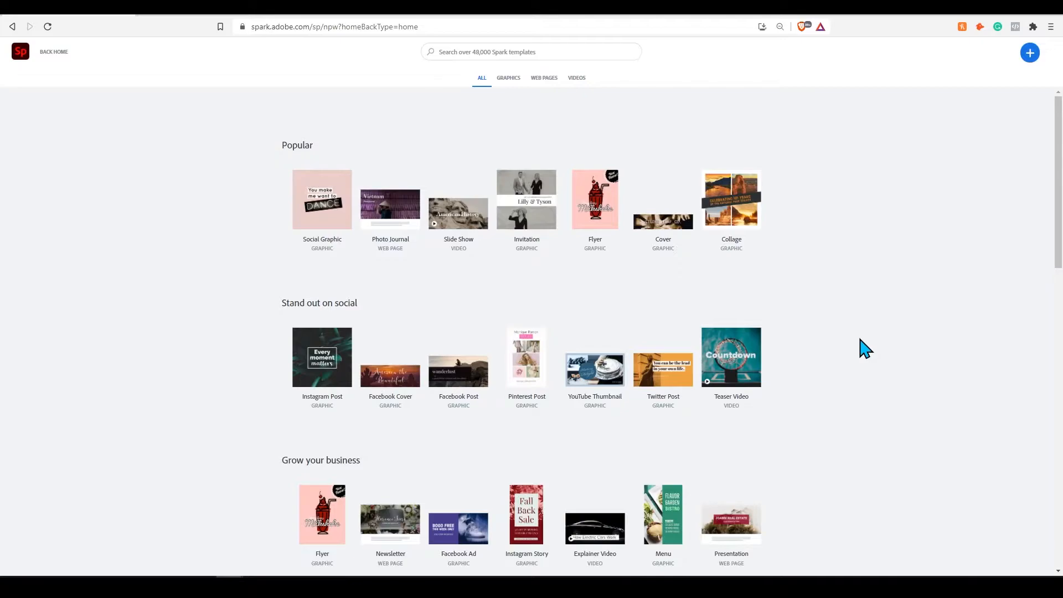
scroll(865, 347, down, 15)
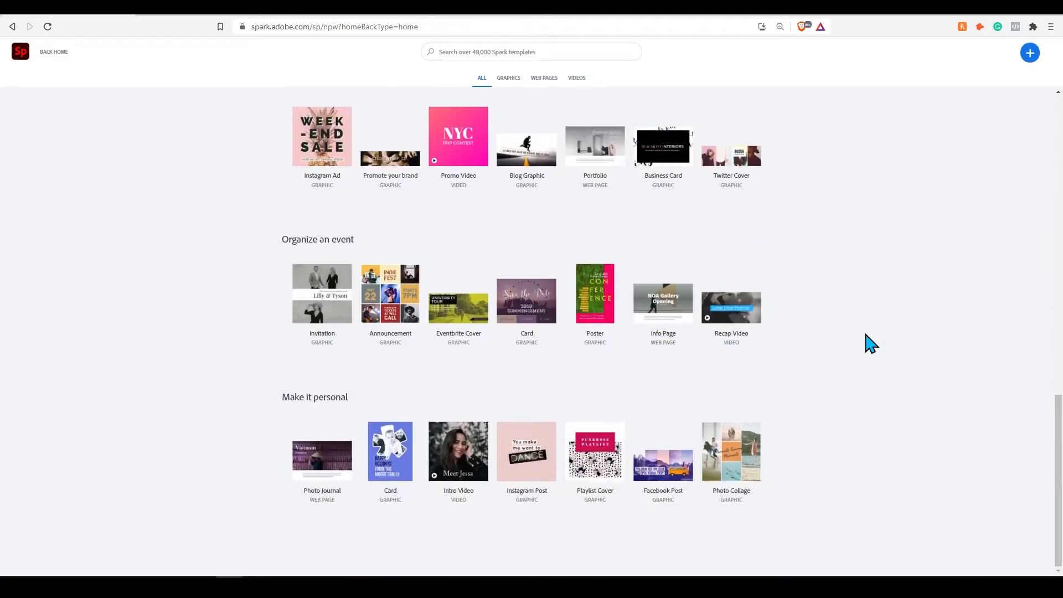
scroll(819, 380, up, 15)
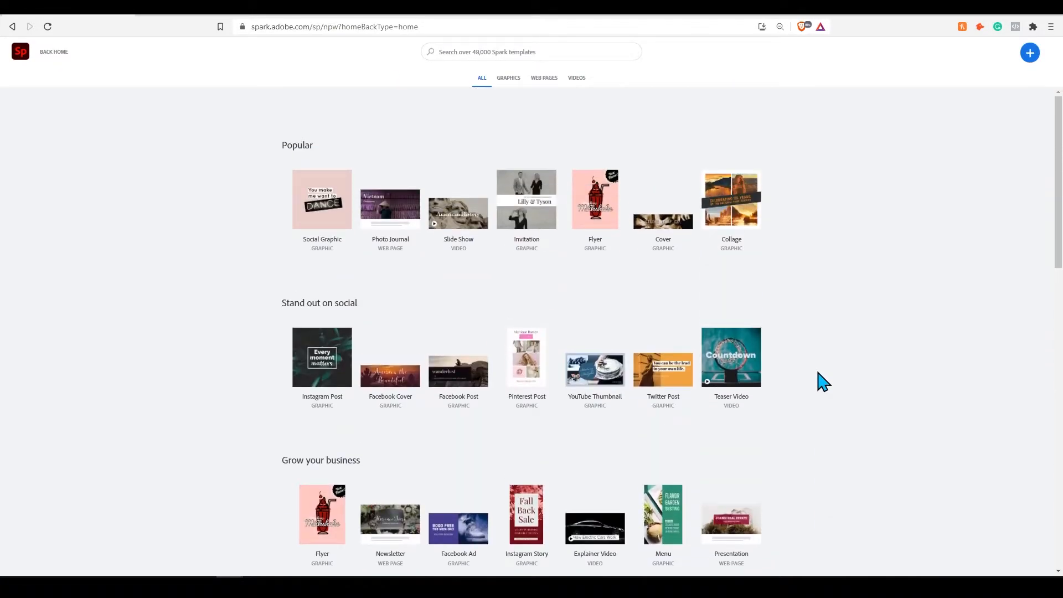
- Browse the project types by category and start a new post from the Twitter Ad template under Graphics
click(510, 78)
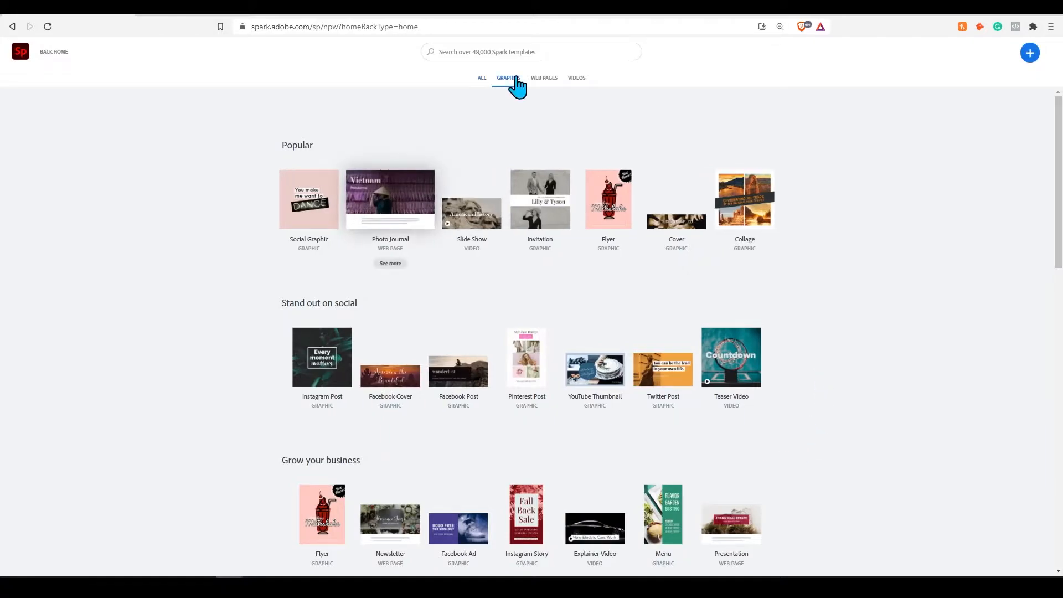
click(546, 78)
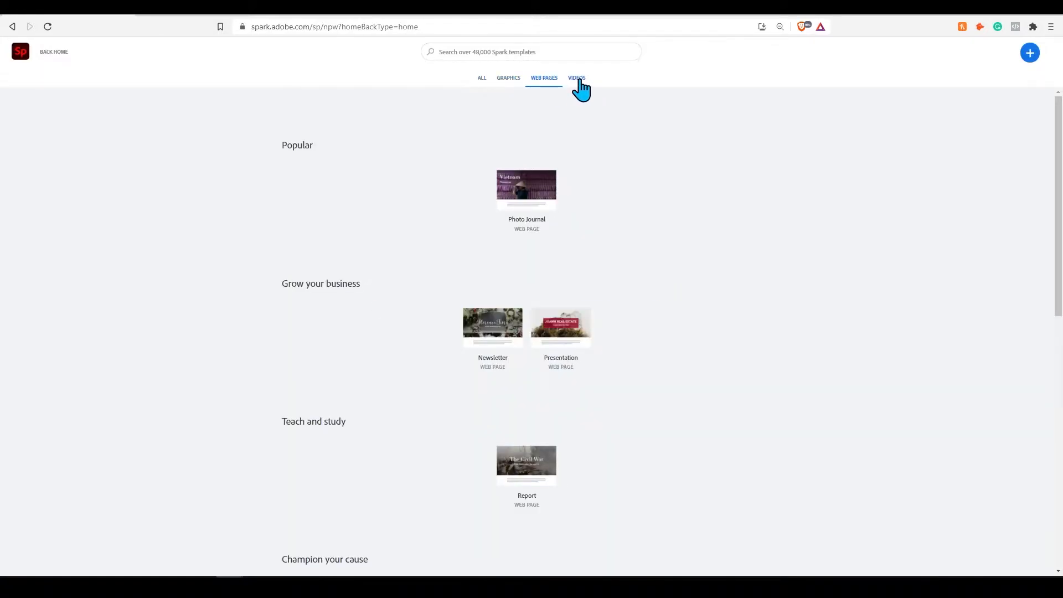
click(577, 78)
click(508, 78)
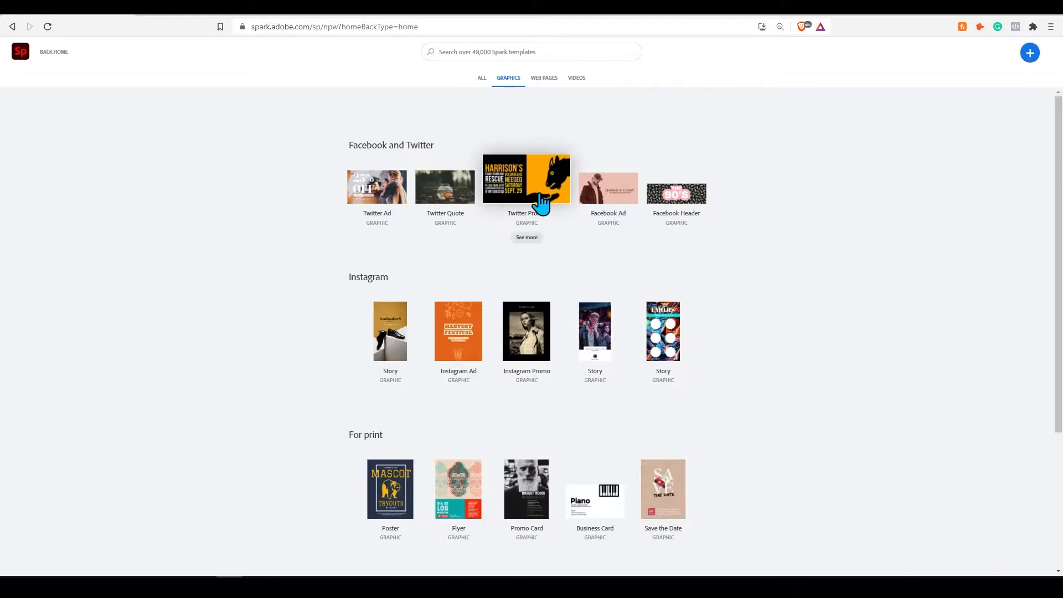
click(373, 204)
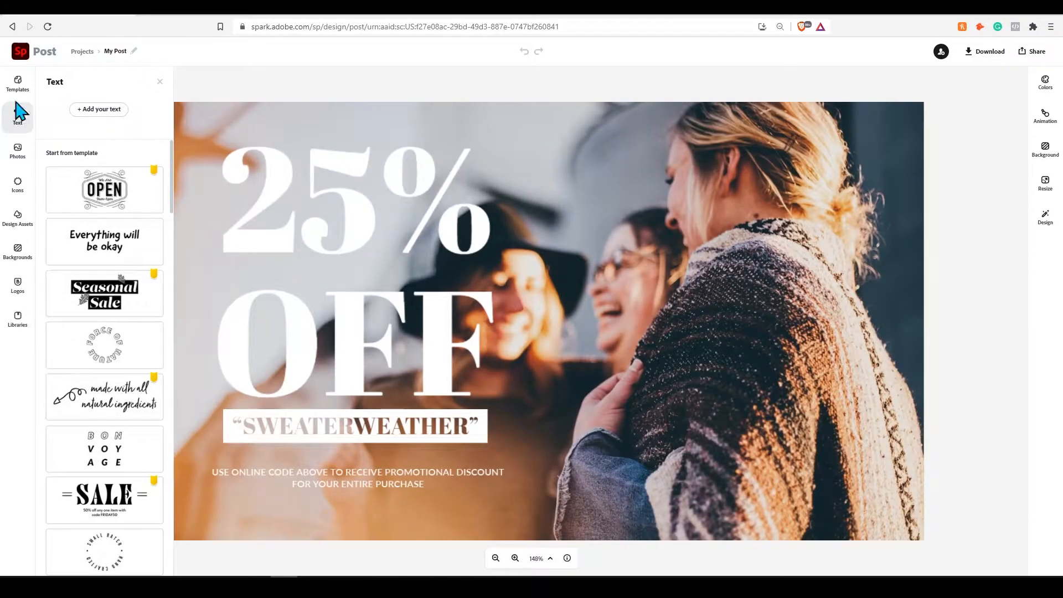
- Close the text templates and view the editing options of the "25% OFF" text and the background image
click(159, 81)
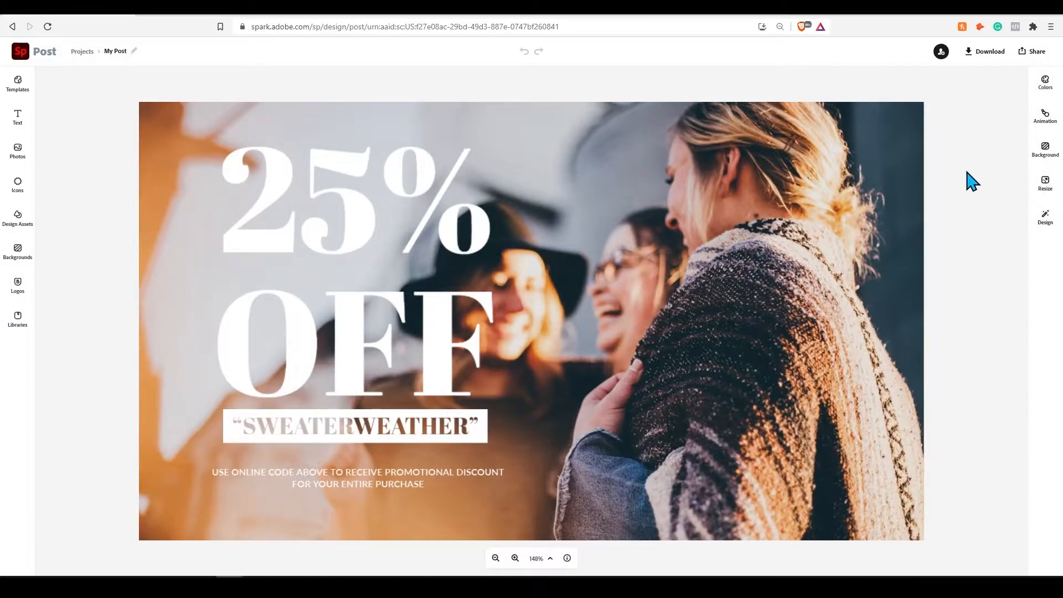
click(429, 207)
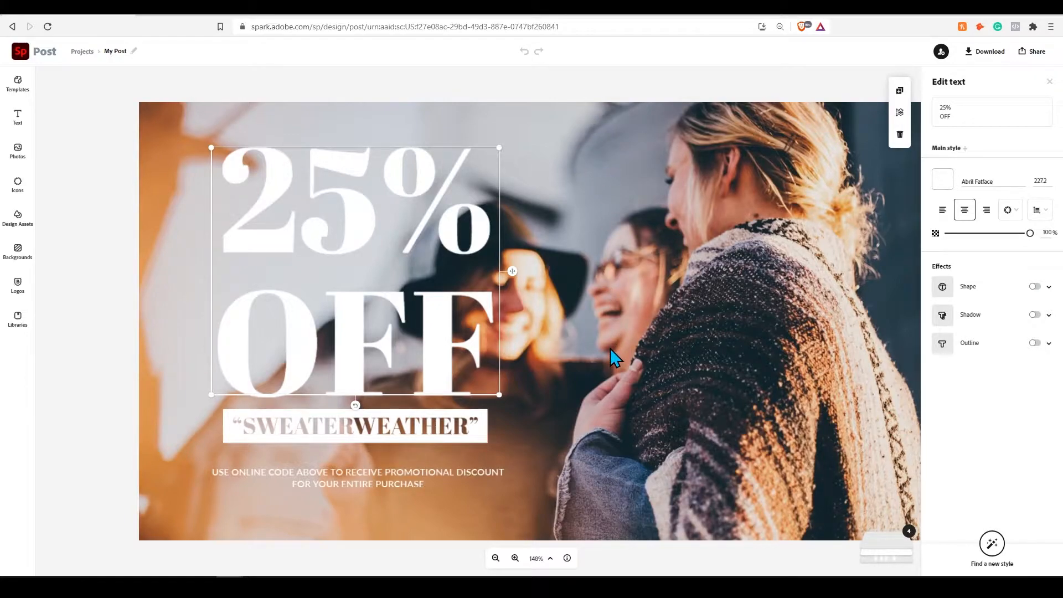
click(675, 222)
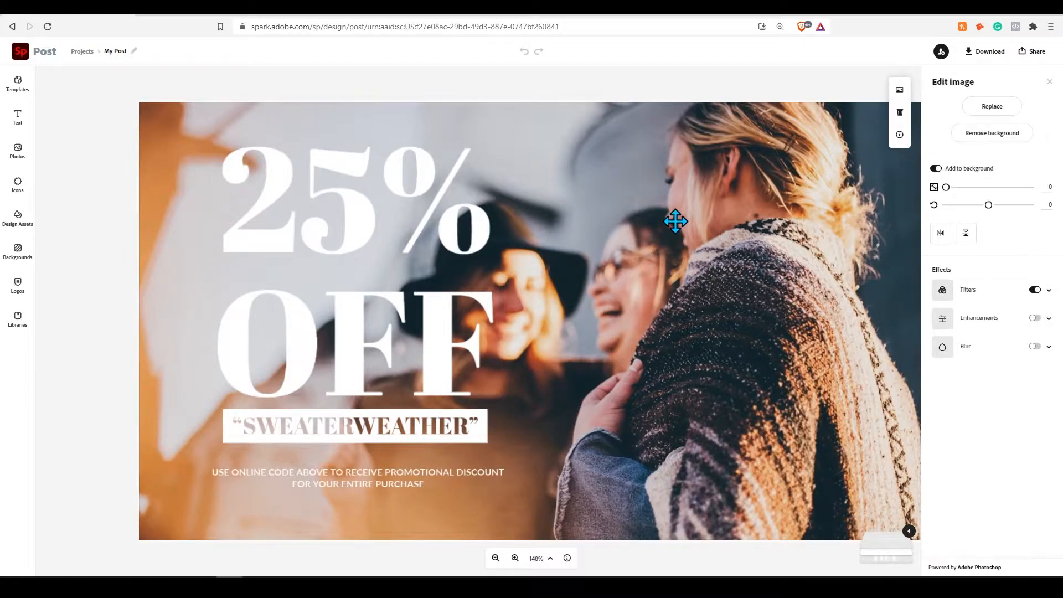
click(484, 239)
click(644, 237)
- Replace the "25% OFF" heading text with "Hello"
click(446, 226)
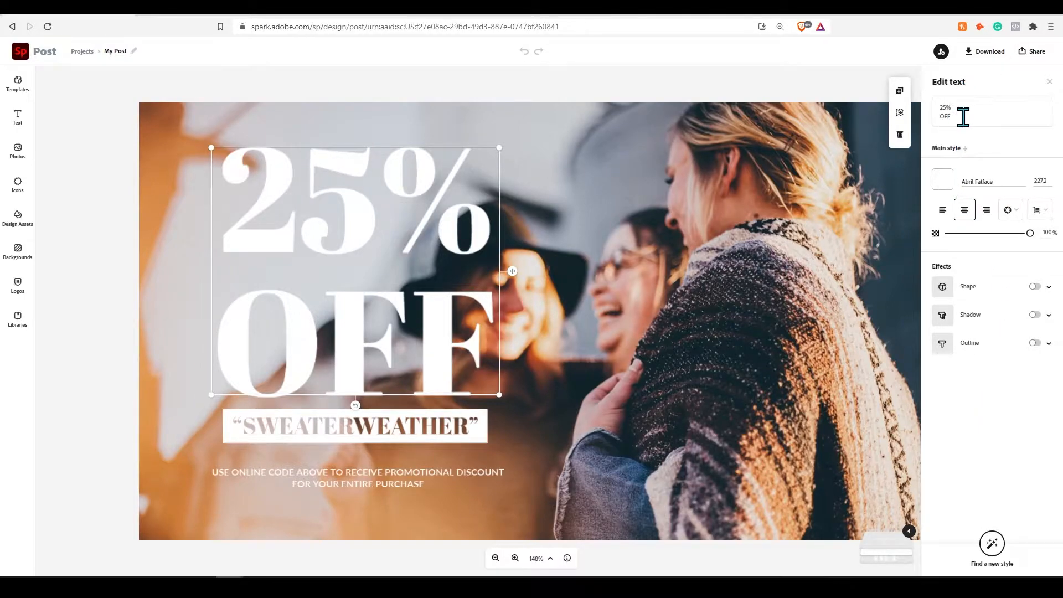
click(935, 109)
key(BackSpace)
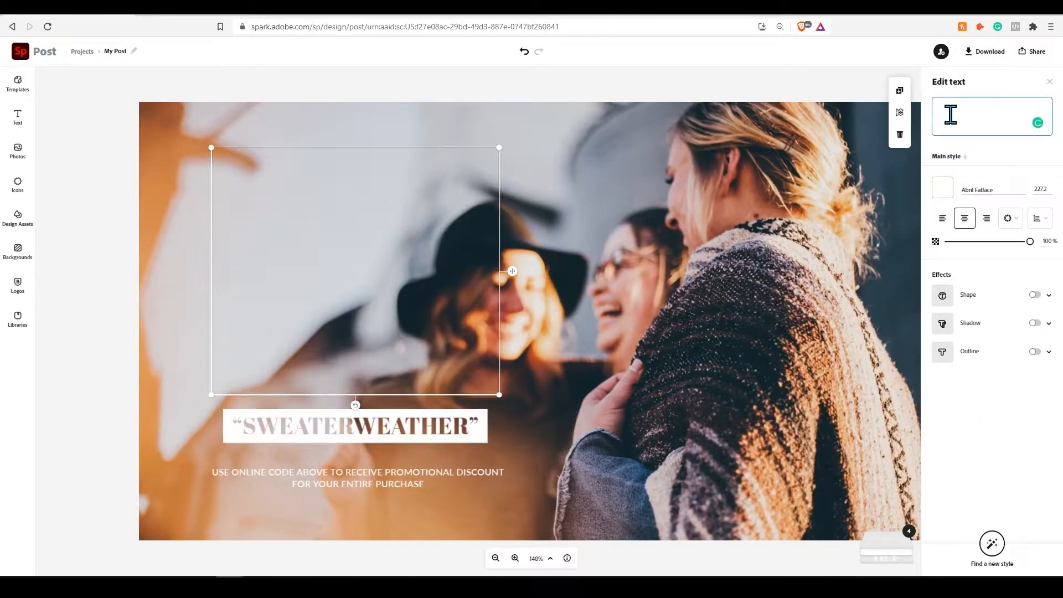
text(Hello)
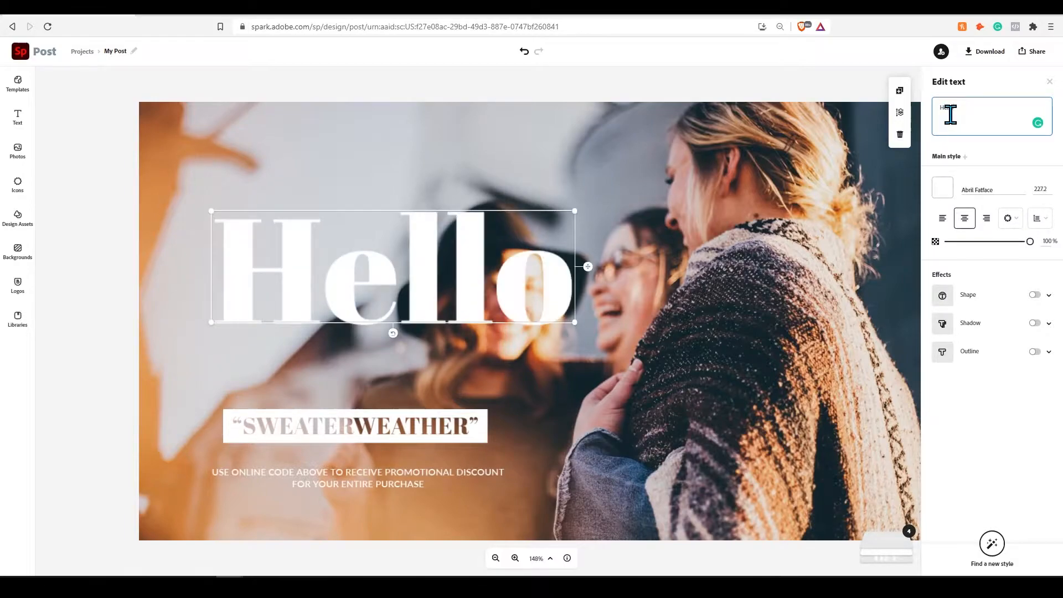
- Check the font choices for the "Hello" text and turn on its Shape effect
click(979, 190)
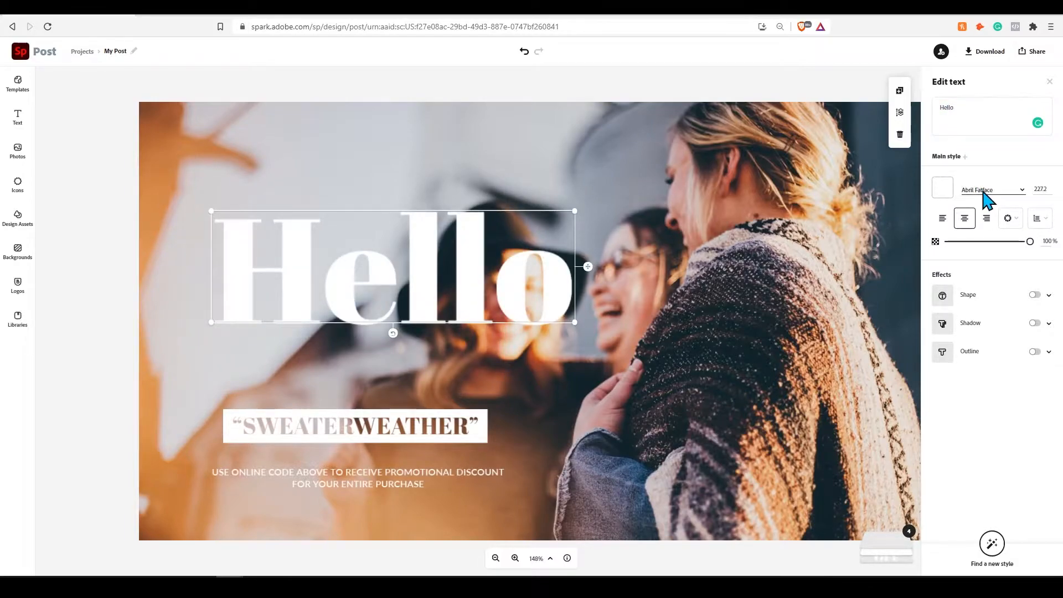
click(991, 438)
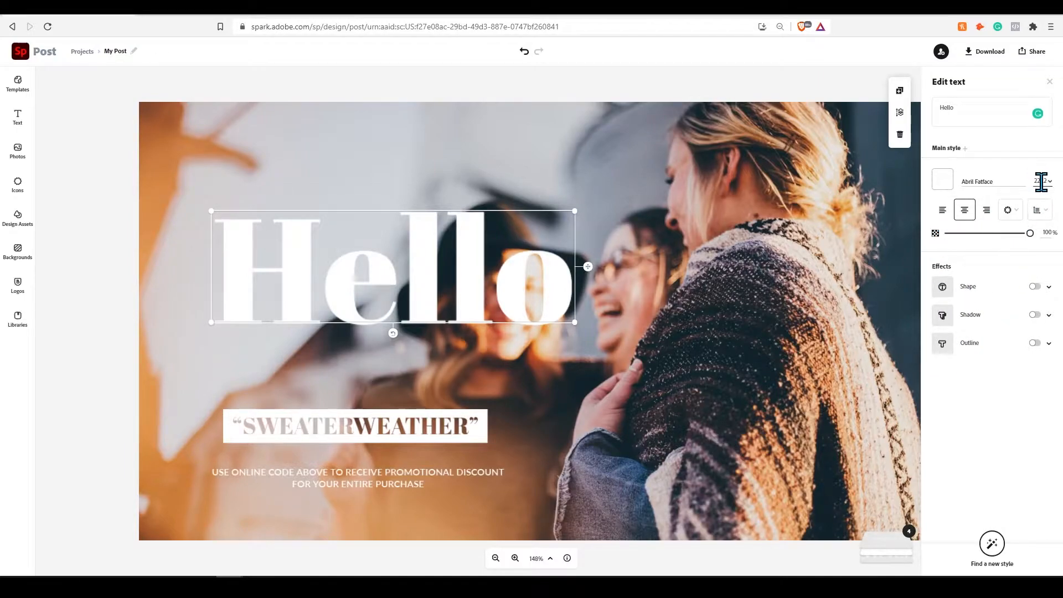
click(972, 288)
click(972, 289)
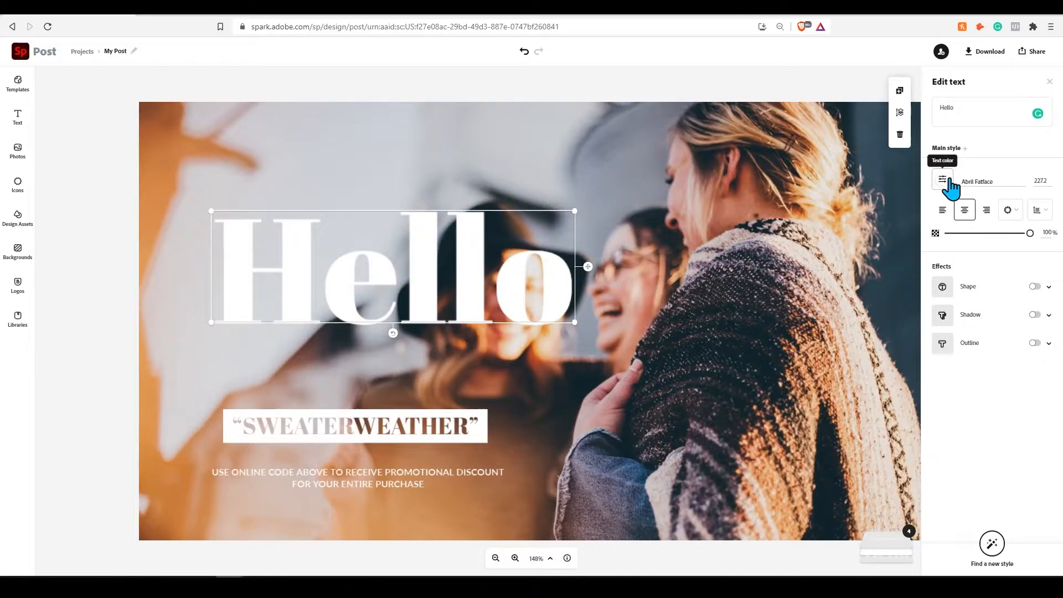
click(974, 292)
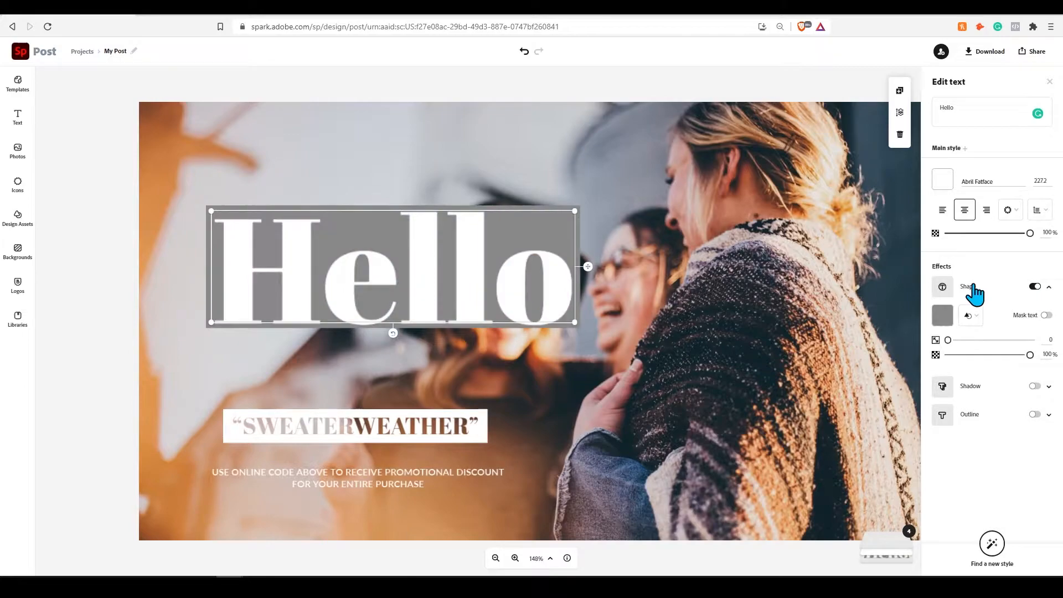
- Give the "Hello" text a light green #C6E070 circle shape with a dotted ring, size 5 and 26% opacity
click(942, 314)
click(988, 395)
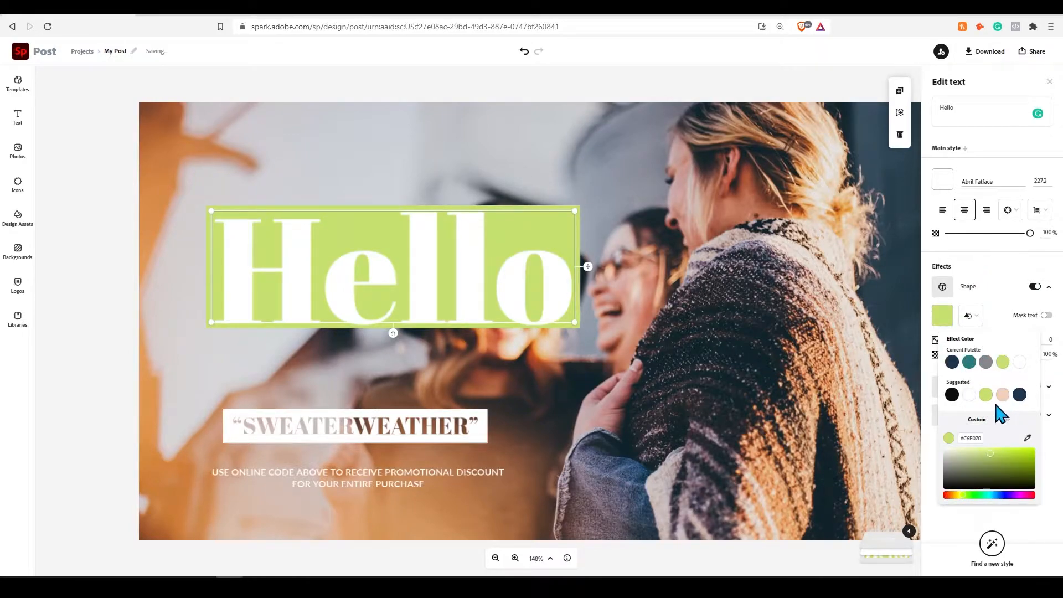
click(973, 317)
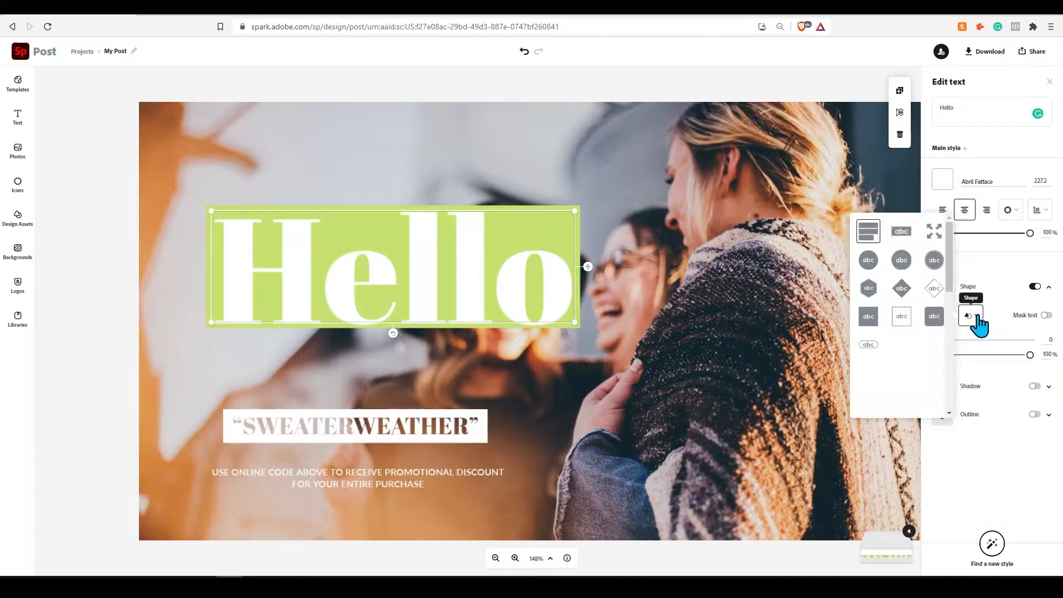
click(904, 289)
click(902, 262)
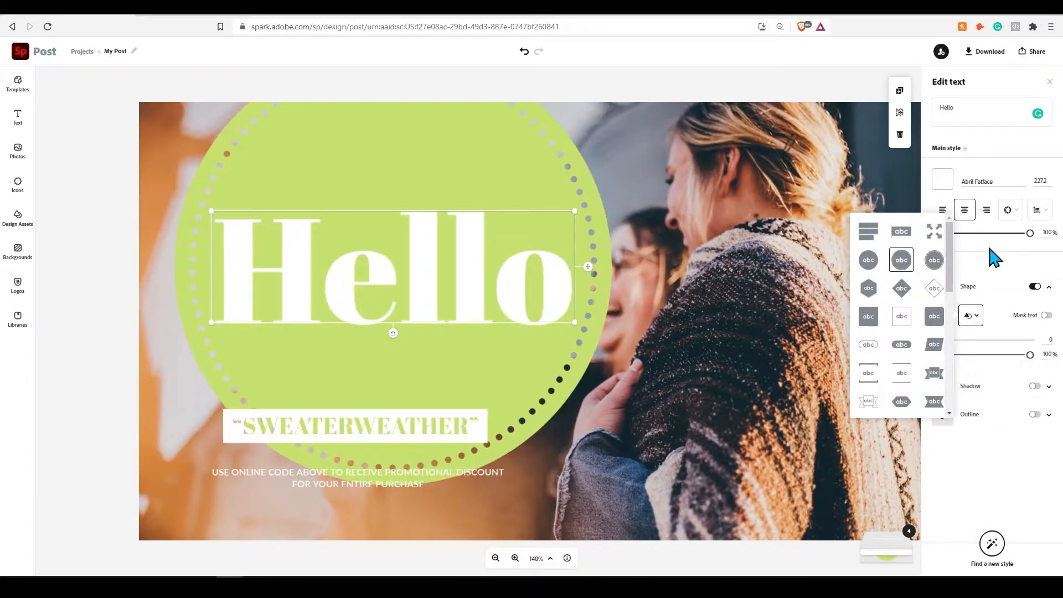
click(993, 256)
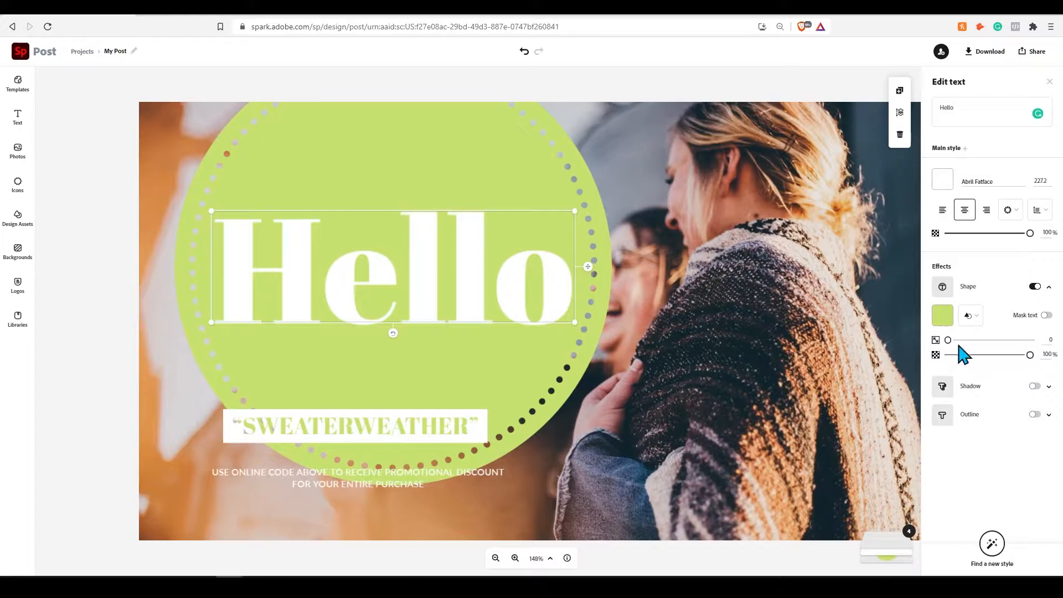
drag(1025, 355, 953, 349)
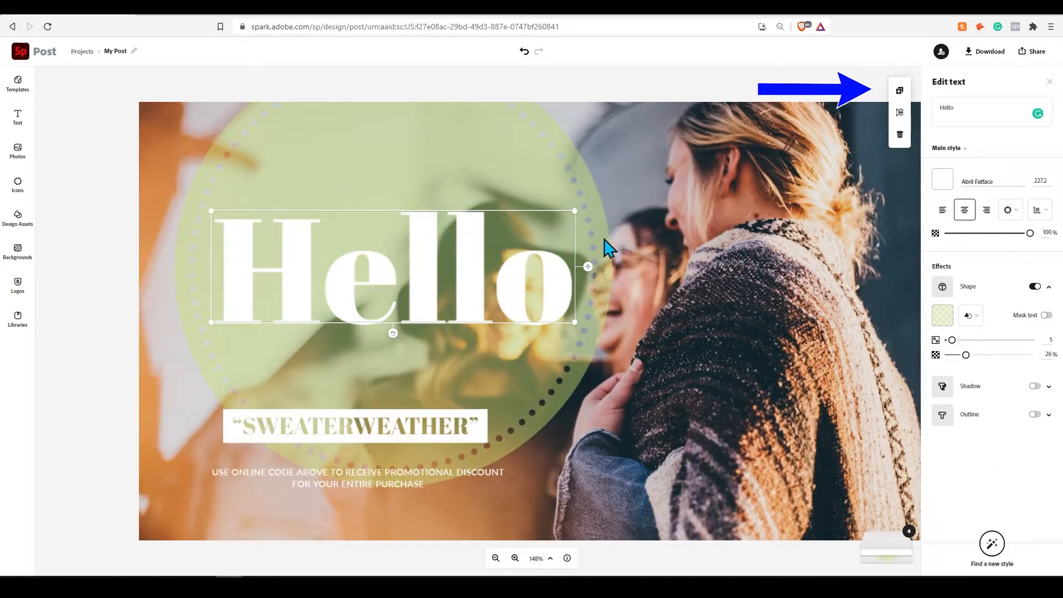
- Duplicate the "Hello" text, place the copy over the woman in the sweater, shrink it slightly and rotate it clockwise
click(900, 92)
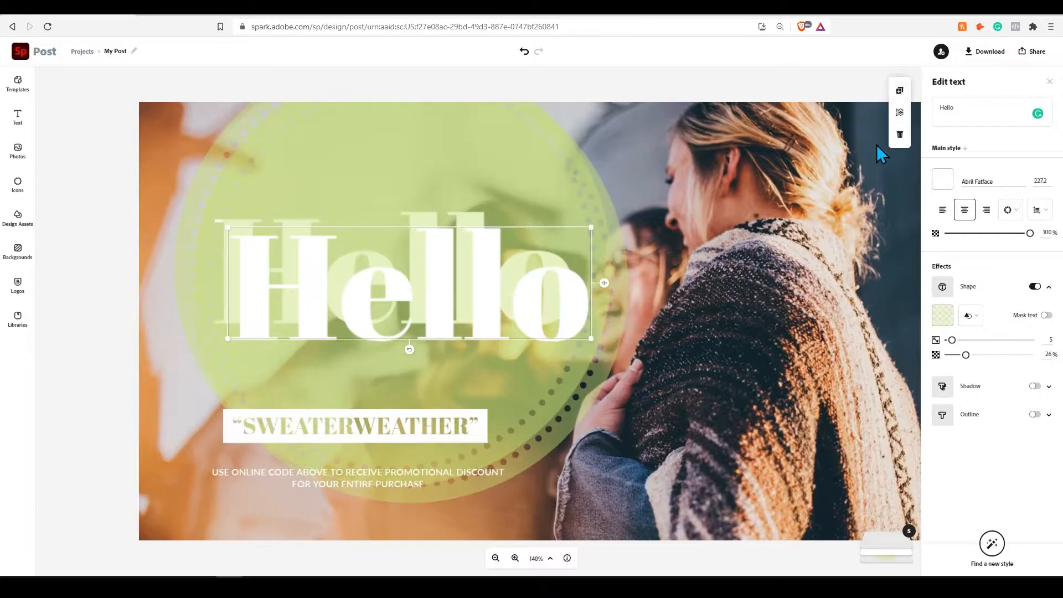
drag(491, 289, 791, 296)
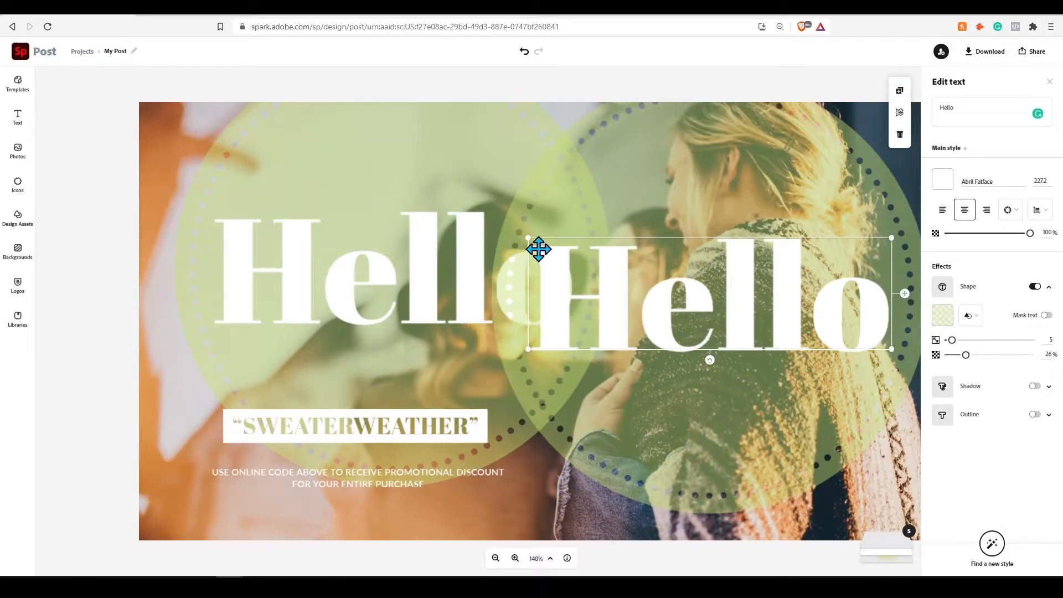
drag(529, 234, 571, 254)
drag(729, 361, 685, 450)
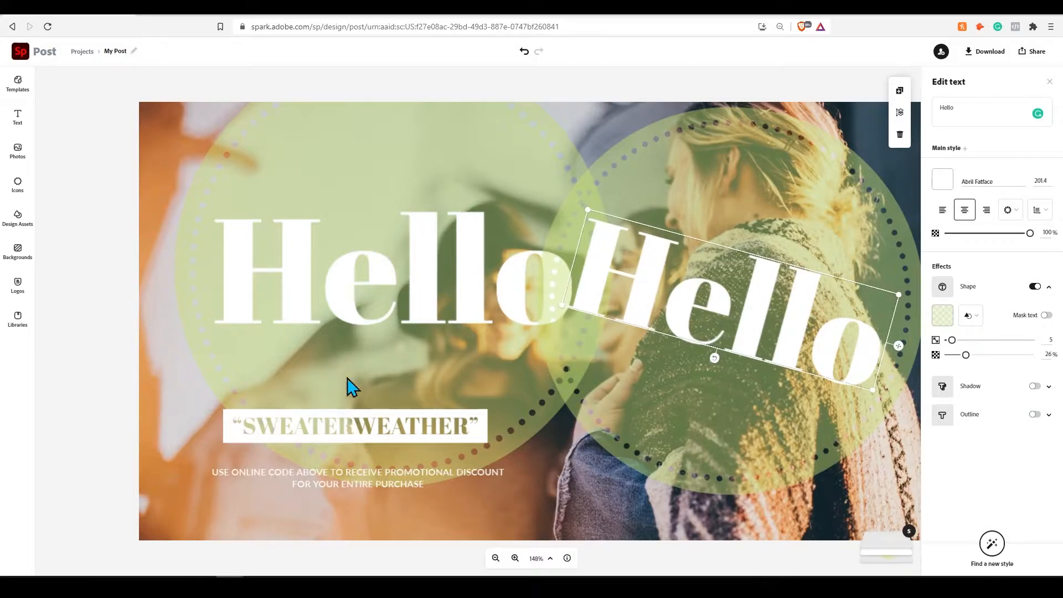
- View the text templates and photo sources, search the icons for "sun" and add the solid sun with eight rays
click(17, 117)
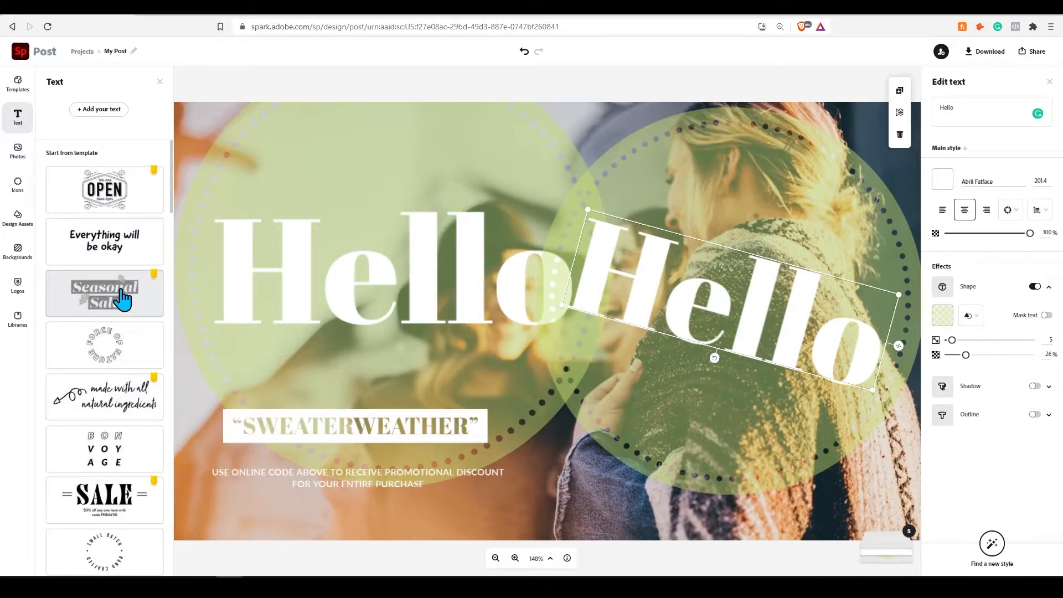
click(10, 151)
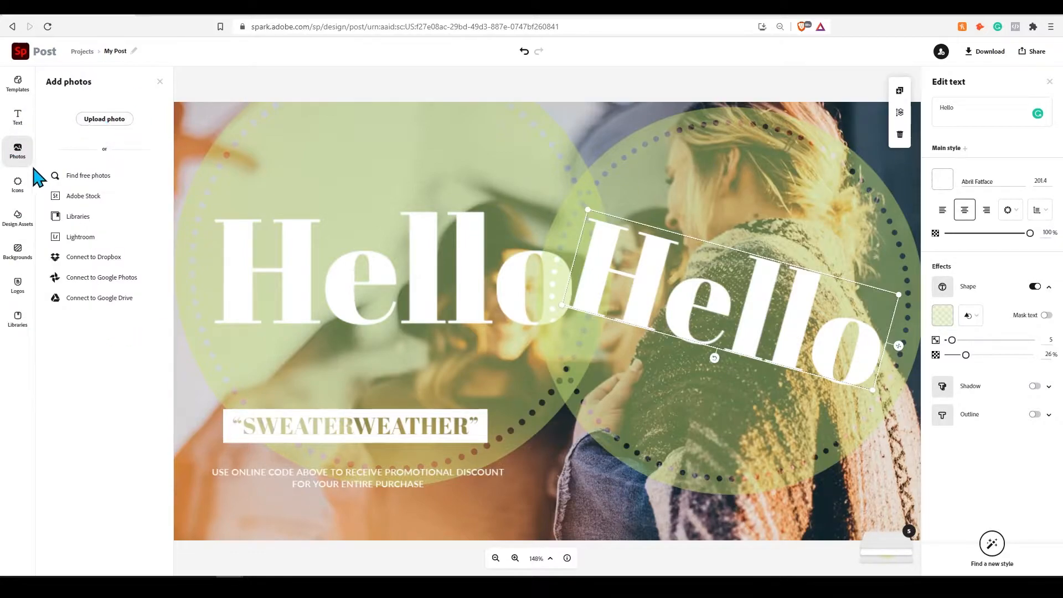
click(18, 186)
text(sun)
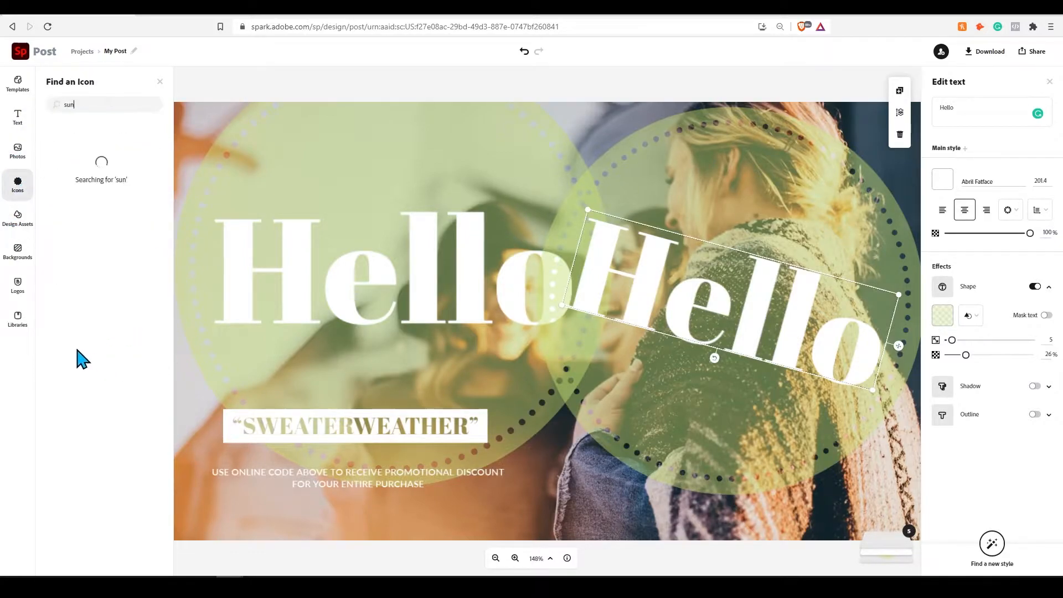
drag(107, 173, 560, 440)
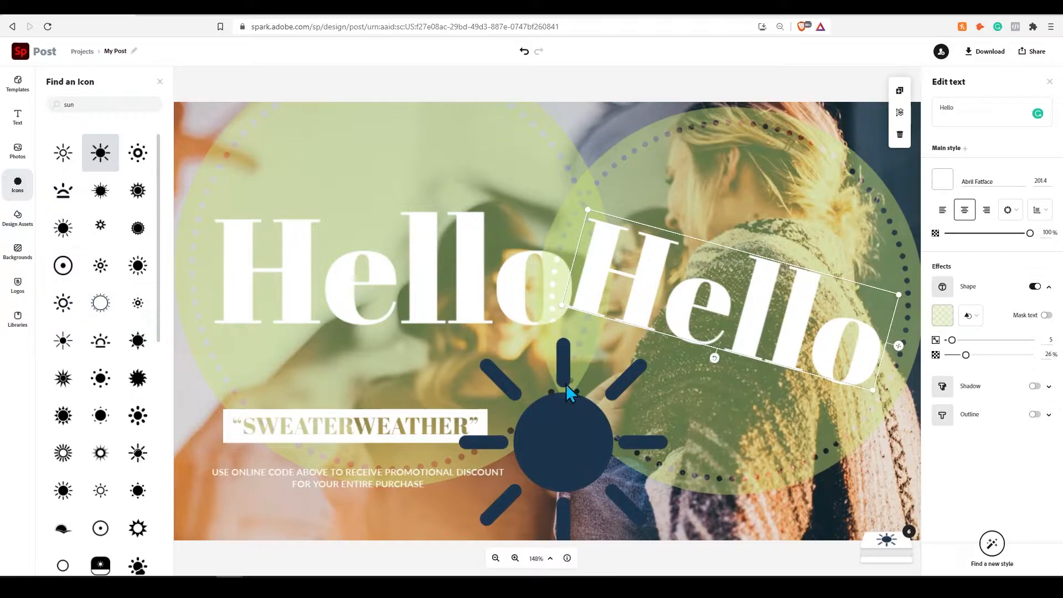
- Shrink the sun icon, place it between the two "Hello" texts and rotate it
click(540, 453)
drag(581, 440, 567, 355)
drag(446, 250, 522, 325)
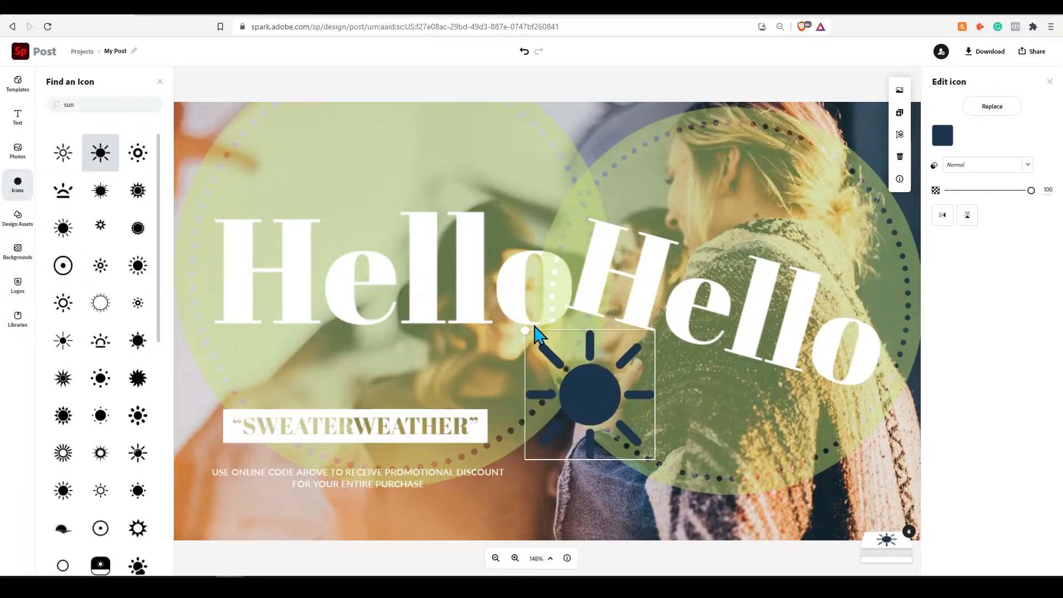
drag(587, 470, 648, 484)
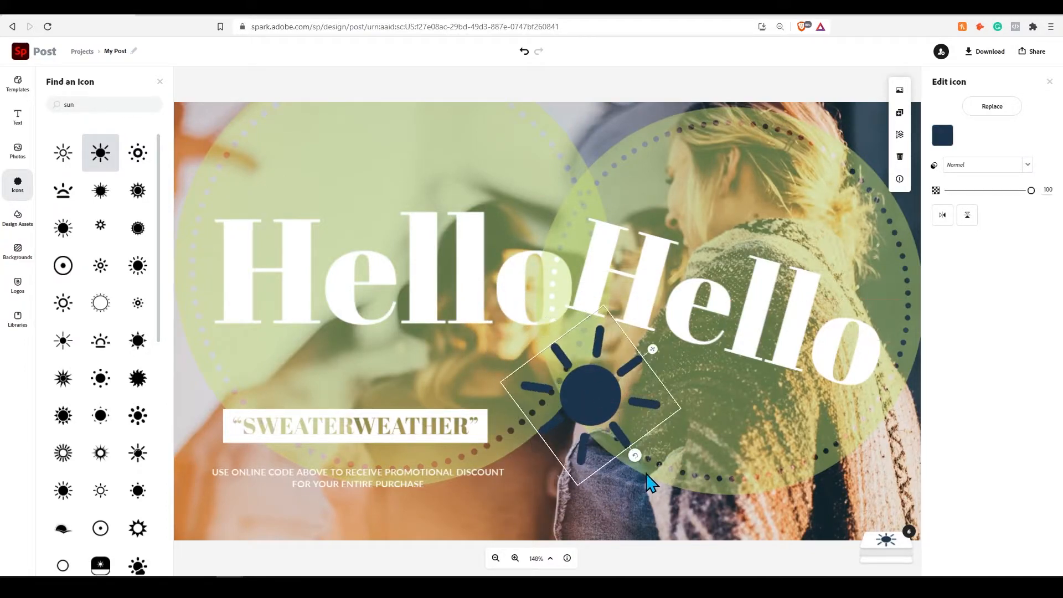
- Recolour the sun icon teal #287D7D and set its opacity to 95
click(943, 138)
click(968, 183)
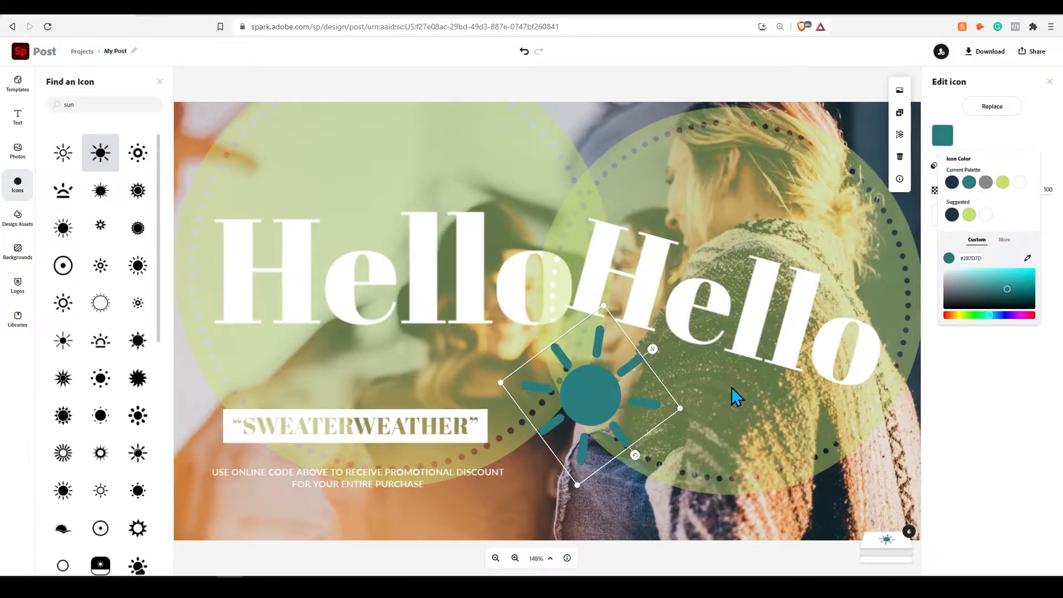
click(991, 137)
mouse_move(1027, 198)
mouse_down()
mouse_move(992, 200)
mouse_move(1026, 199)
mouse_up()
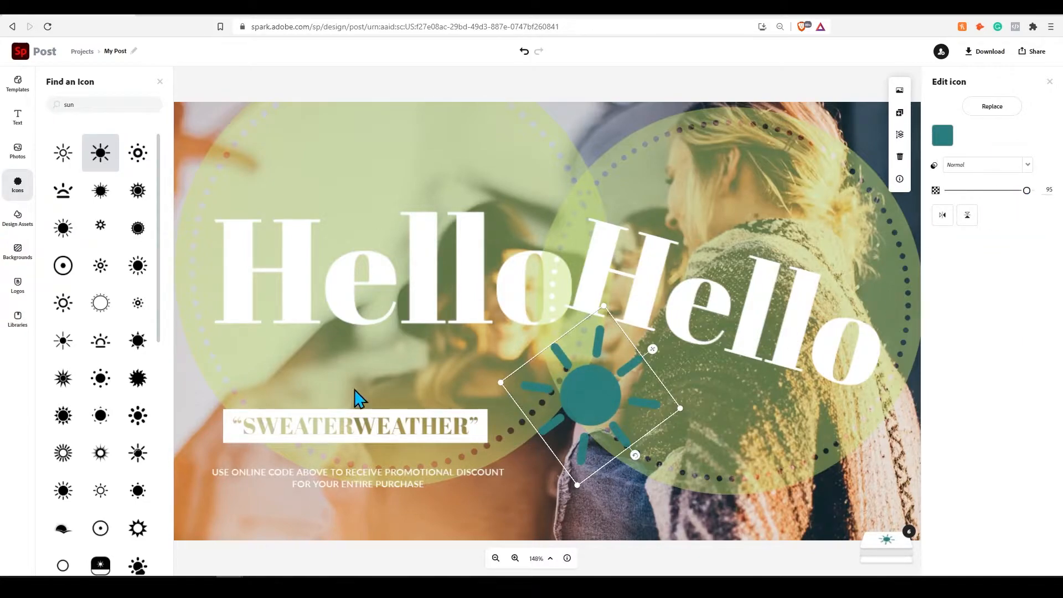
- Insert the dark light-ray image from the Space backgrounds, add it to the background and widen its section slightly
click(17, 219)
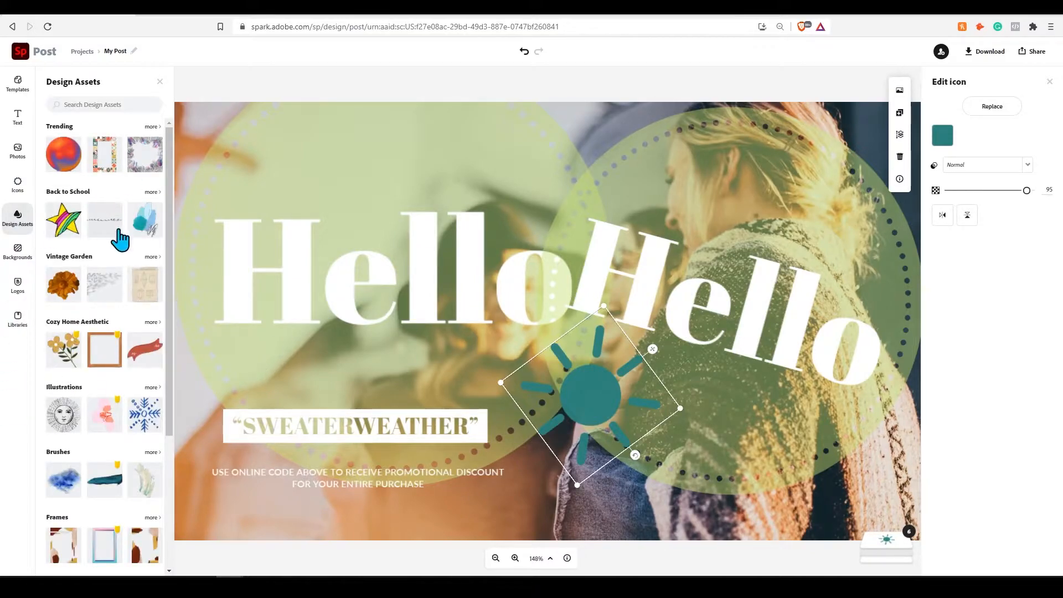
click(18, 254)
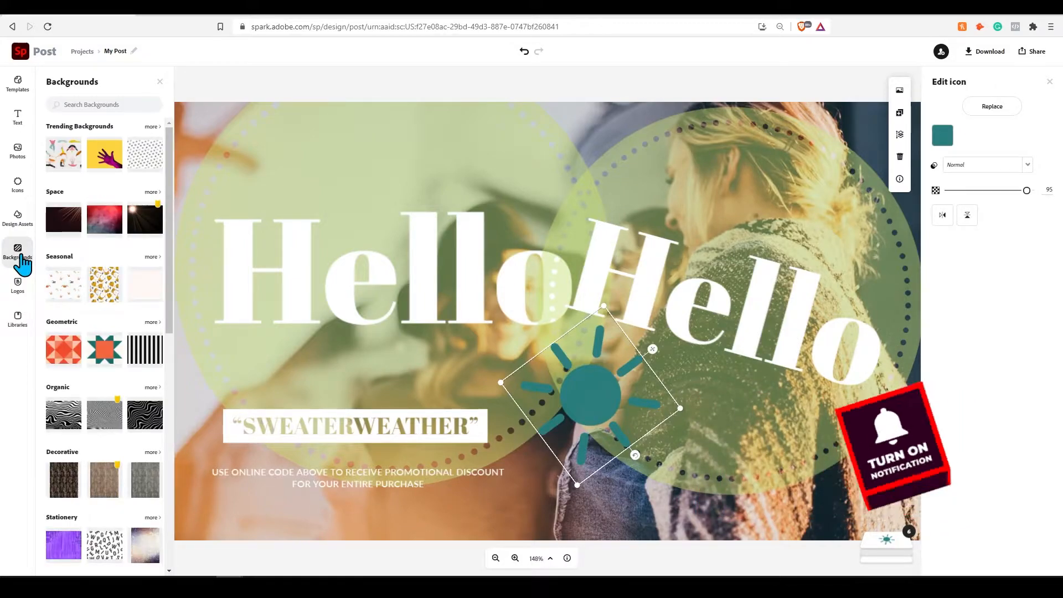
click(69, 223)
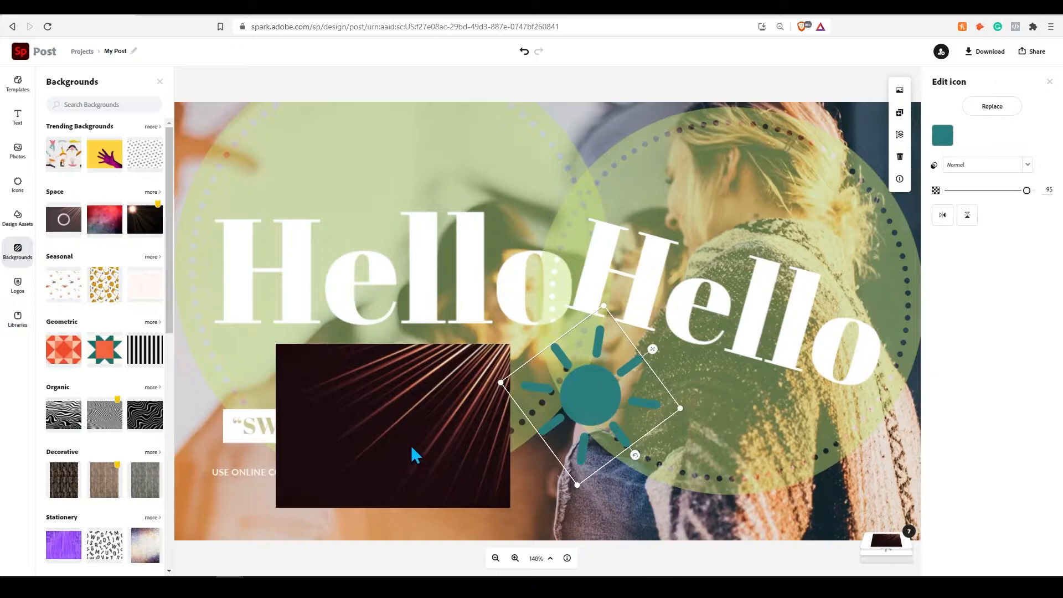
click(418, 443)
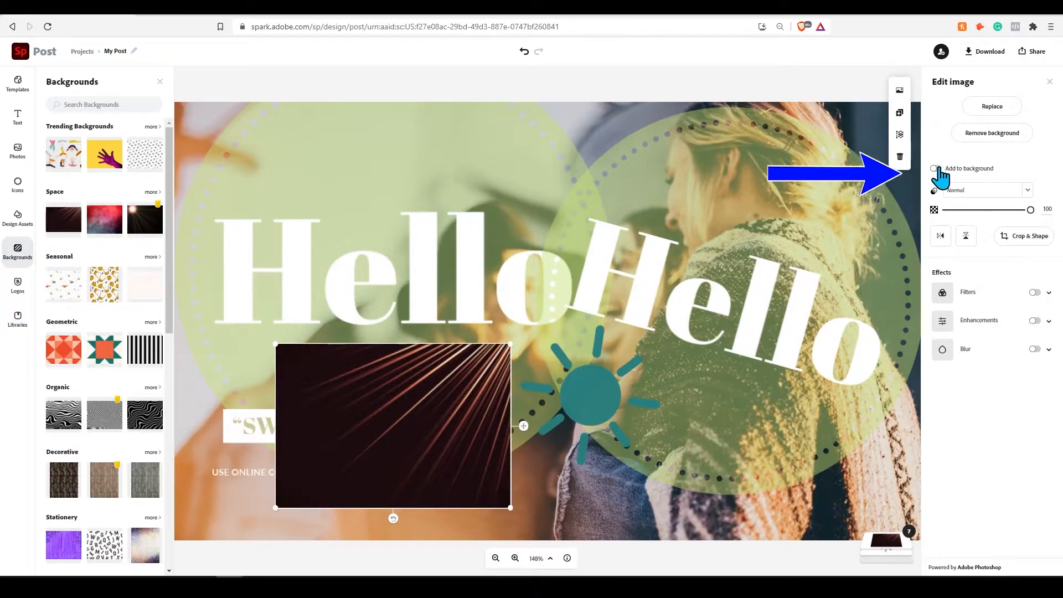
click(936, 168)
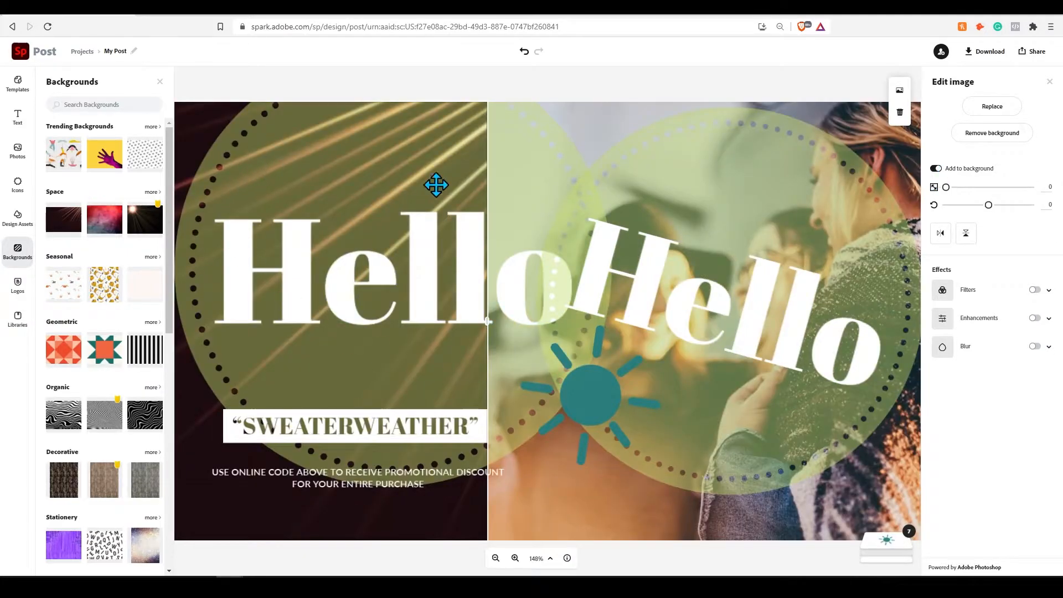
drag(487, 321, 511, 331)
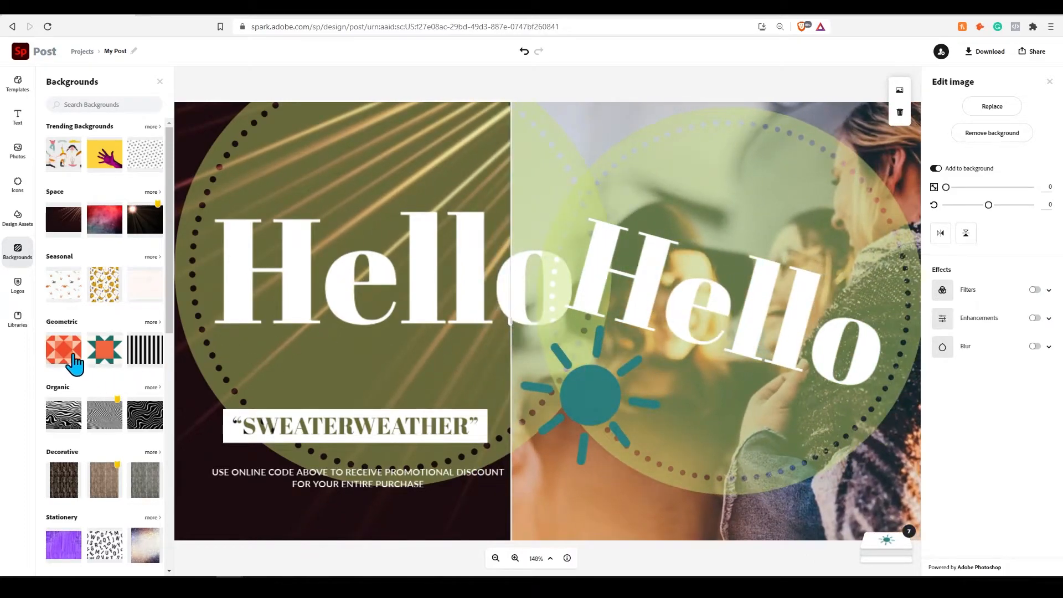
- Insert the swimmer pattern from the Seasonal backgrounds, move it over the photo and add it to the background
click(66, 291)
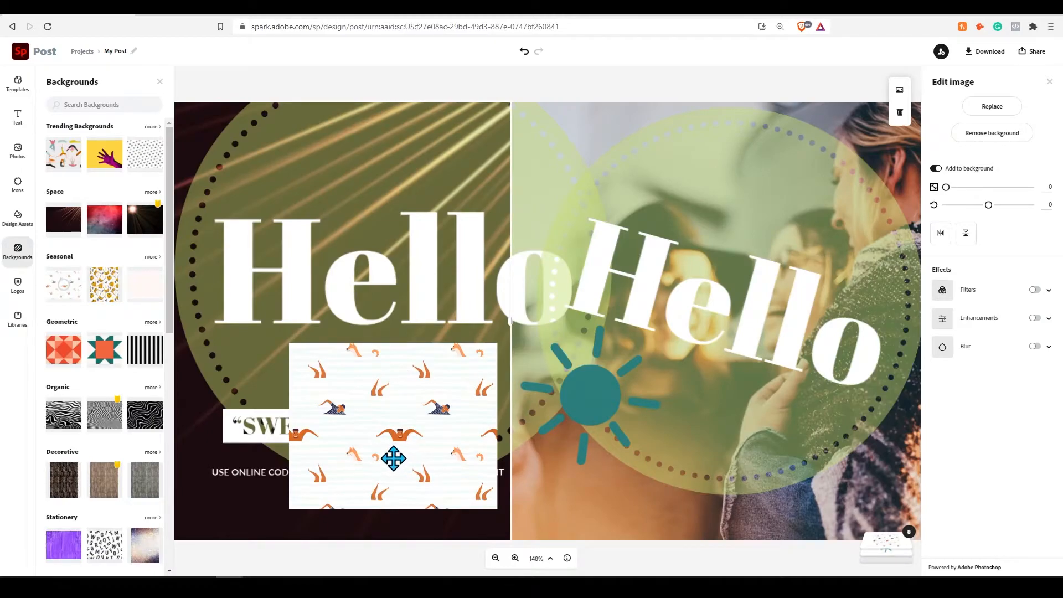
drag(391, 459, 516, 345)
drag(620, 302, 729, 225)
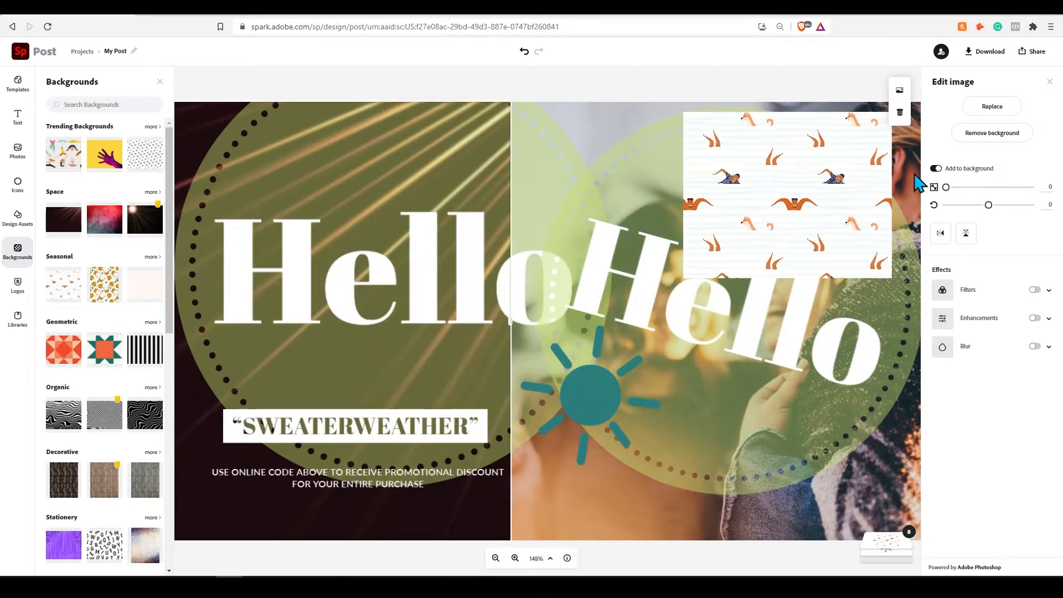
click(934, 169)
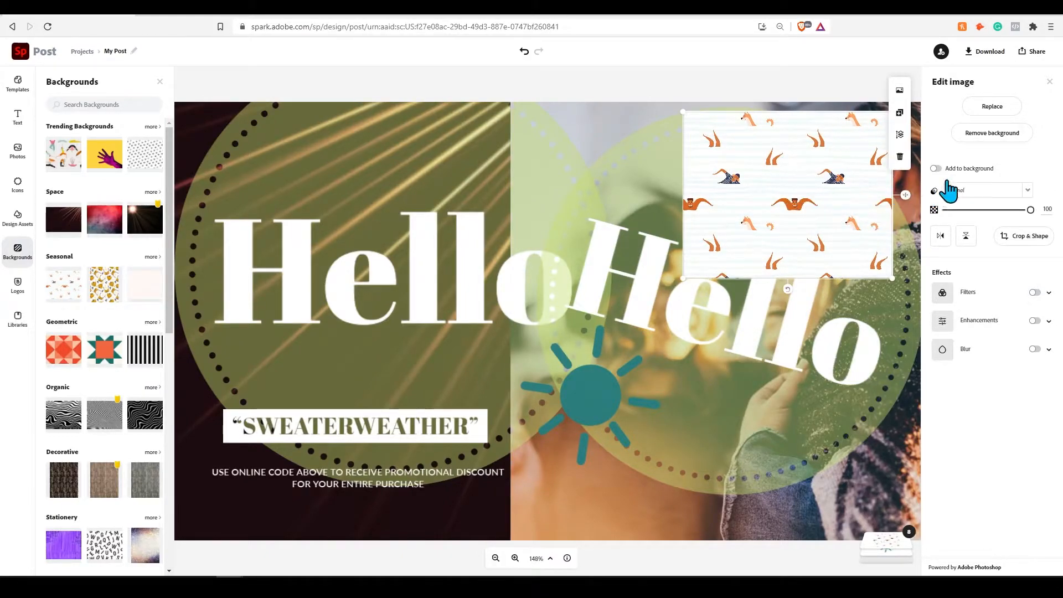
click(936, 169)
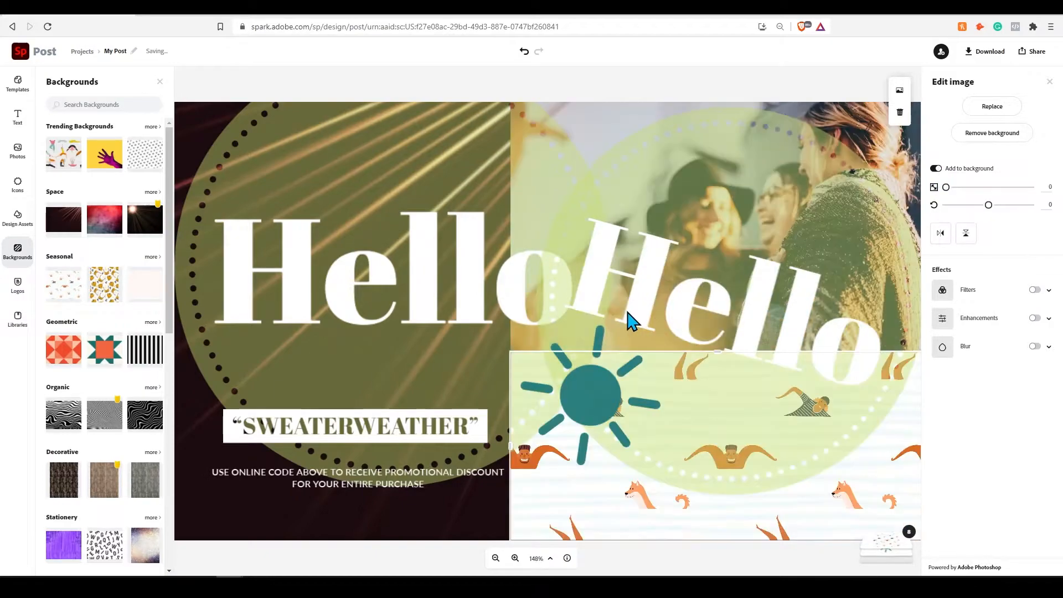
- Raise the upper edge of the swimmer pattern section and move the tilted "Hello" to the design's upper right corner
drag(736, 499, 725, 330)
click(513, 304)
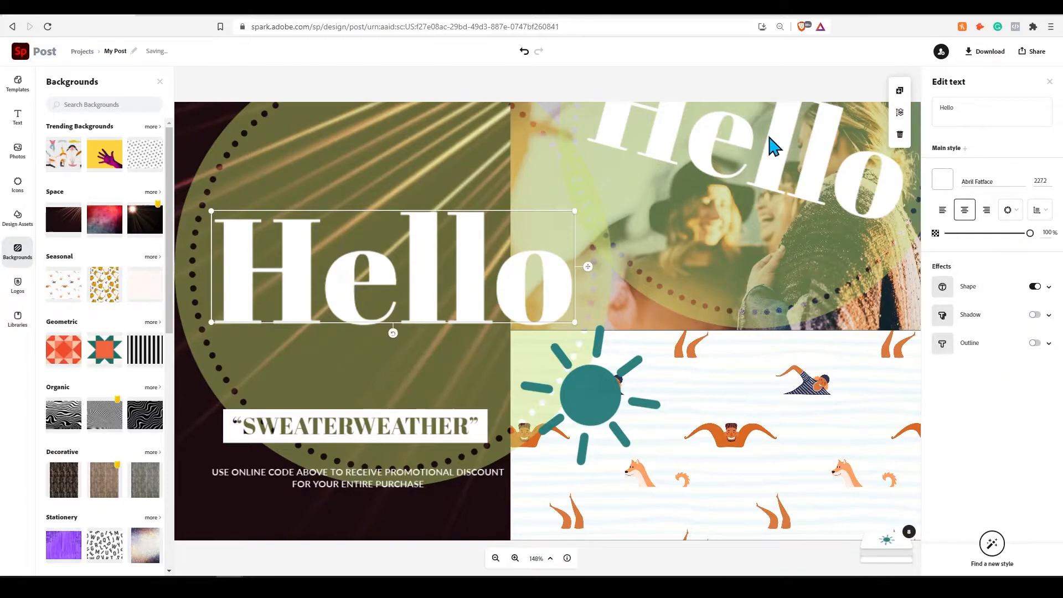
click(745, 86)
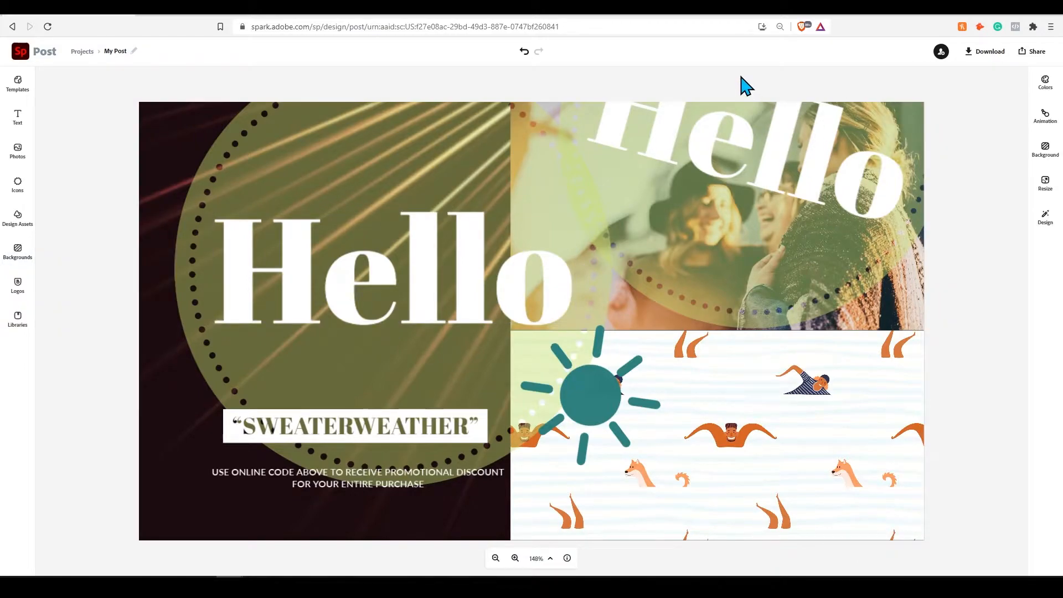
- Resize the post to the square Instagram social post format
click(1045, 188)
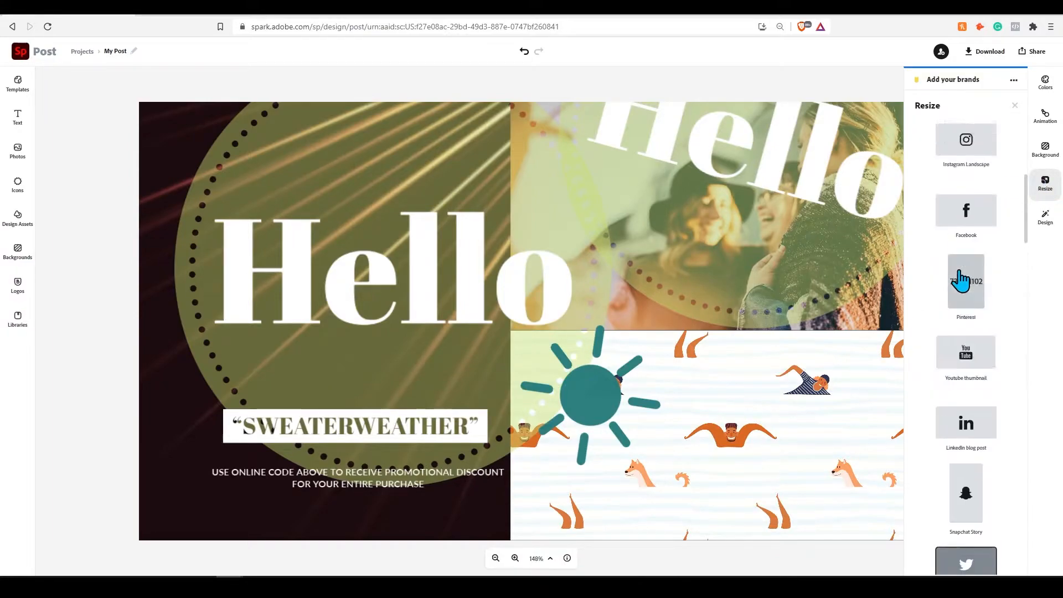
click(962, 280)
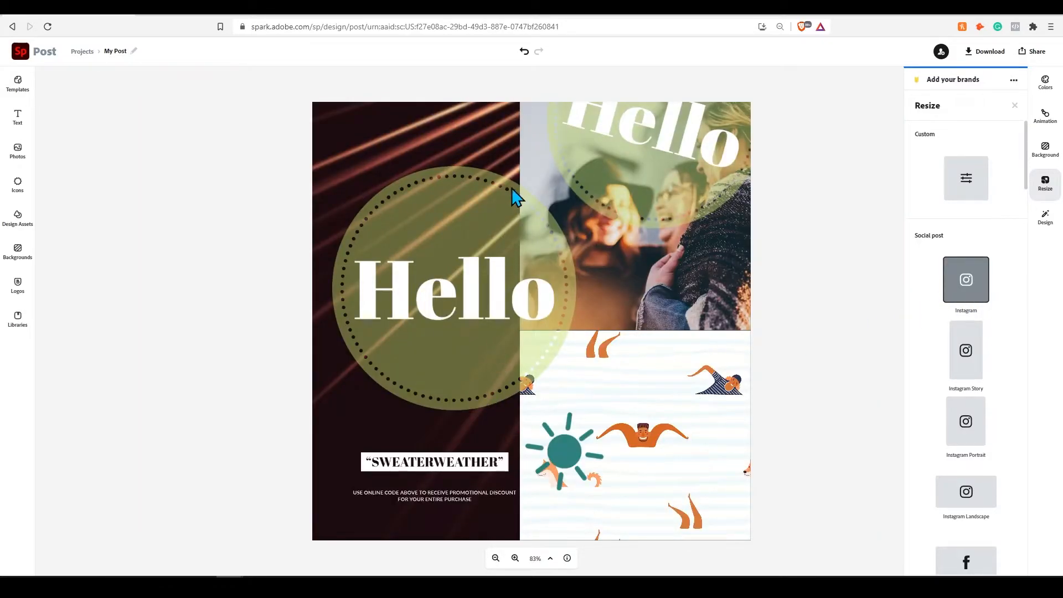
click(500, 147)
click(609, 194)
- Move the large "Hello" text slightly up and lower the upper edge of the swimmer pattern section
click(492, 288)
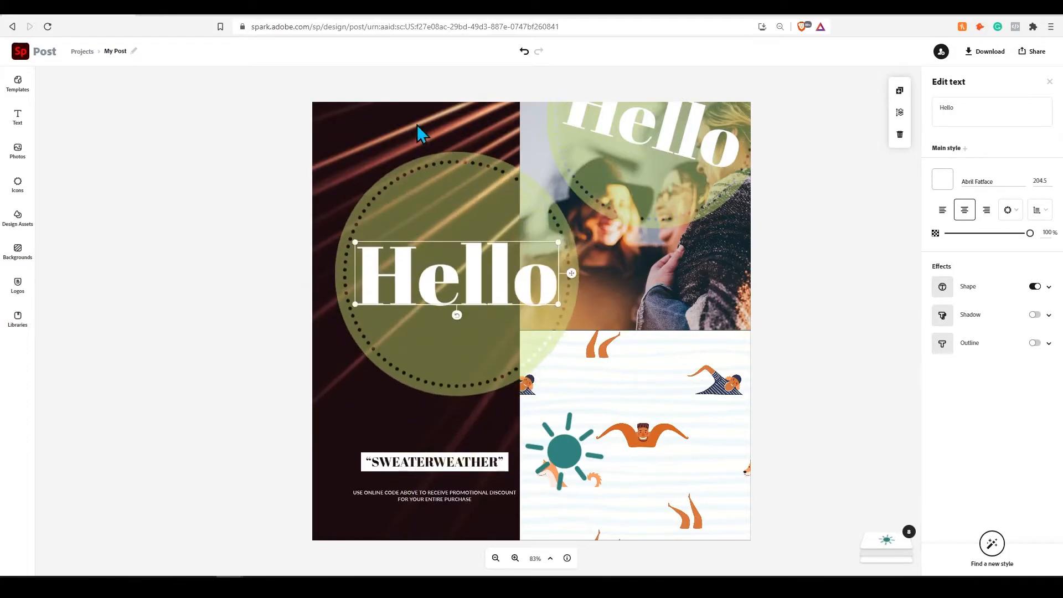
click(645, 333)
mouse_move(636, 328)
mouse_down()
mouse_move(642, 270)
mouse_move(639, 349)
mouse_up()
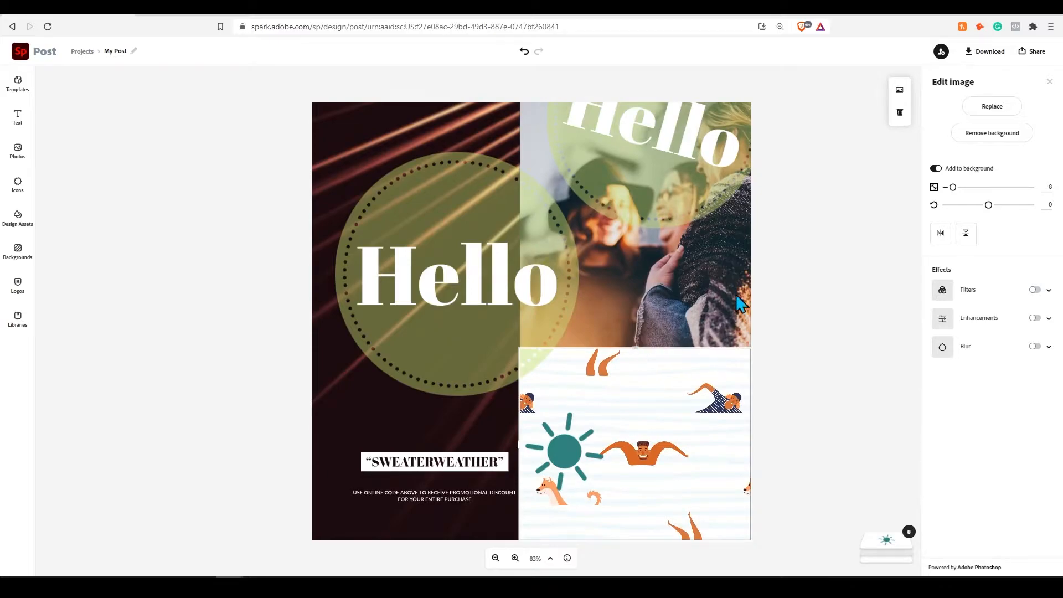
- Examine the download formats and the sharing options for the finished post, then close them
click(985, 55)
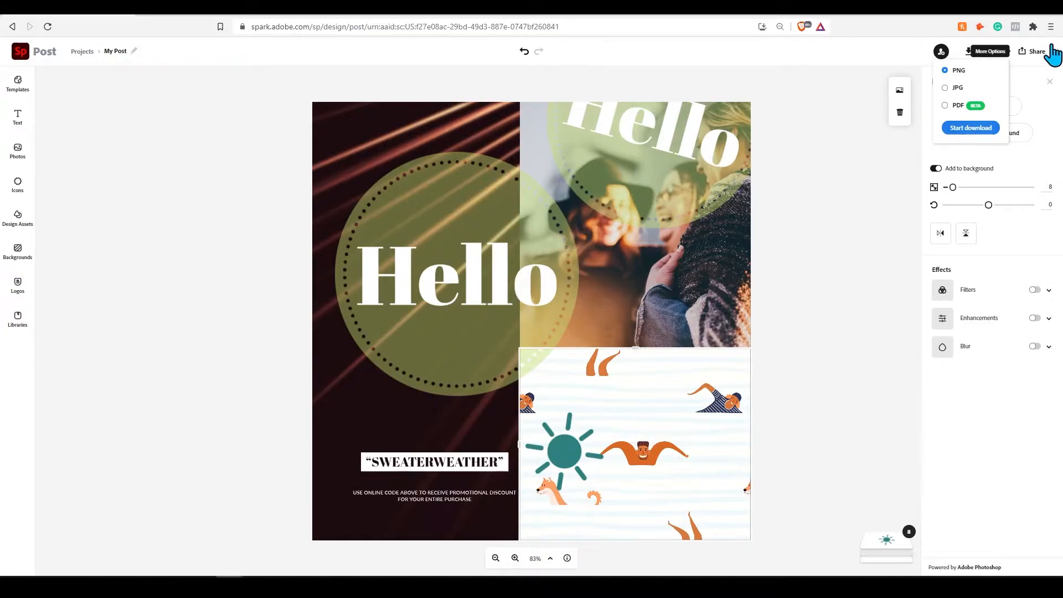
click(1032, 51)
click(1033, 51)
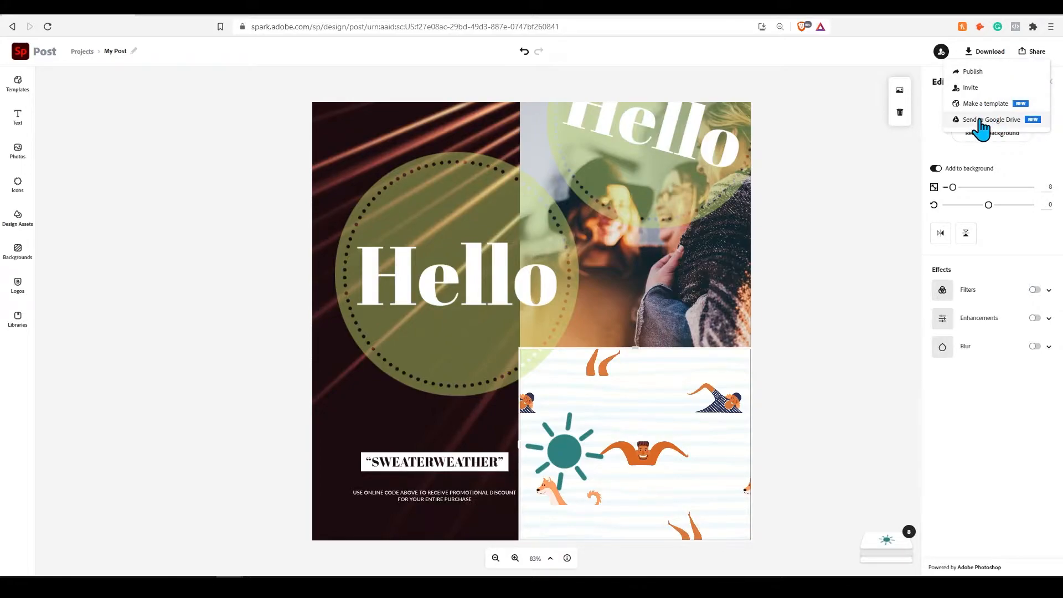
click(823, 180)
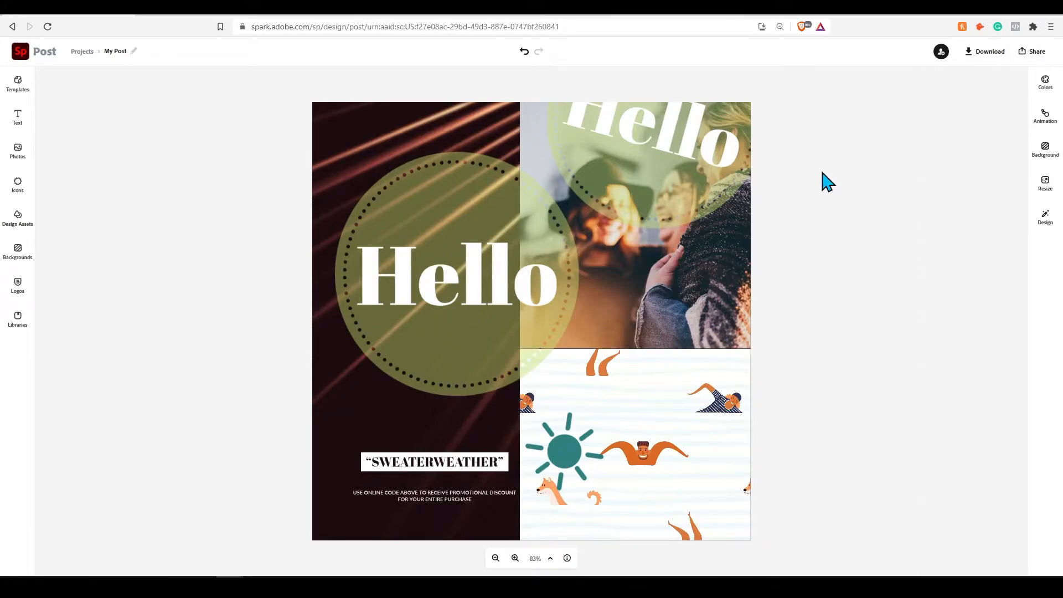
- Leave the post and create a new video project titled "Video 1"
click(21, 56)
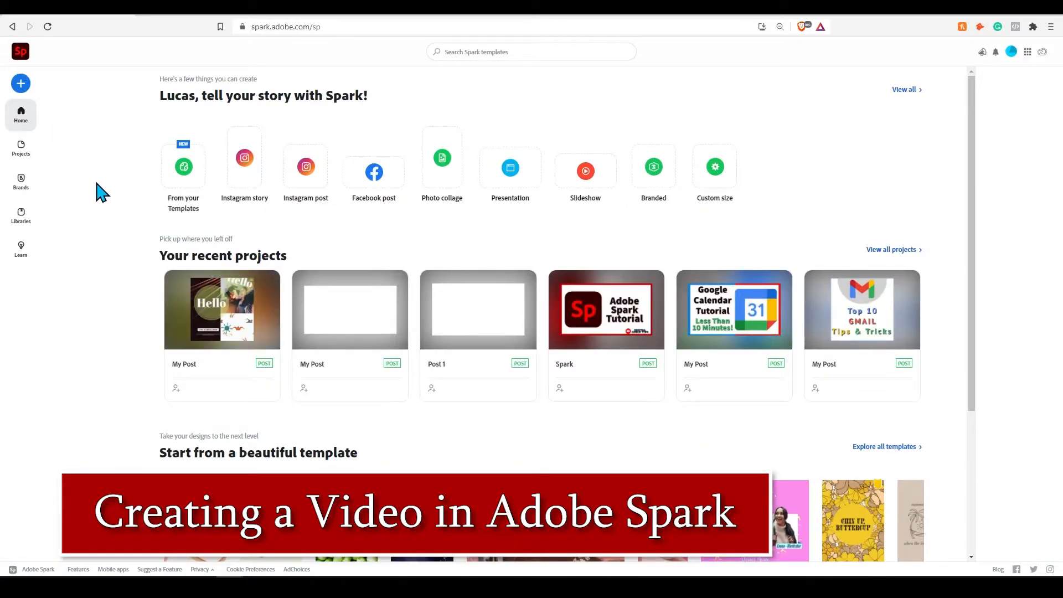
click(21, 83)
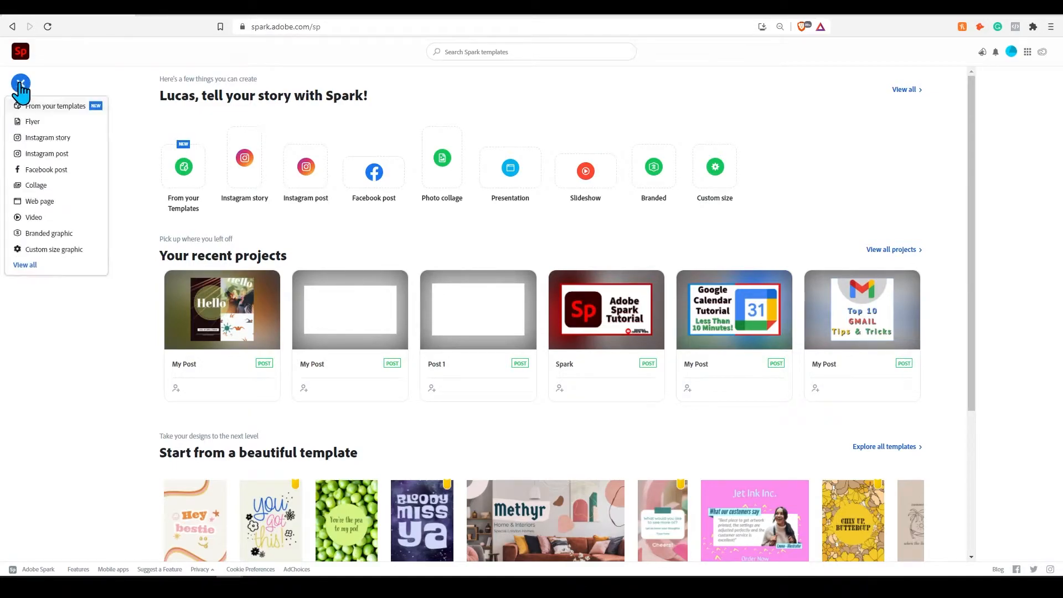
click(39, 220)
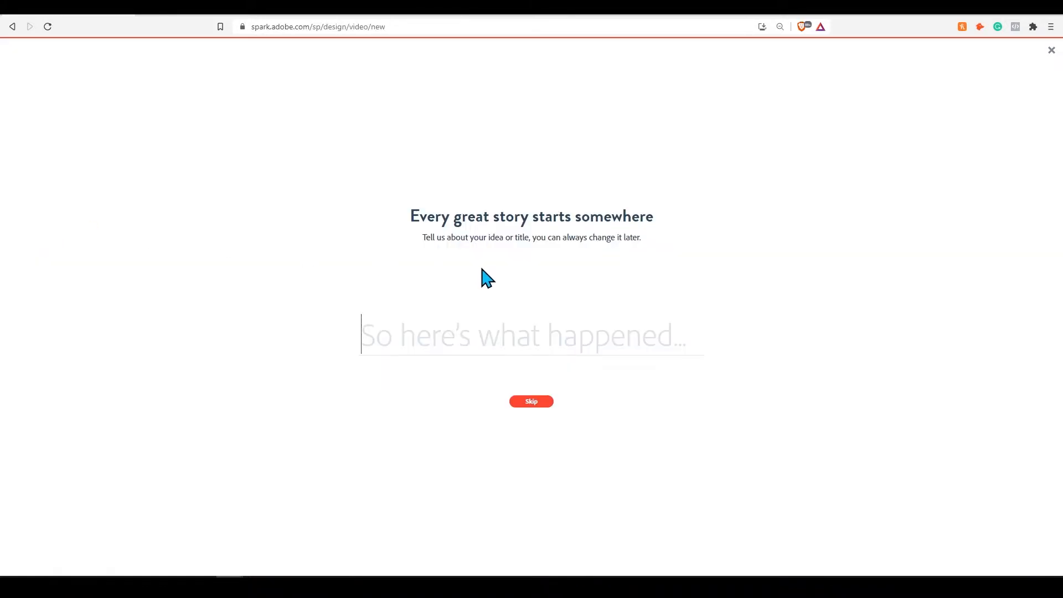
text(Video 1)
key(Return)
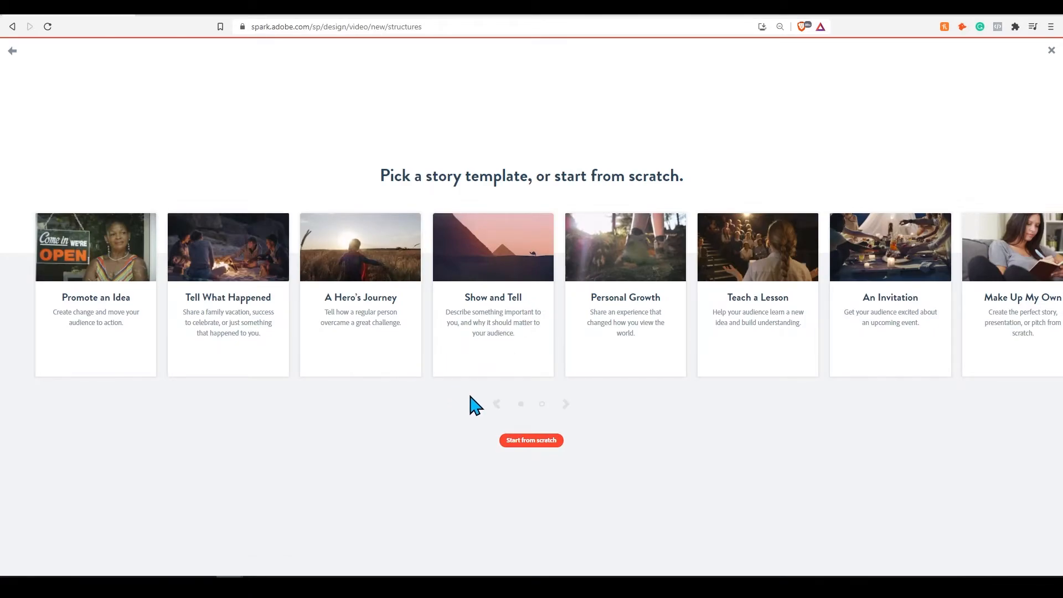
- Browse the story templates and start the video with the Make Up My Own template
click(565, 406)
click(497, 404)
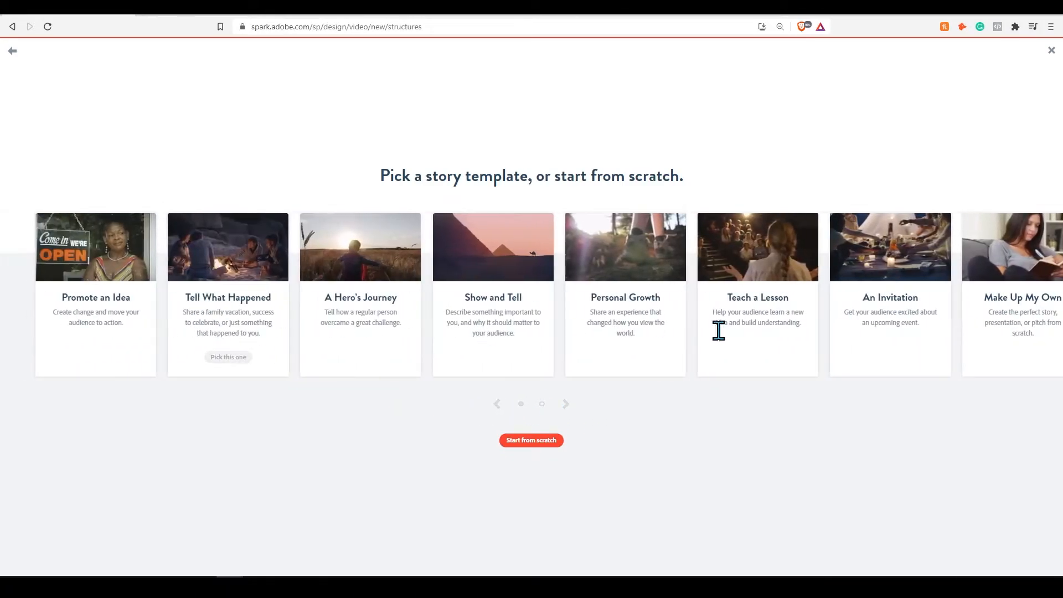
click(566, 408)
mouse_move(90, 318)
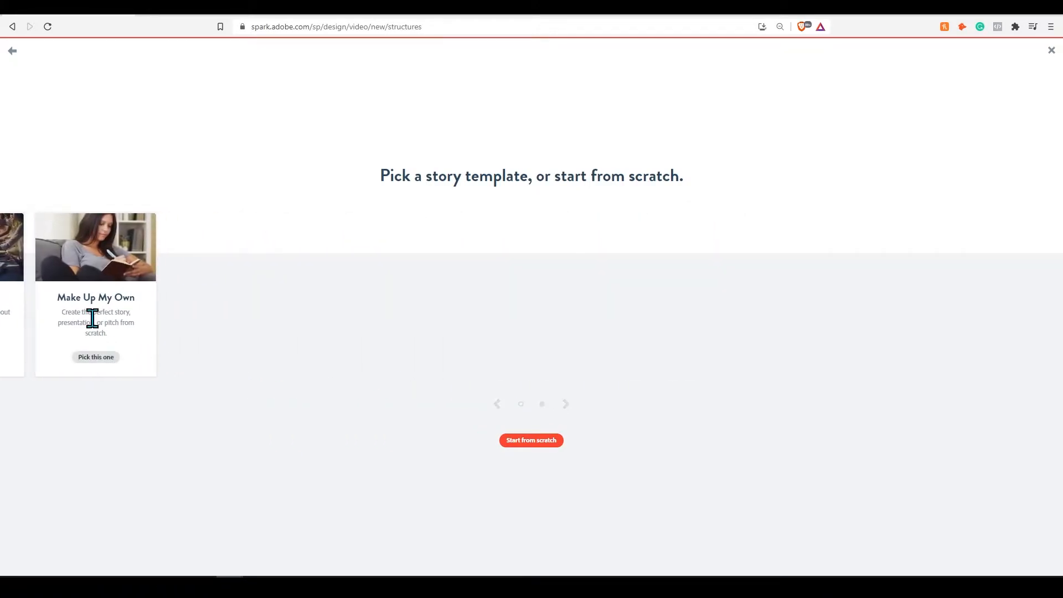
click(89, 361)
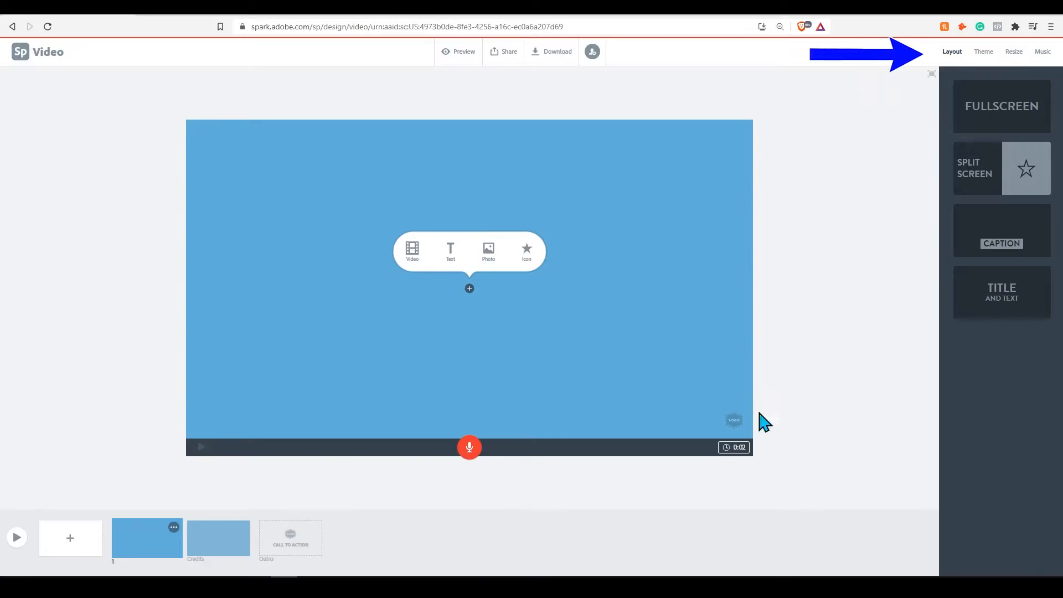
- Look through the video layouts and themes, and apply the Flair theme in its blue gradient colour variant
click(952, 56)
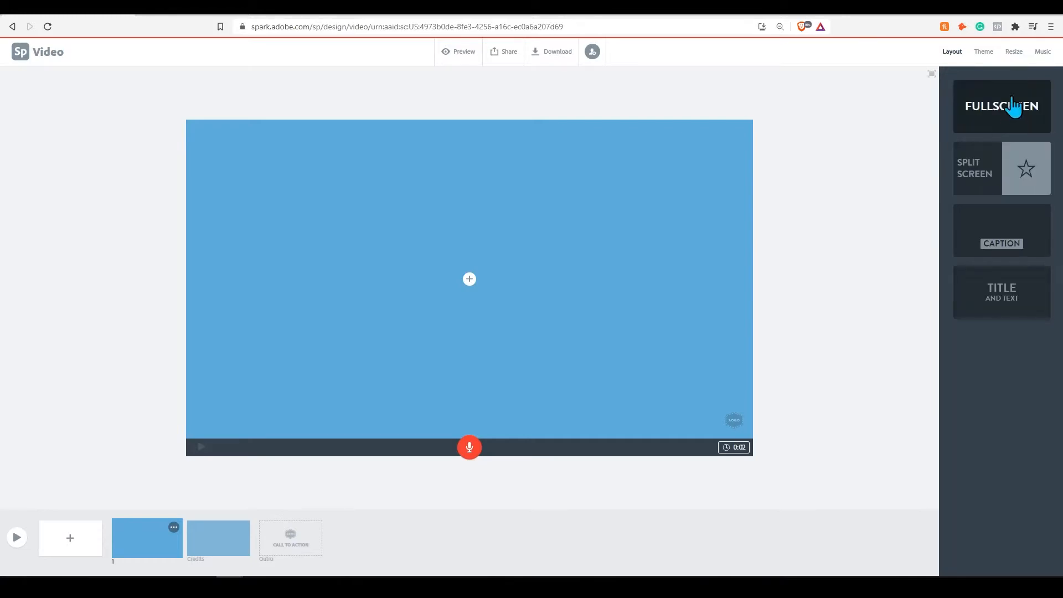
click(984, 51)
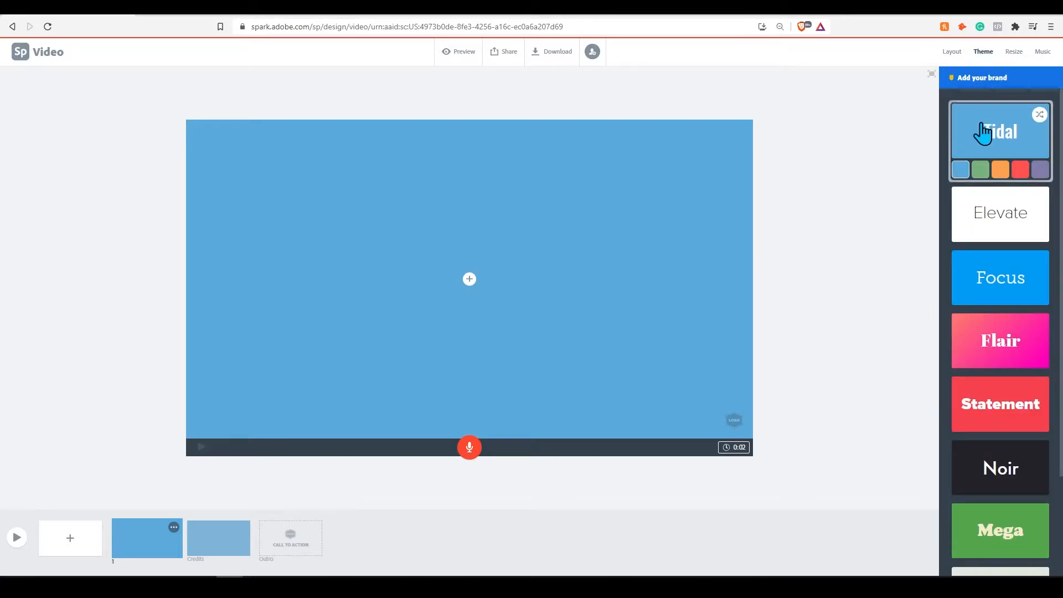
scroll(985, 299, down, 3)
scroll(988, 443, up, 3)
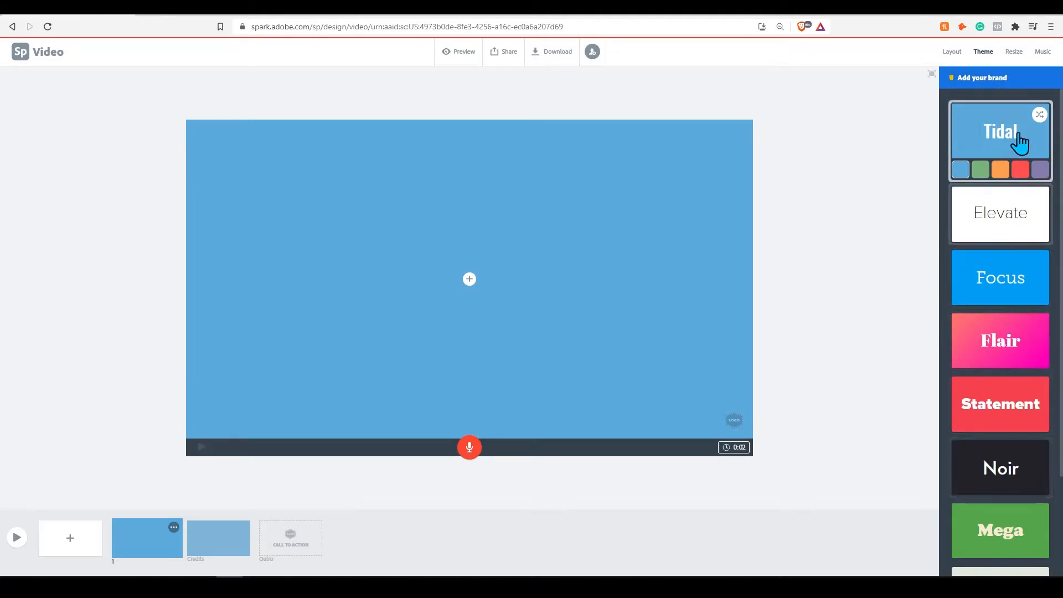
click(998, 346)
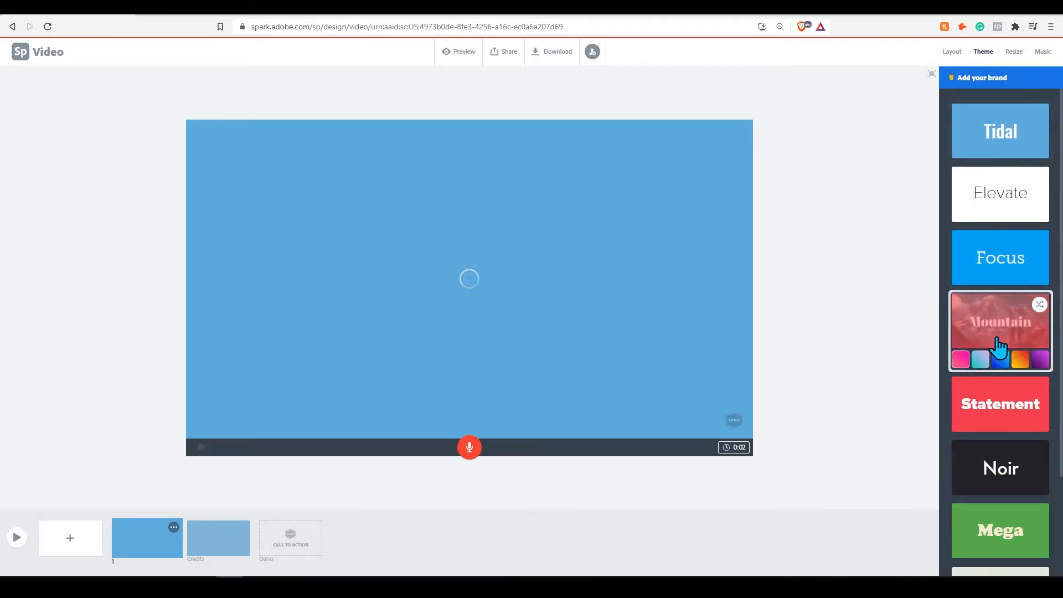
click(1000, 360)
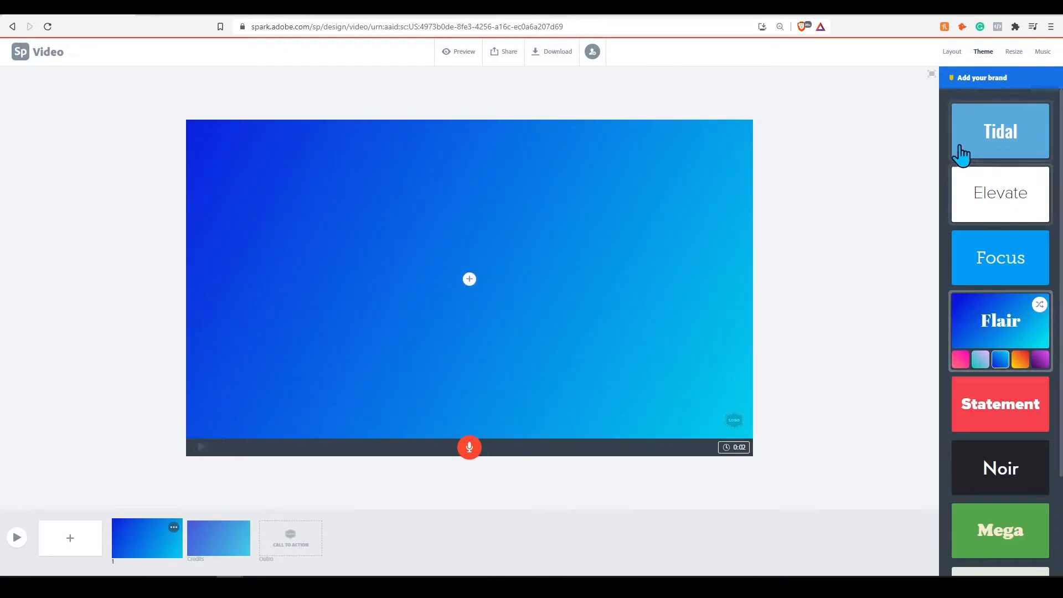
- Switch the video to the square format and back to widescreen
click(1010, 52)
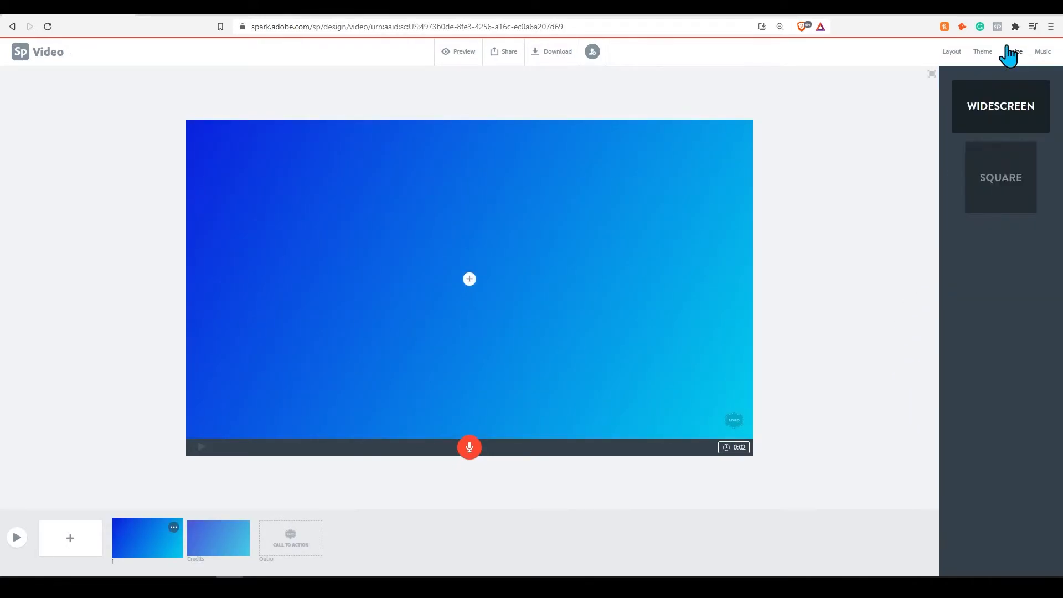
click(992, 197)
click(1003, 116)
- Set the video's background music to the Western Sage track and raise the music volume slightly
click(1040, 53)
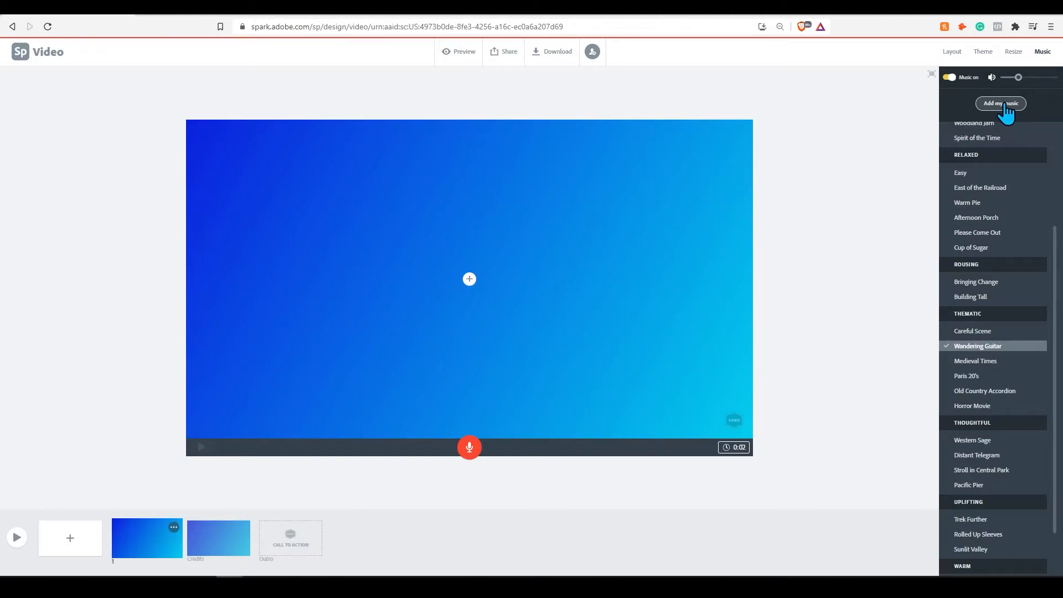
click(969, 443)
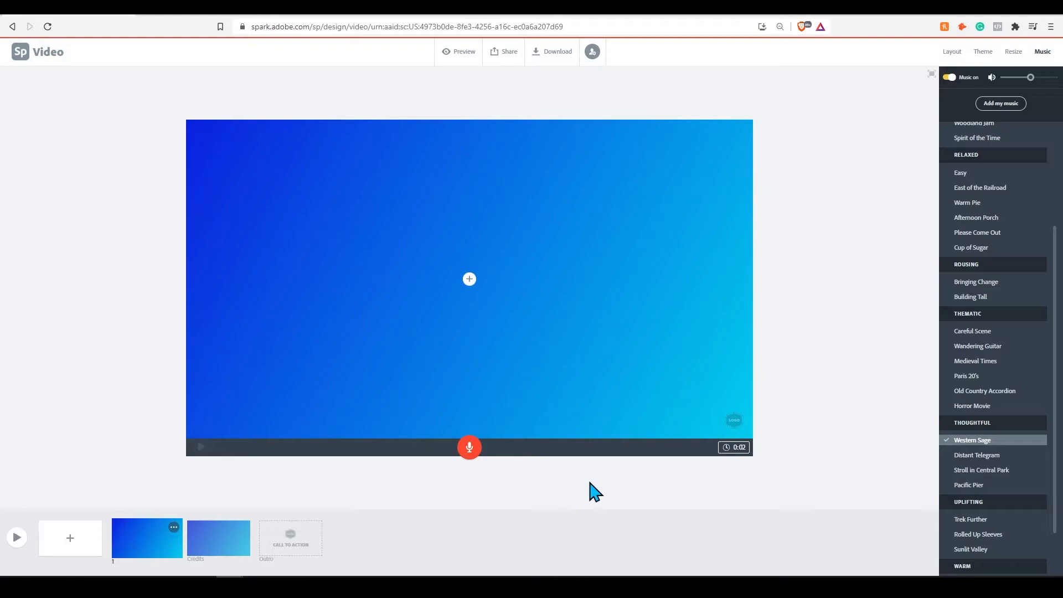
- Add three more blank slides to the video and return to the first slide
click(78, 549)
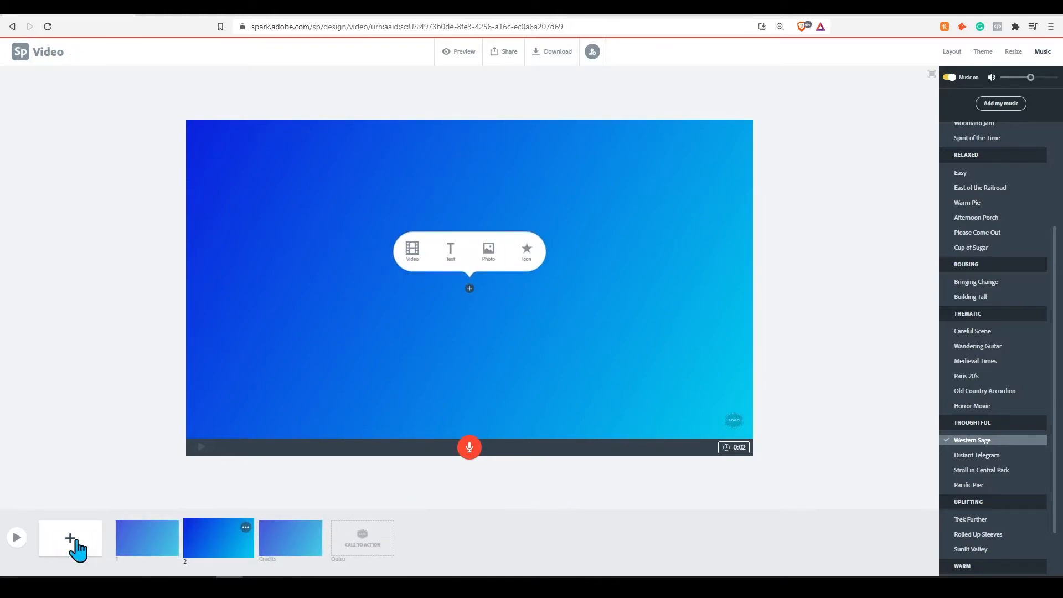
click(73, 538)
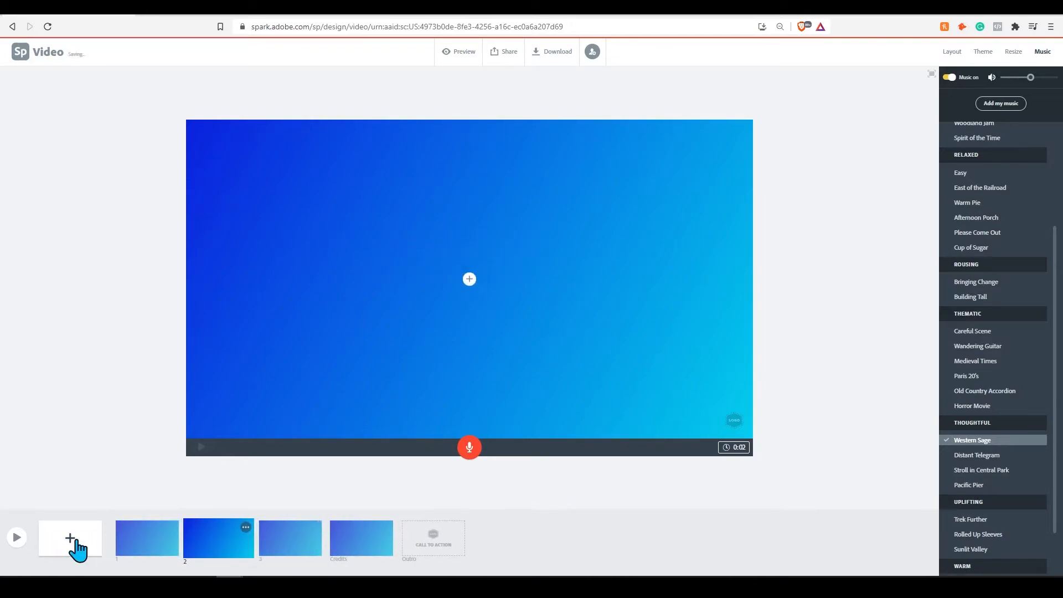
click(52, 555)
click(148, 548)
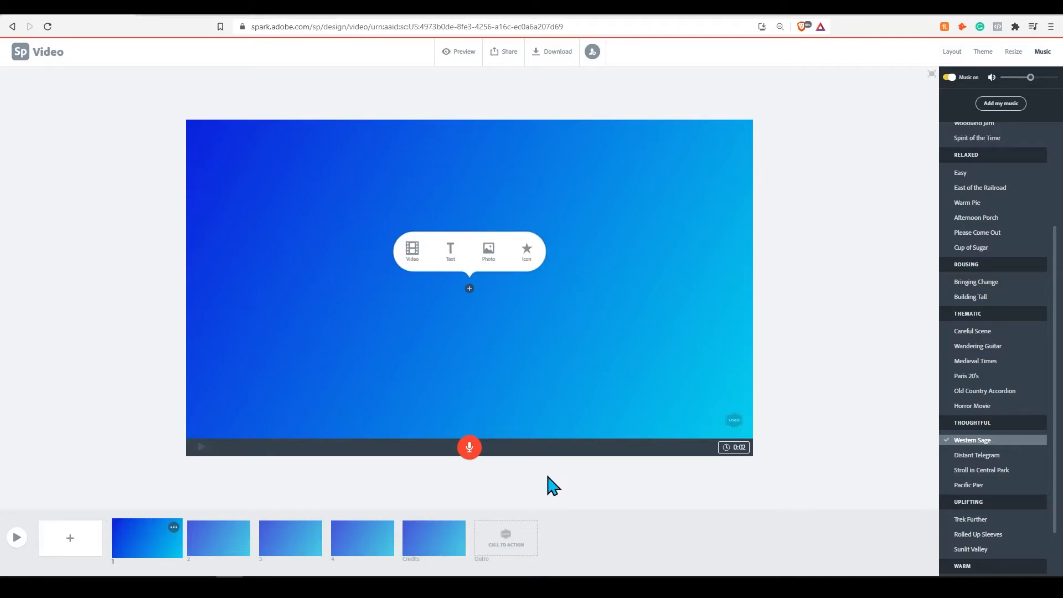
- Hide the credits slide and the outro slide from the video
click(448, 550)
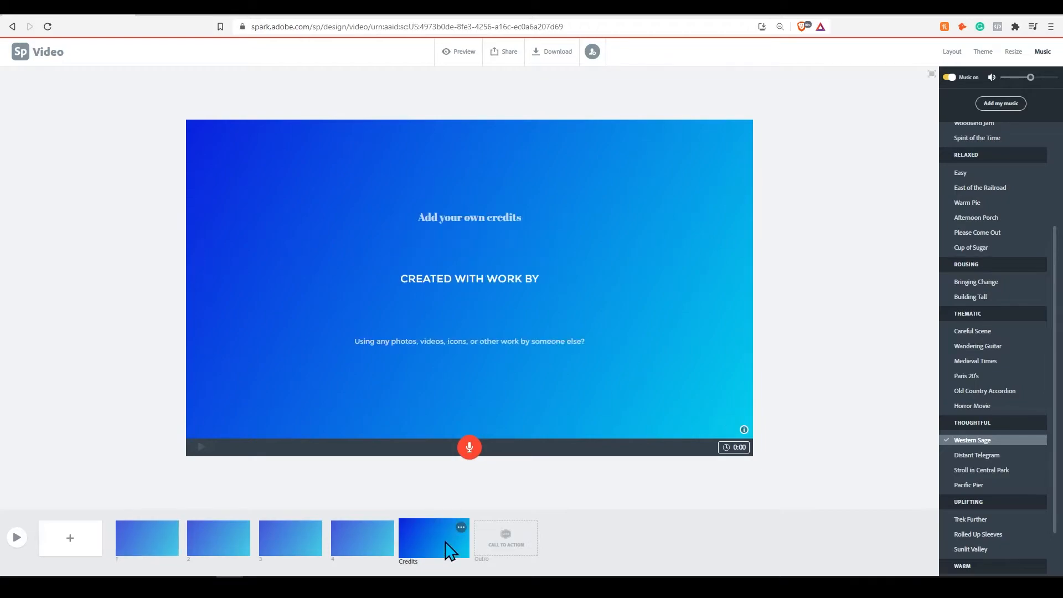
click(461, 528)
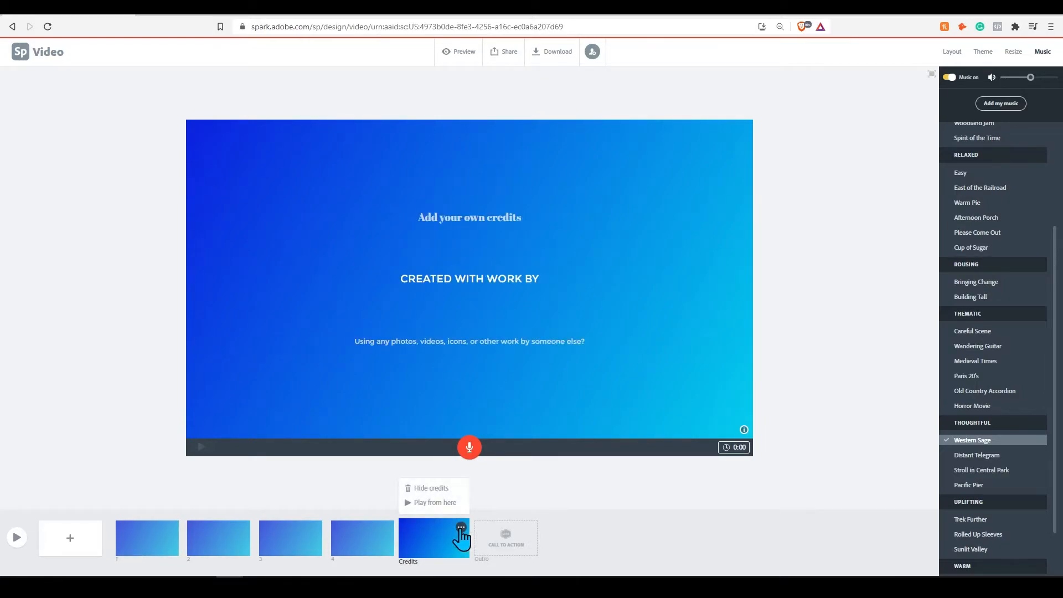
click(437, 489)
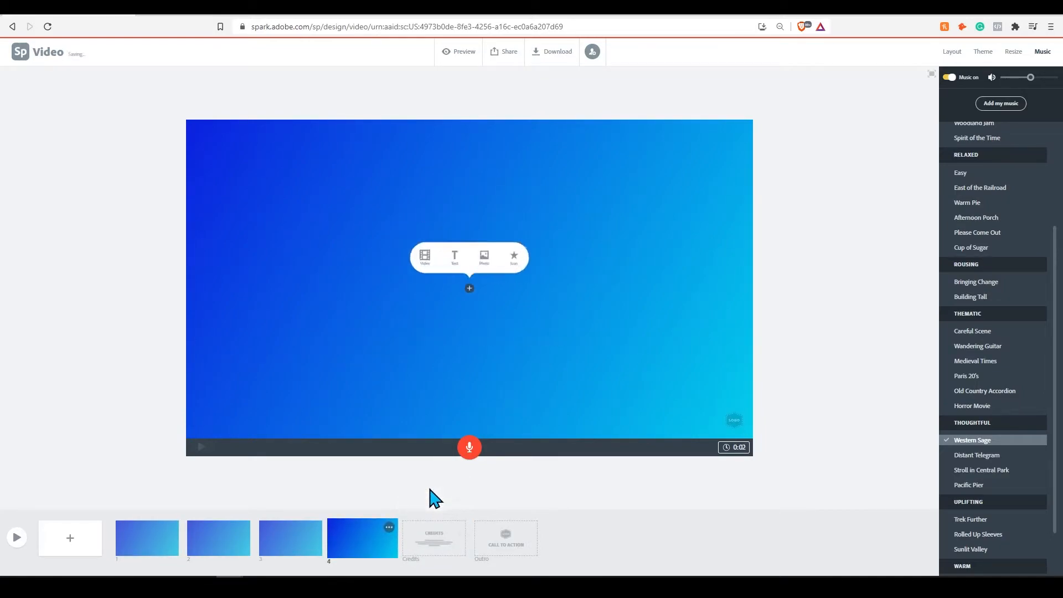
click(515, 553)
click(483, 493)
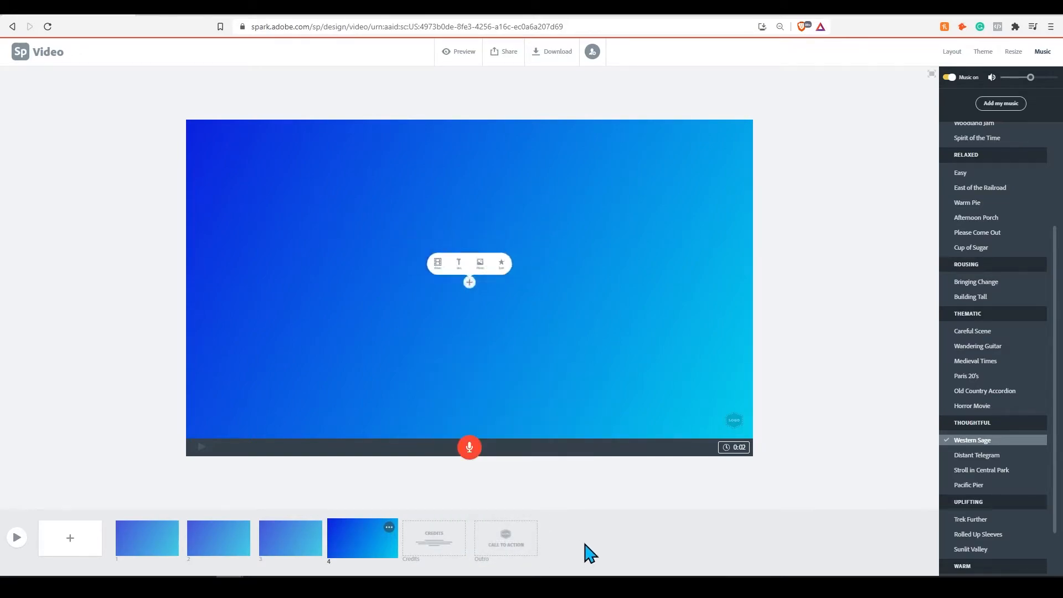
- Give the first slide the Fullscreen layout and add the text "My Dog" to it
click(952, 55)
click(984, 107)
mouse_move(211, 157)
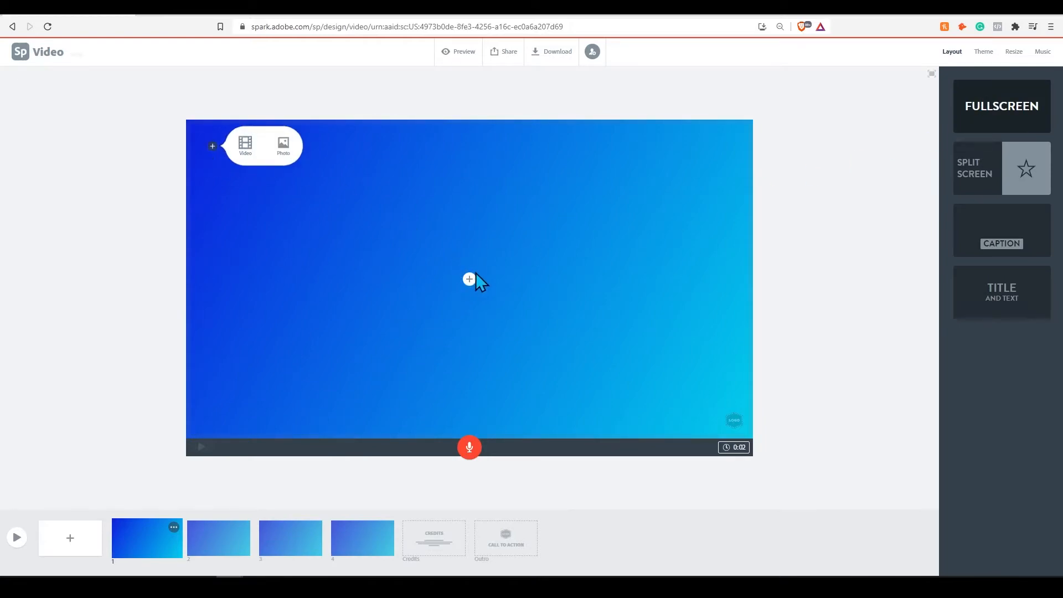
mouse_move(470, 281)
click(442, 259)
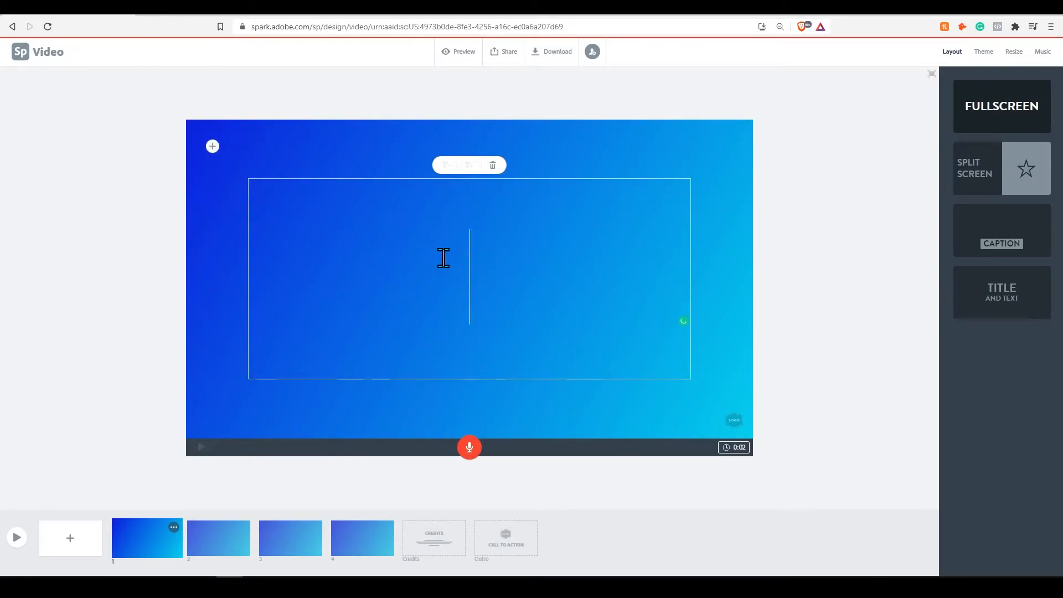
text(My Dog)
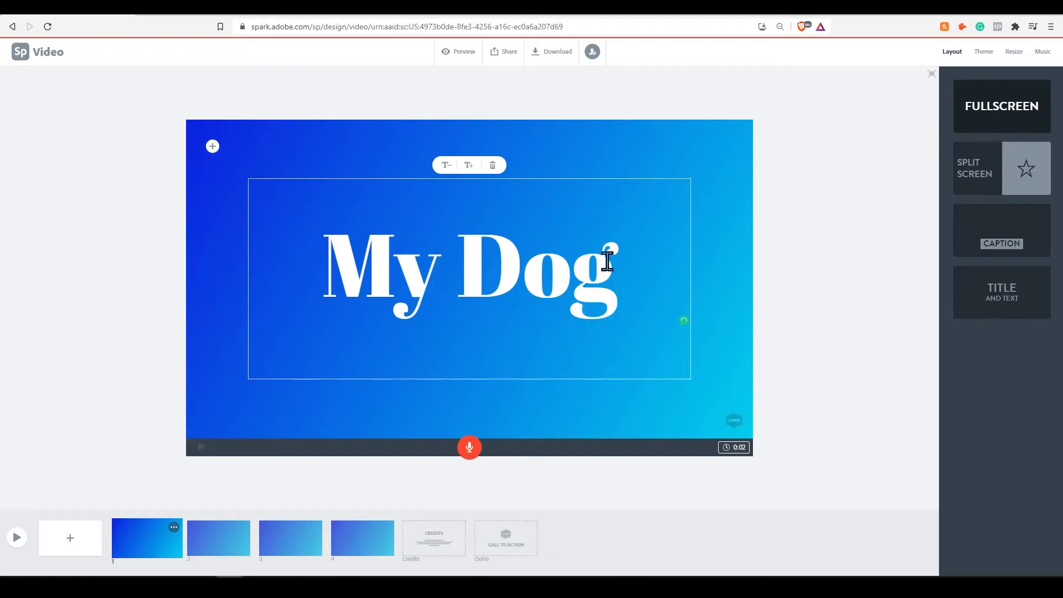
click(782, 282)
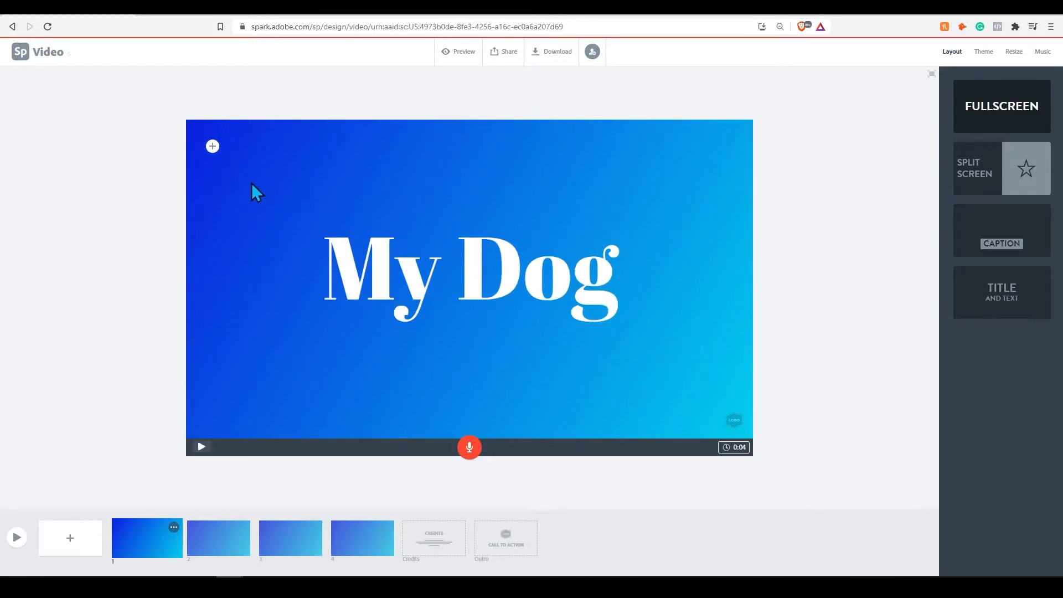
- Add the clip of dogs sitting in the park as the first slide's background video, trimmed to its first 5 seconds
click(212, 147)
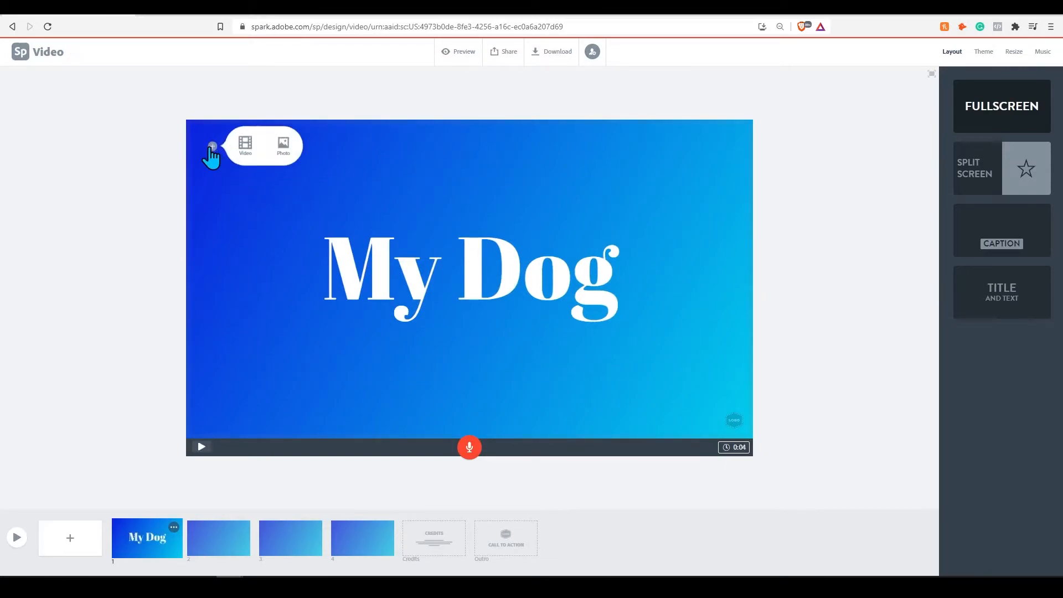
click(244, 150)
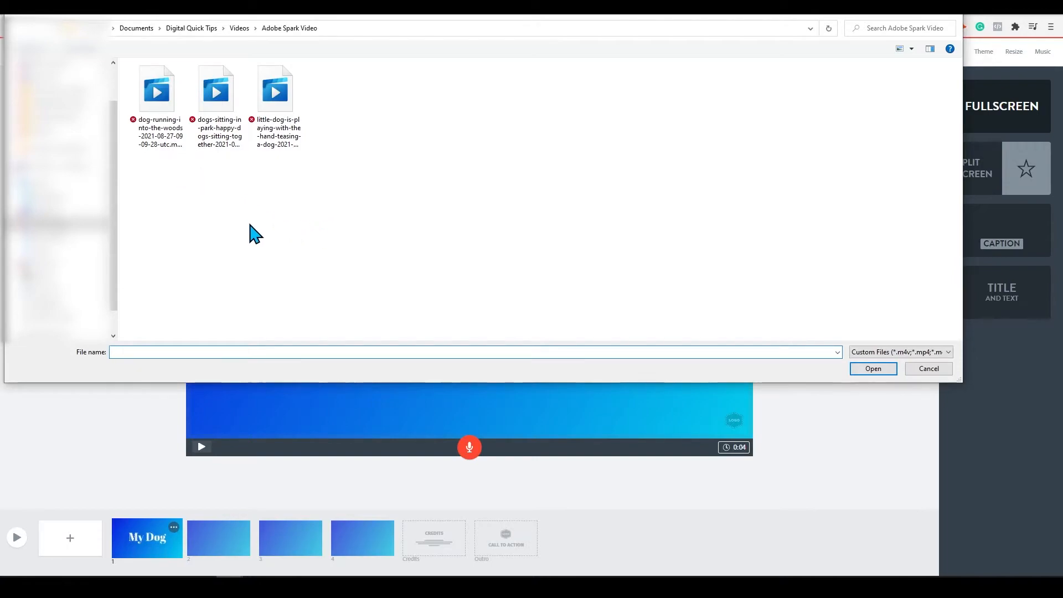
click(217, 110)
click(868, 370)
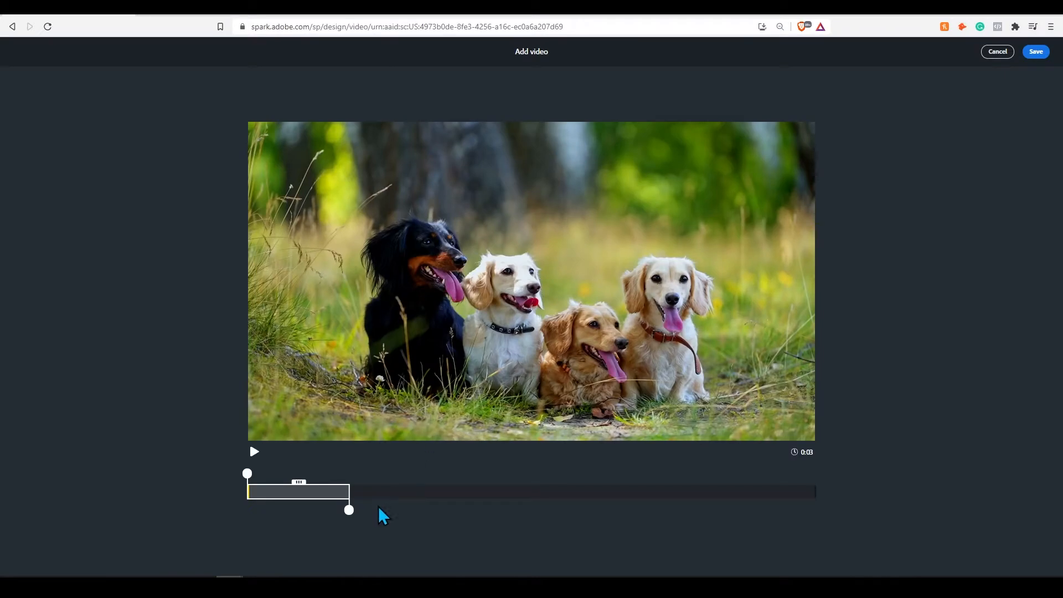
drag(347, 508, 420, 524)
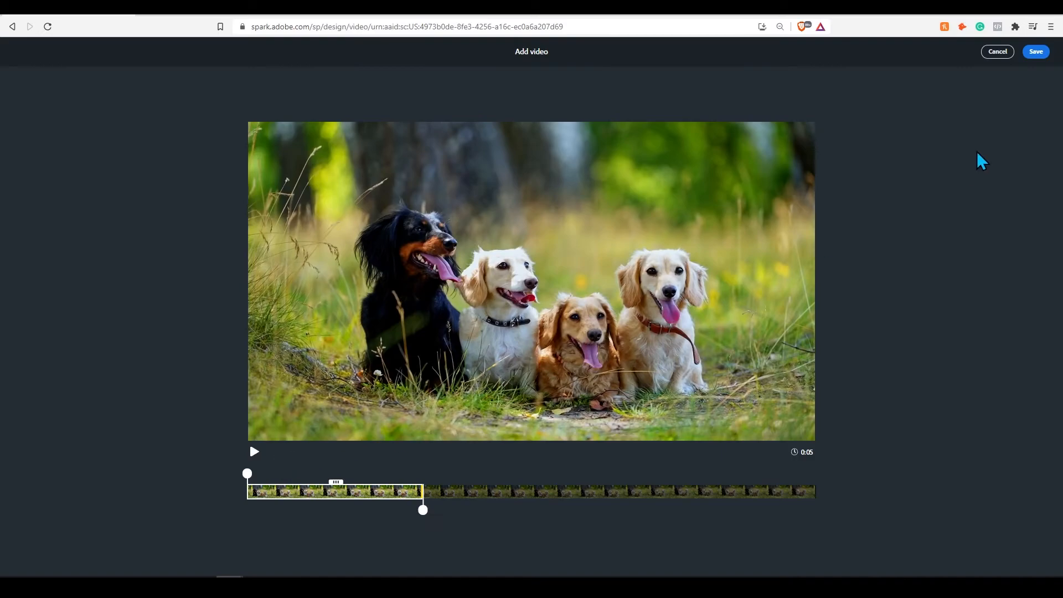
click(1036, 52)
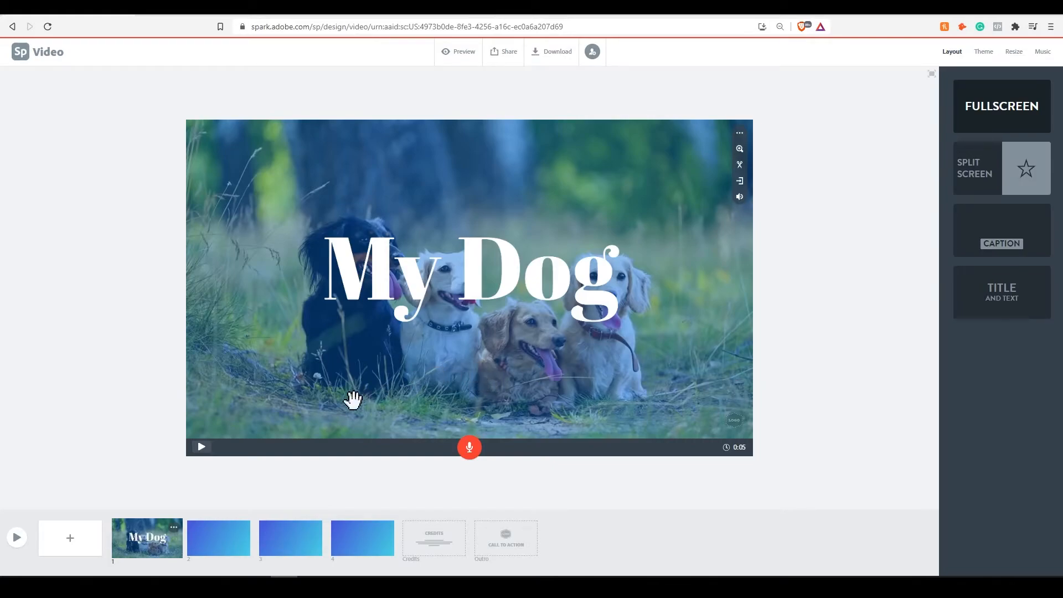
- Reduce the size of the "My Dog" text and move it to the slide's upper centre, above the dogs
click(477, 275)
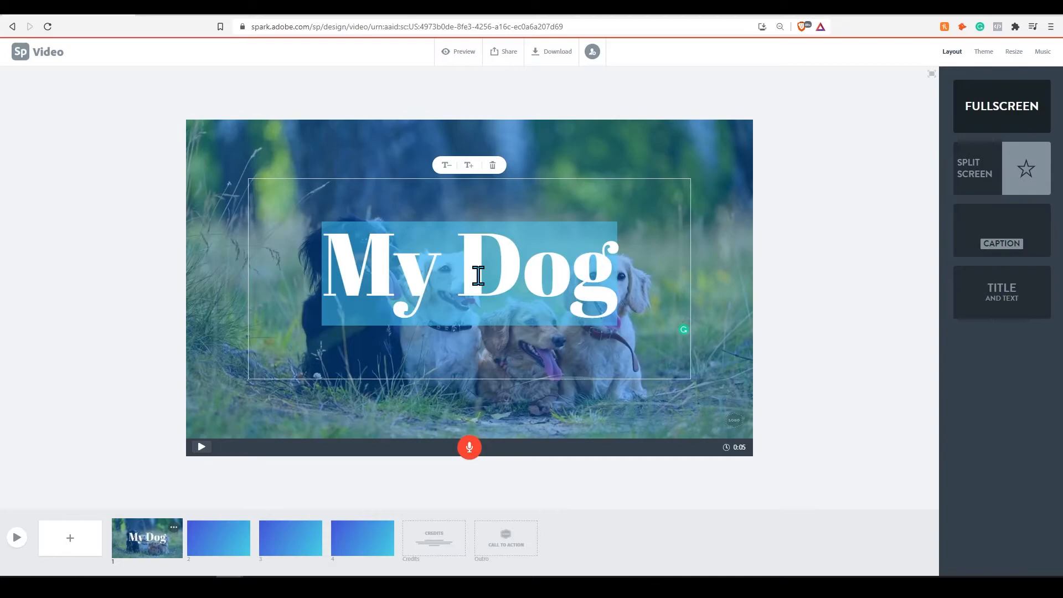
click(446, 166)
click(446, 166)
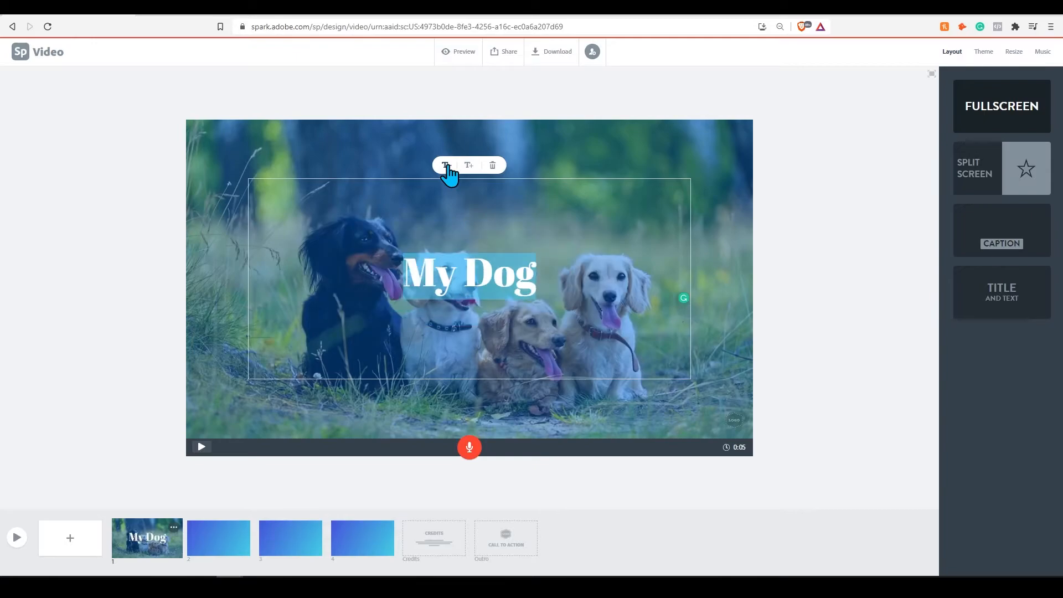
click(792, 387)
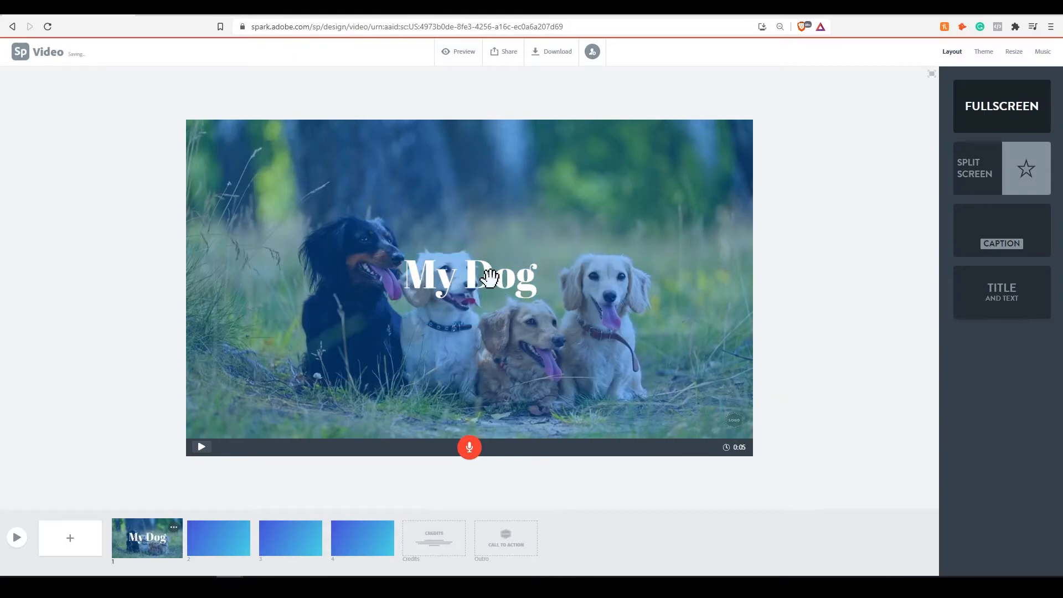
drag(494, 286, 451, 171)
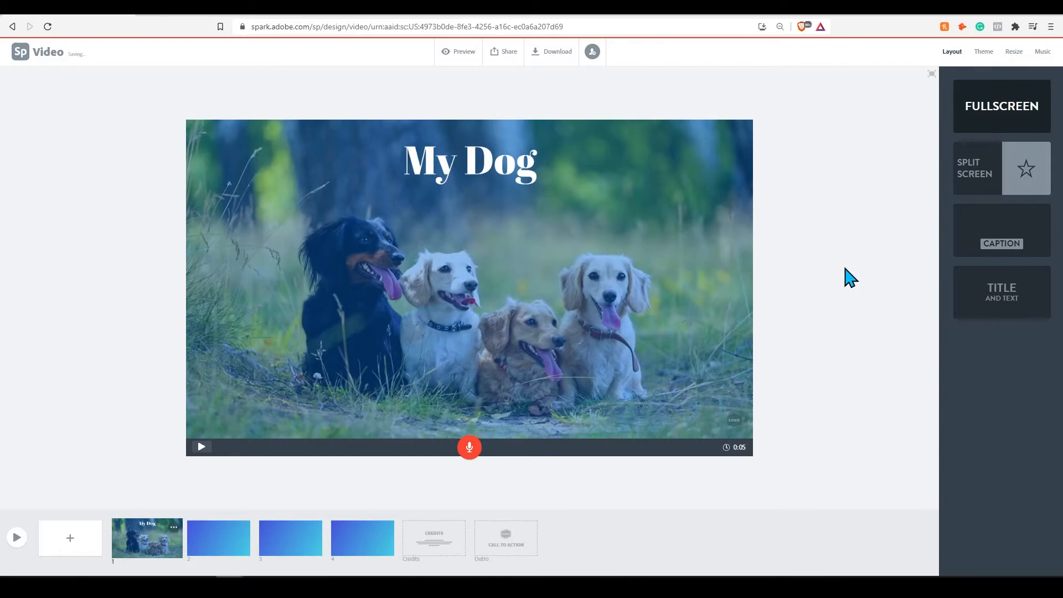
- Add the clip of the little dog playing with a hand to the second slide, trimmed to its first 4 seconds, and preview the video
click(224, 545)
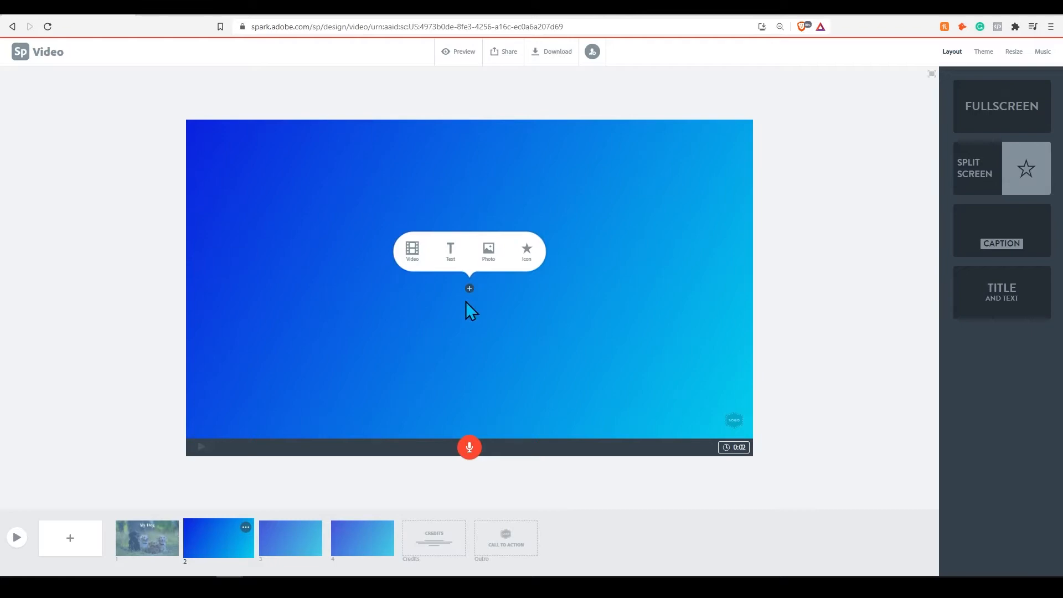
click(416, 252)
click(275, 97)
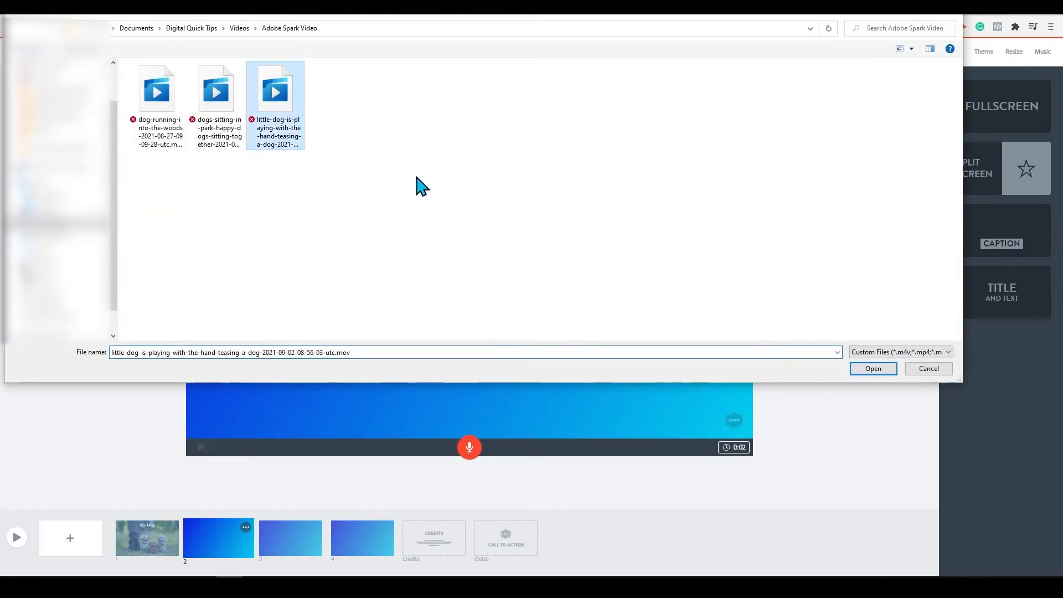
click(864, 370)
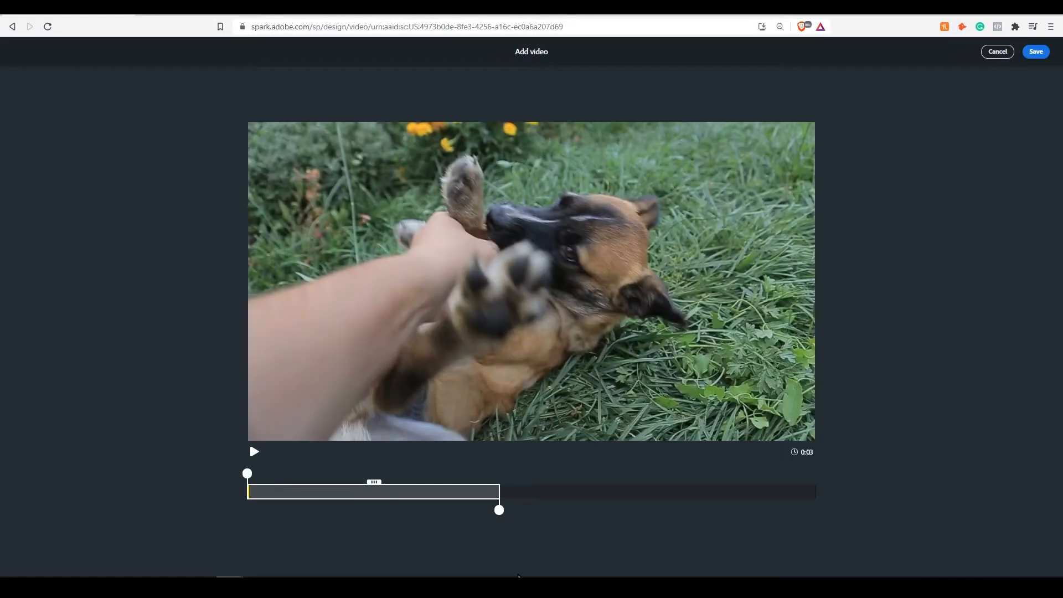
drag(499, 510, 609, 510)
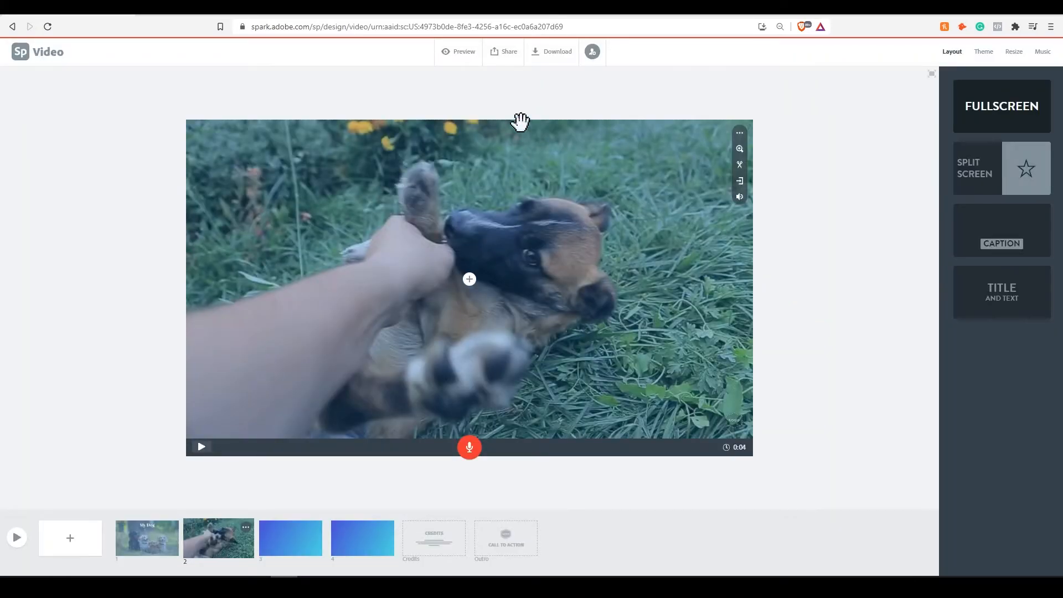
click(456, 55)
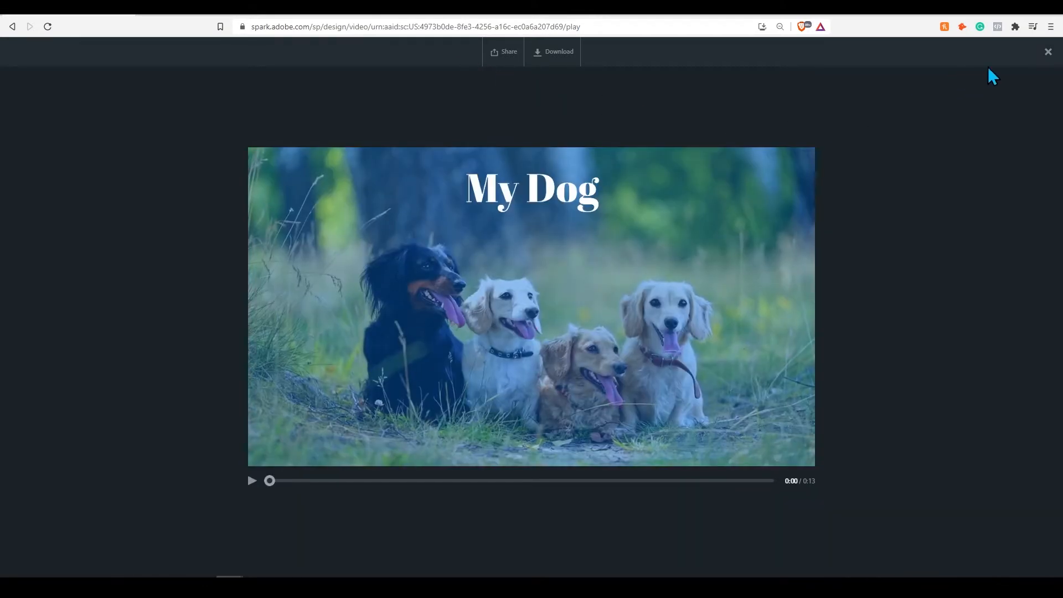
click(1048, 52)
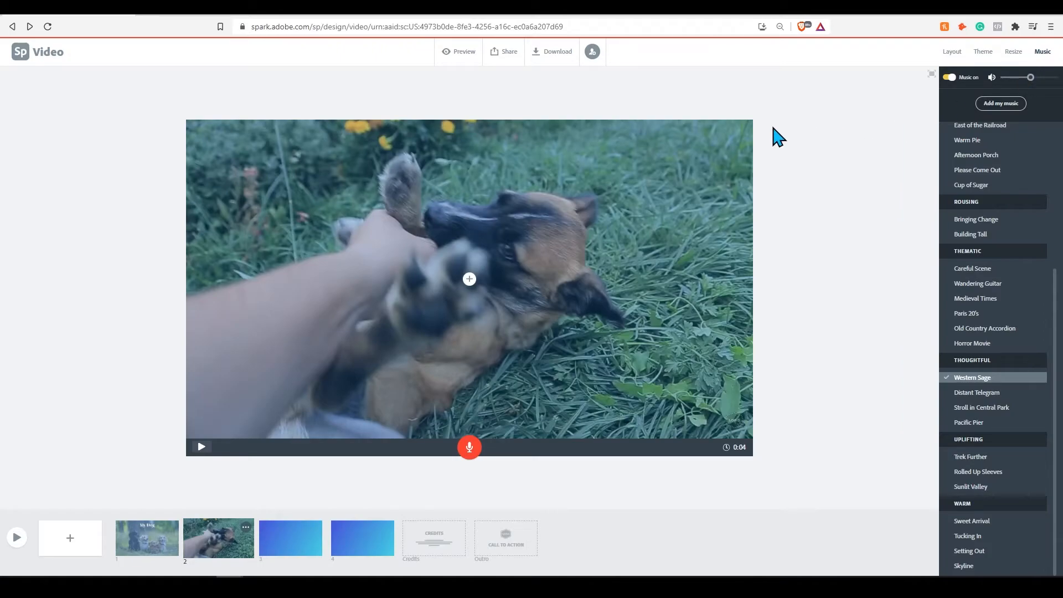
- Add the clip of the funny dog playing with a garden hose to the third slide, trimmed to its first 5.1 seconds
click(292, 539)
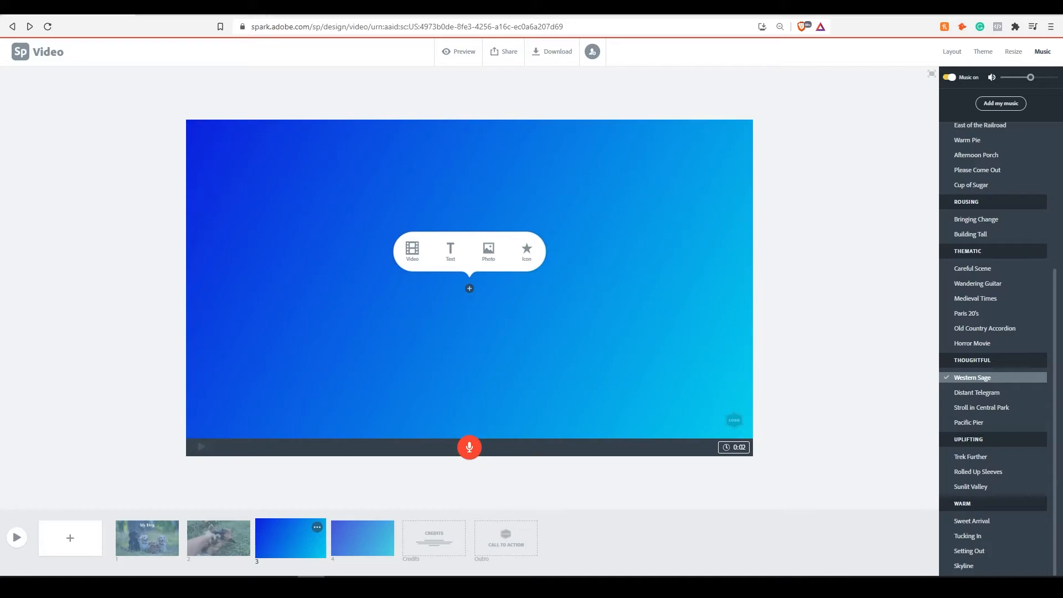
click(413, 252)
click(230, 145)
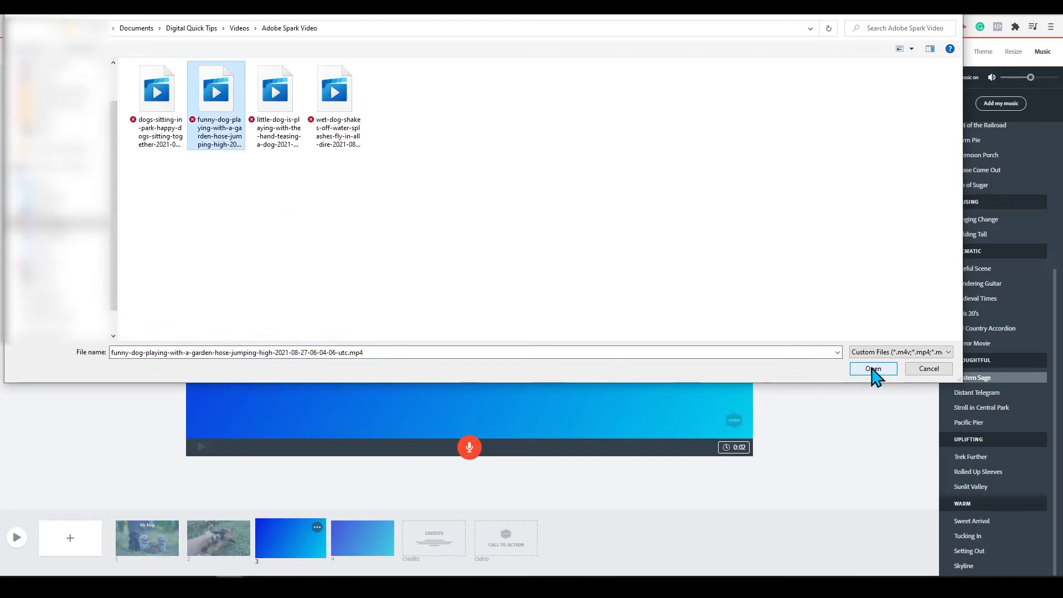
click(877, 370)
drag(312, 509, 357, 510)
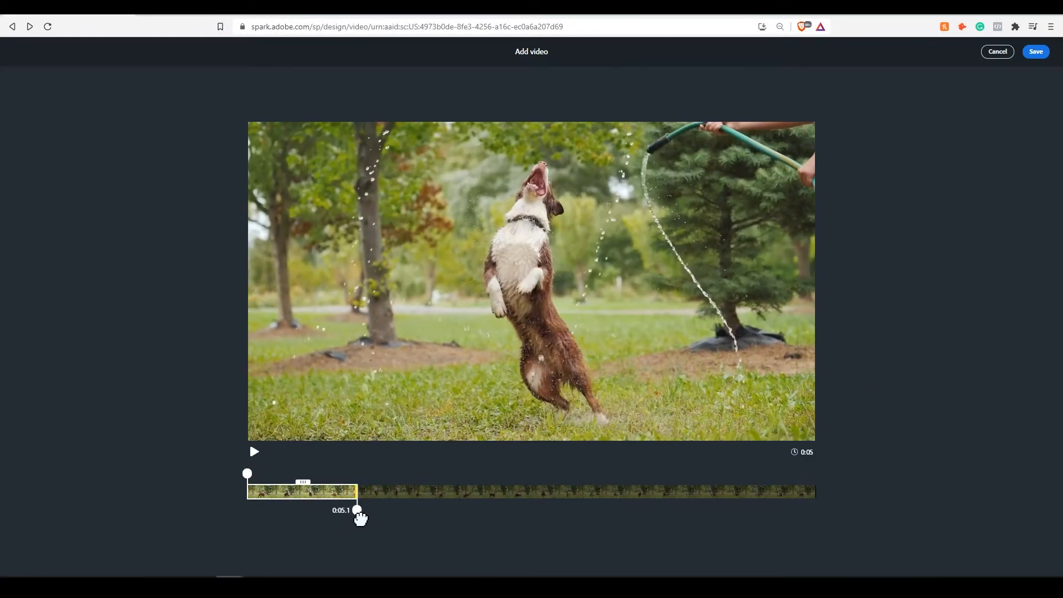
click(1039, 52)
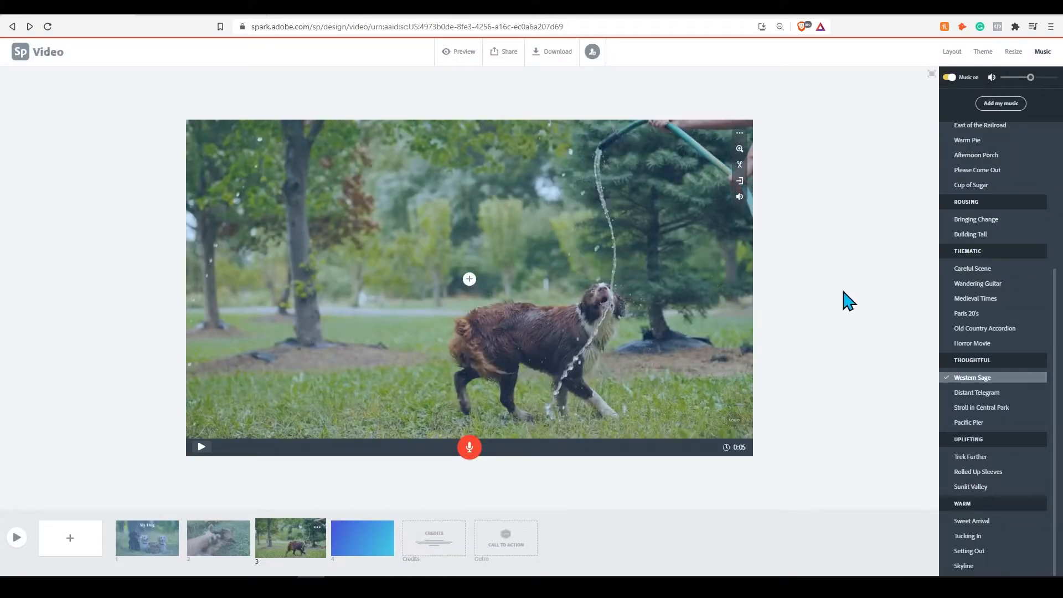
- Add the clip of the wet dog shaking off water to the fourth slide, trimmed to 5 seconds, and preview the video
click(349, 538)
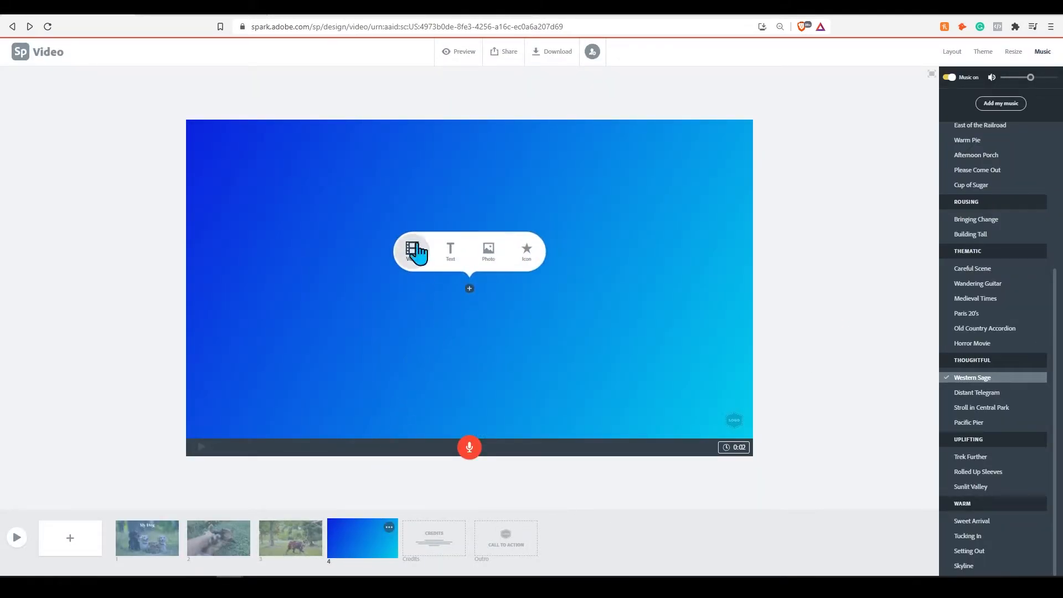
click(414, 252)
click(332, 100)
click(870, 369)
drag(382, 508, 474, 542)
click(1036, 52)
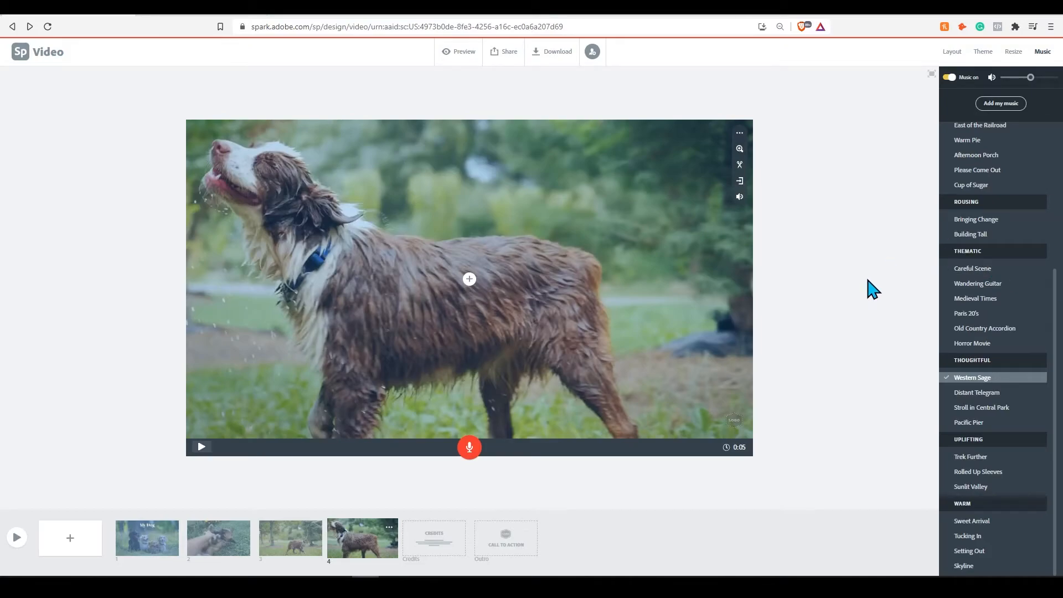
click(450, 54)
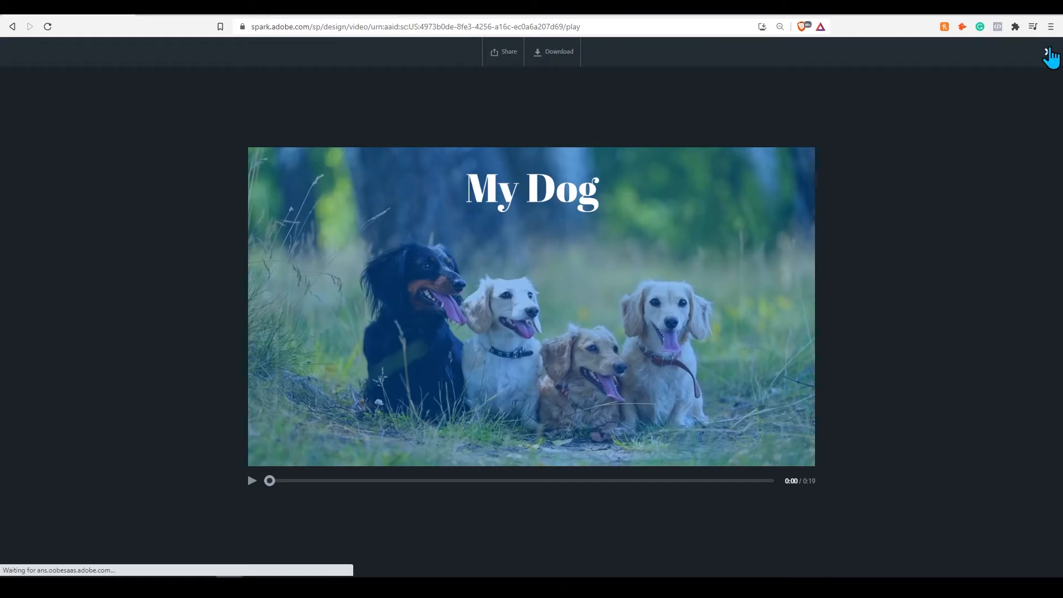
click(1048, 52)
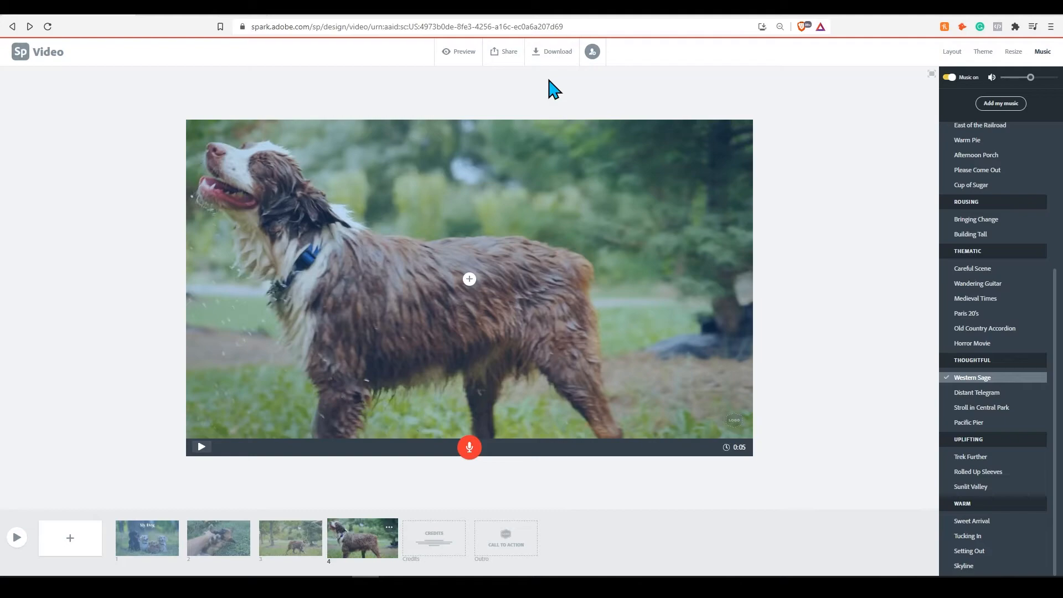
- Change the theme of the dog video to Elevate
click(983, 52)
scroll(1003, 325, up, 1)
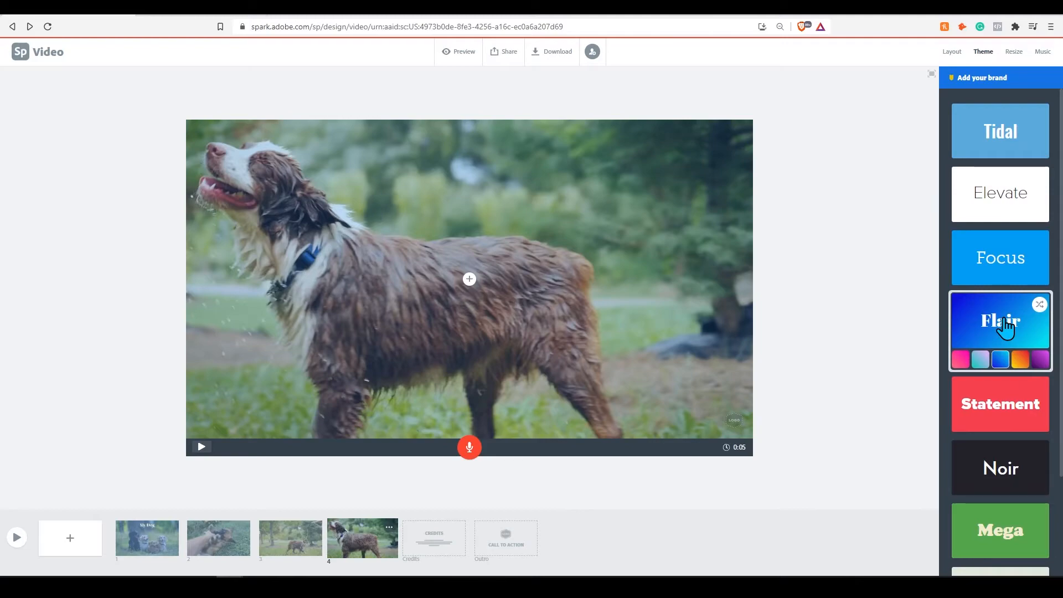
click(999, 213)
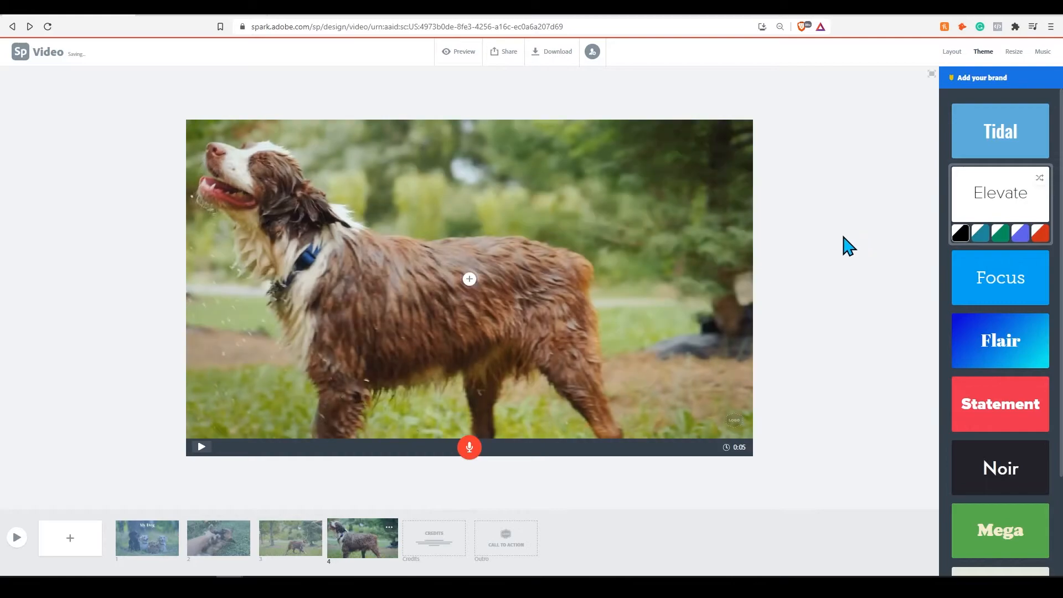
- Increase the size of the "My Dog" text on the first slide
click(147, 528)
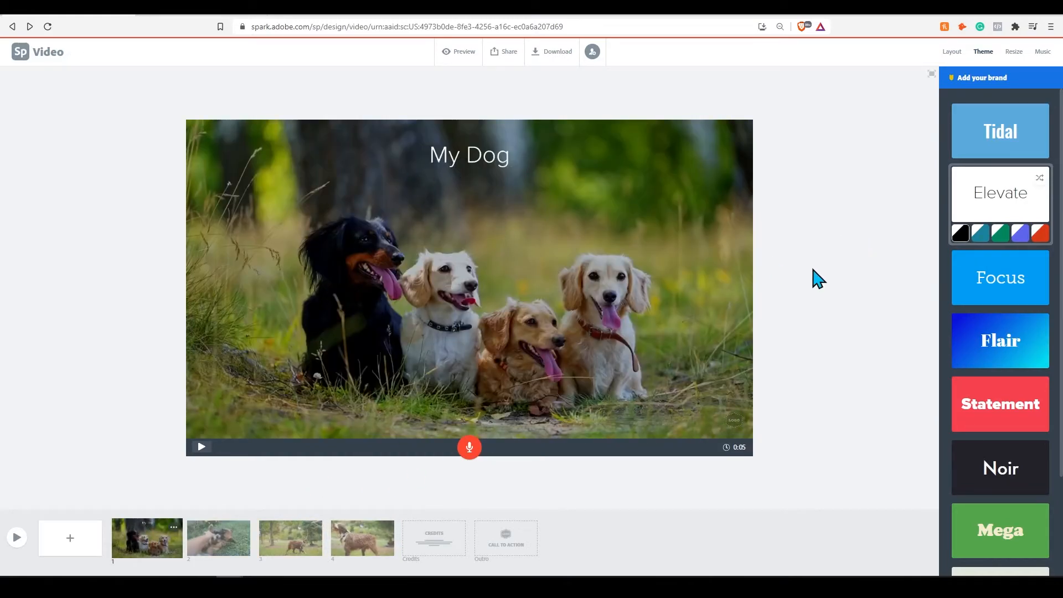
click(507, 168)
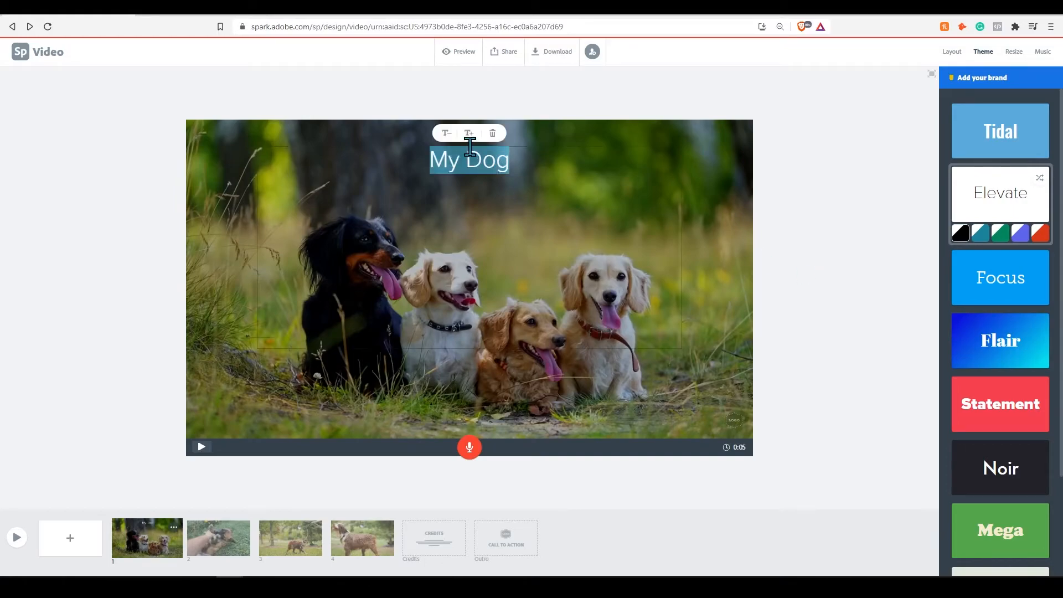
click(468, 133)
click(818, 255)
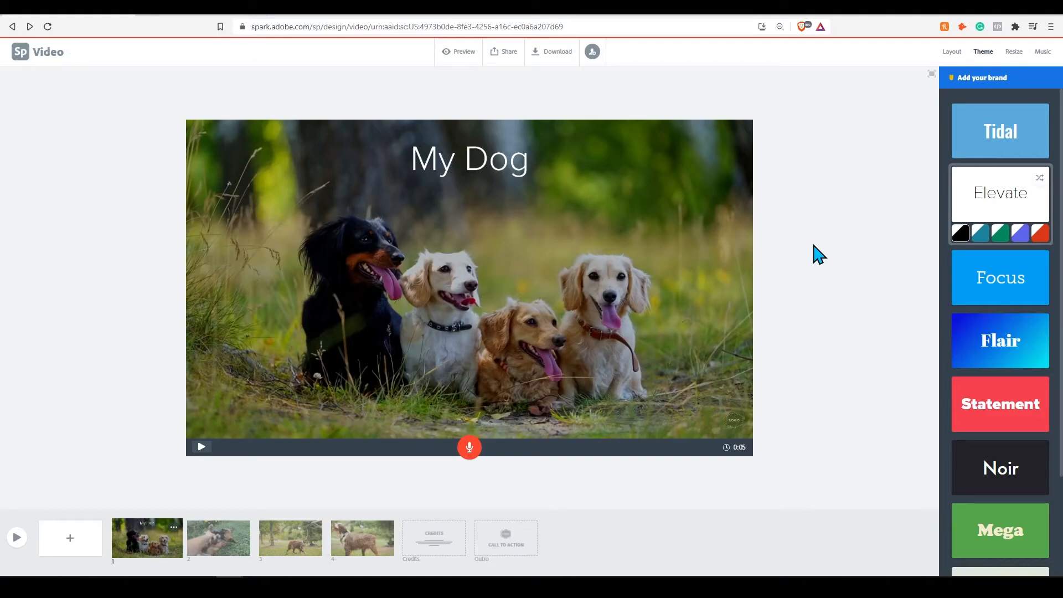
- Examine the video's download, sharing and collaborator invitation options, cancelling the download and closing the invitation without inviting anyone
click(557, 53)
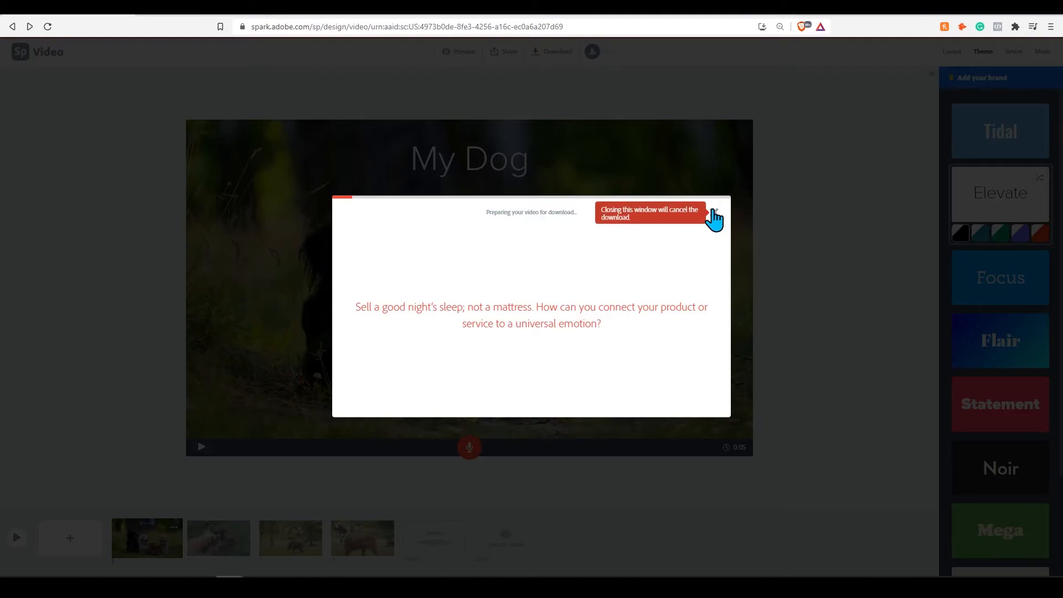
click(713, 212)
click(503, 53)
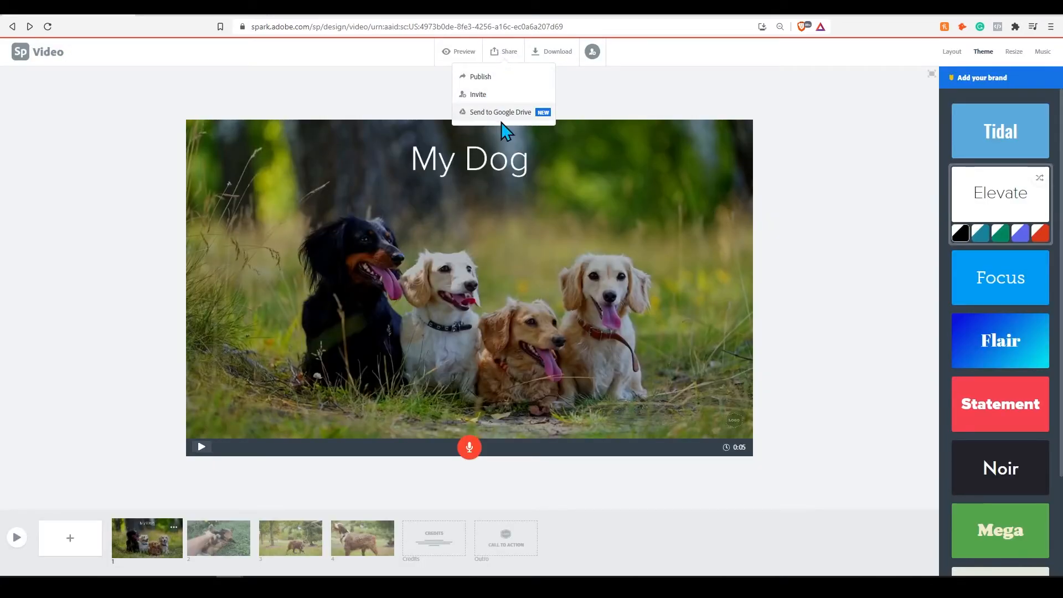
click(588, 86)
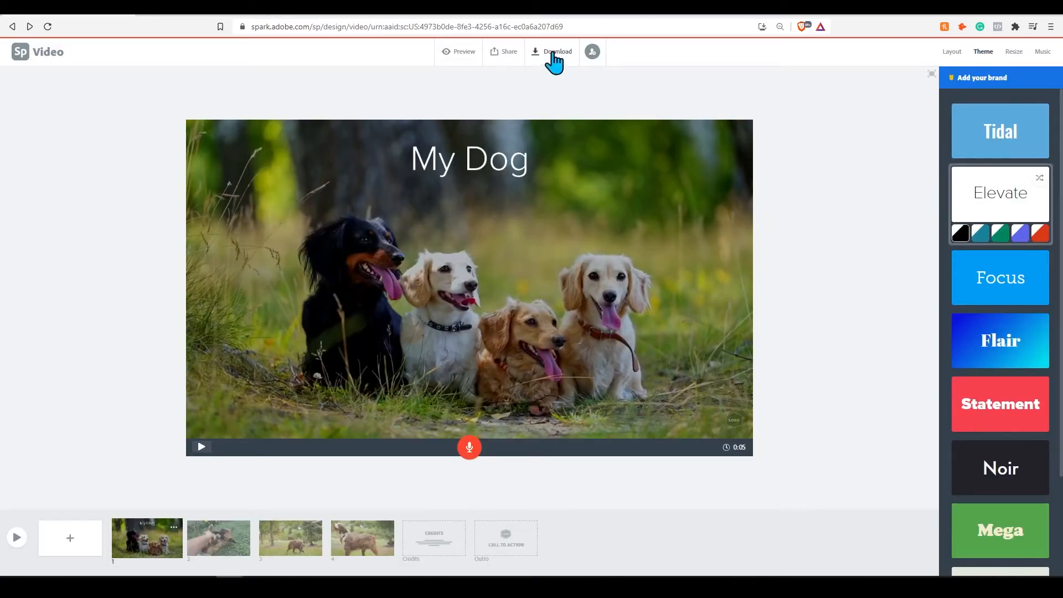
click(592, 53)
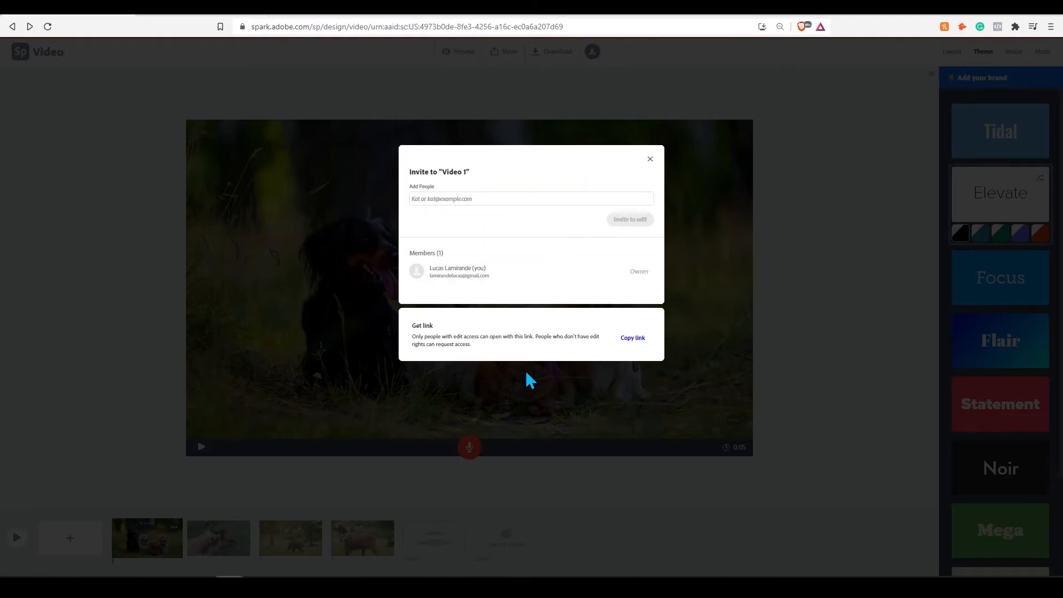
click(650, 161)
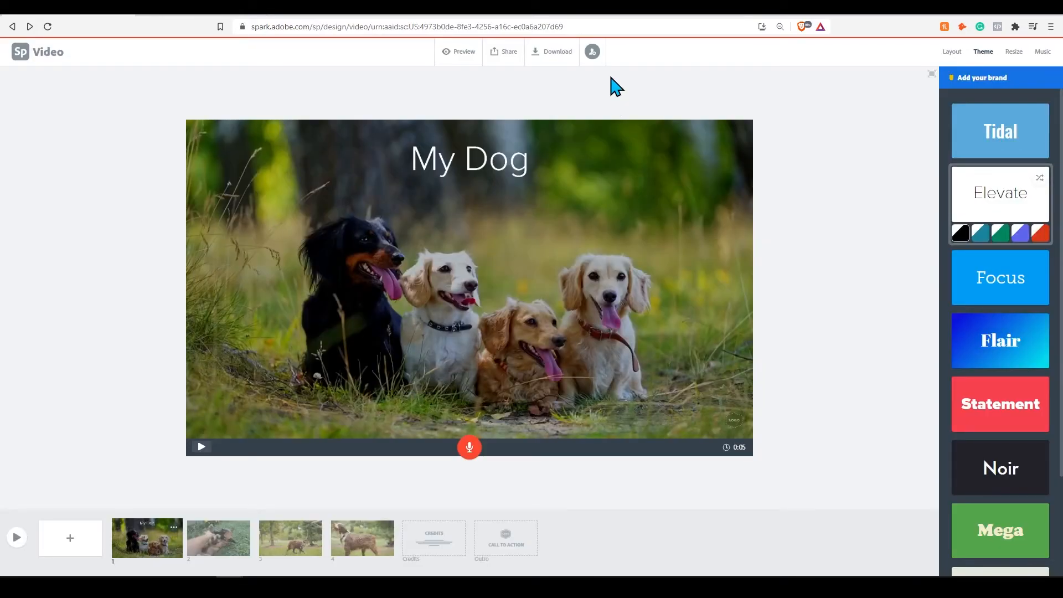
- Leave the video project for the home page and create a new web page project
click(20, 54)
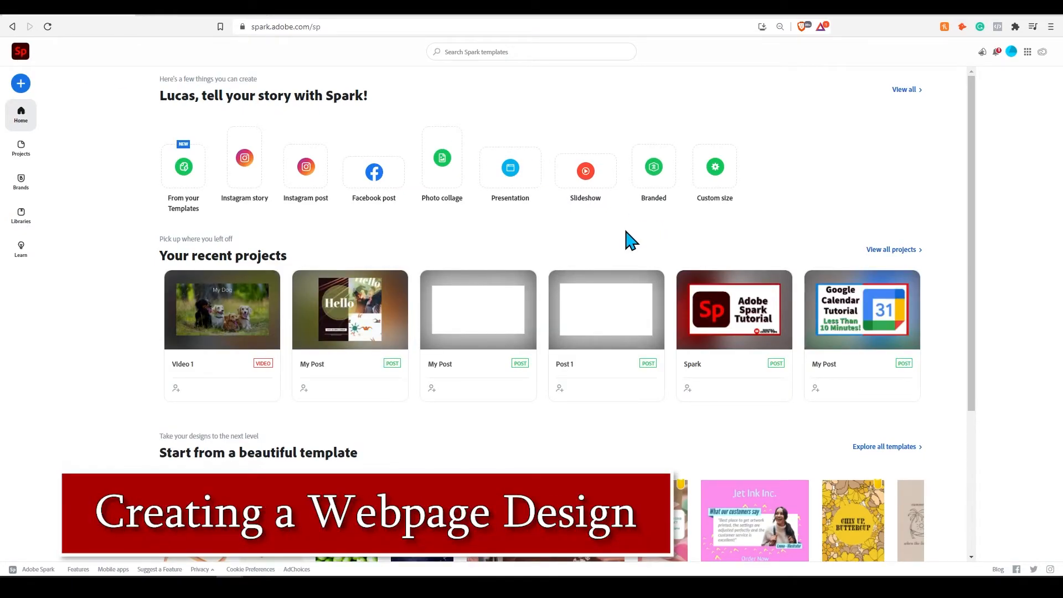
click(21, 83)
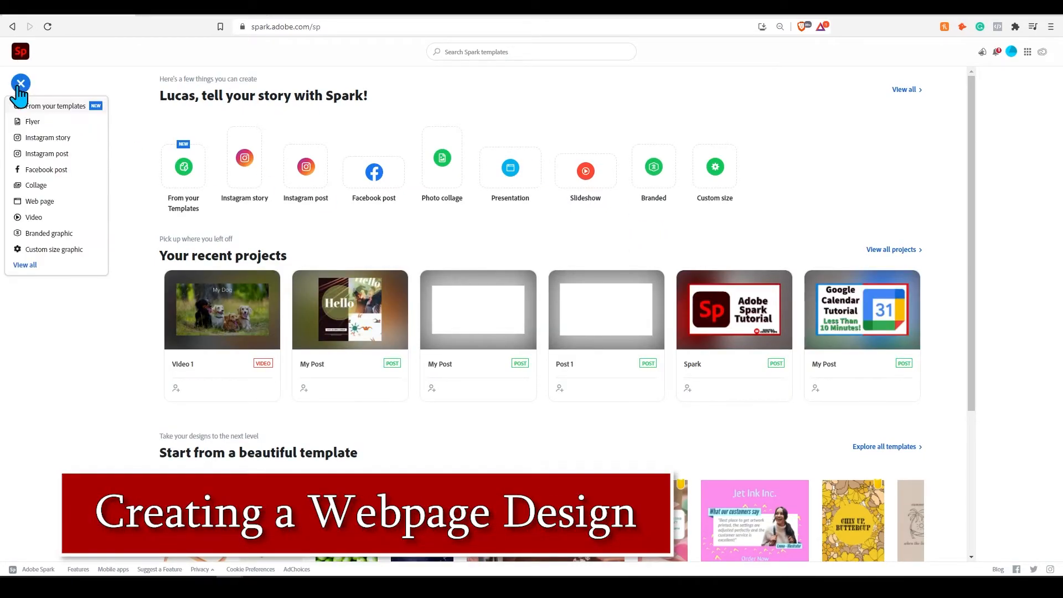
click(42, 203)
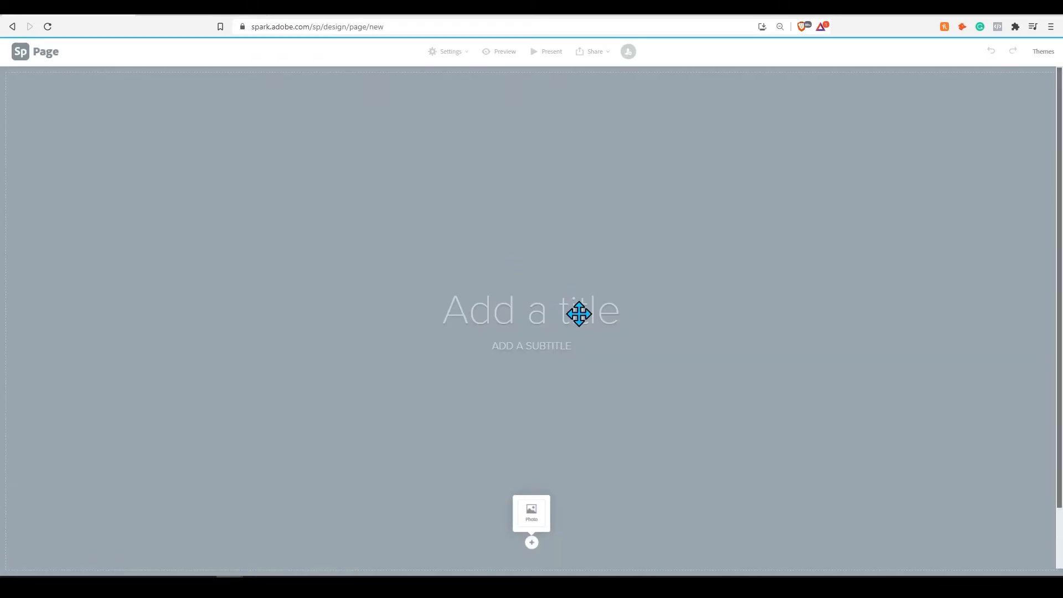
click(579, 314)
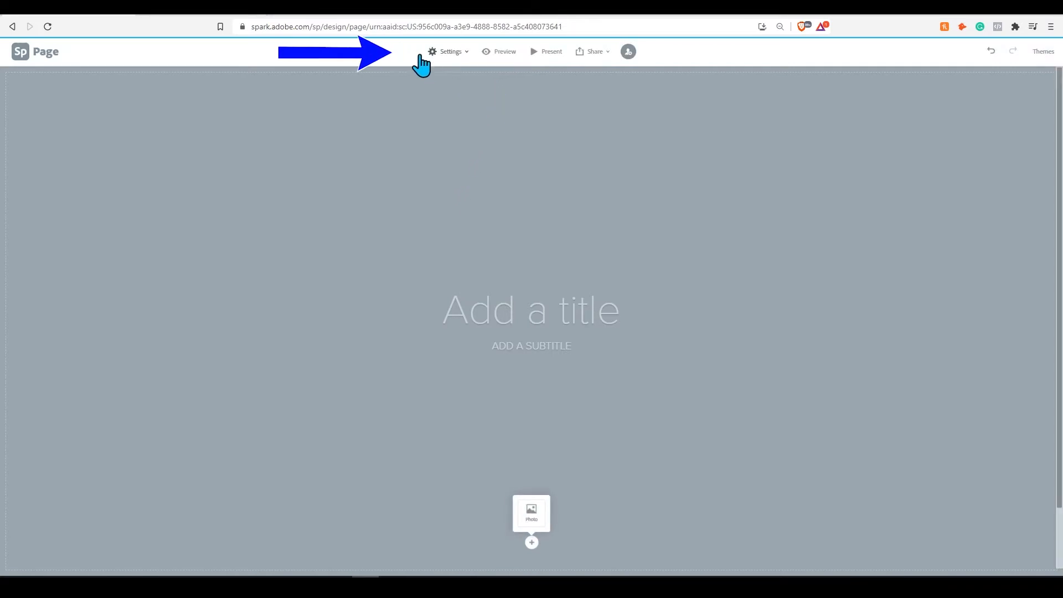
- Examine the page's project settings for the header and footer and the Google Analytics tracking ID, declining the branding offer
click(467, 52)
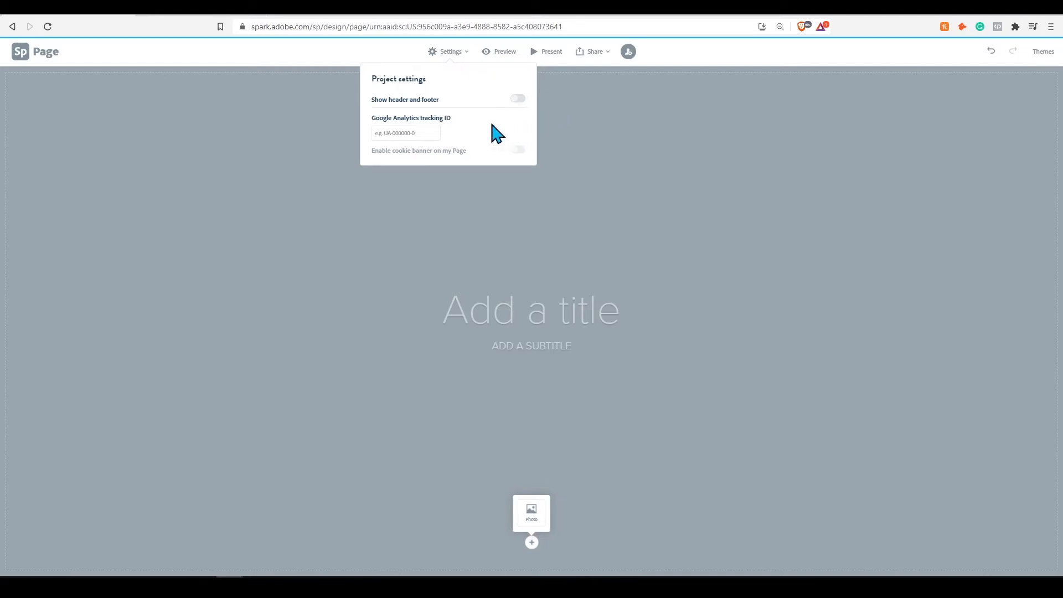
click(411, 134)
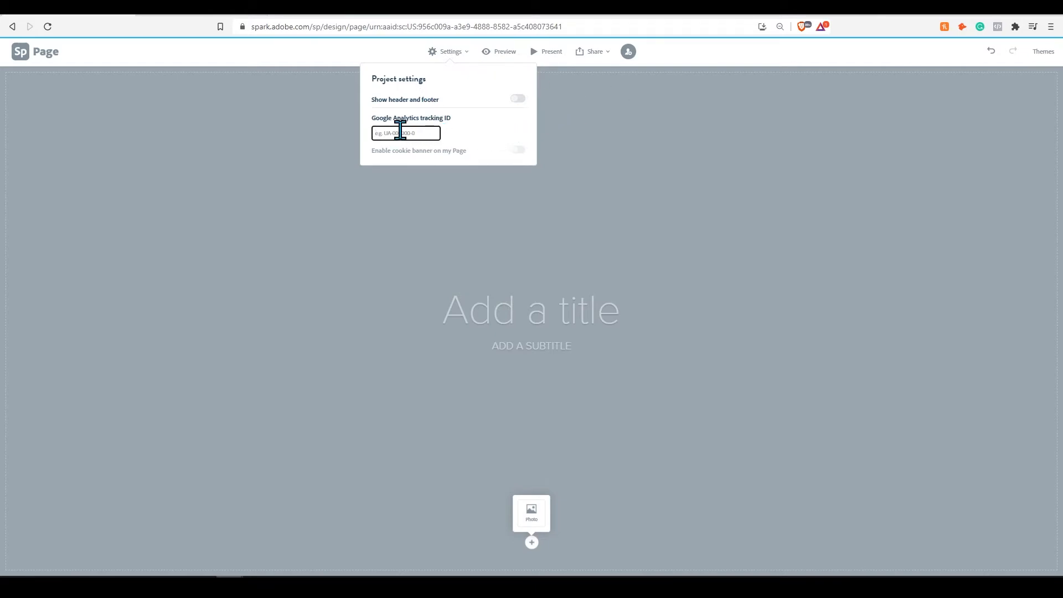
click(518, 99)
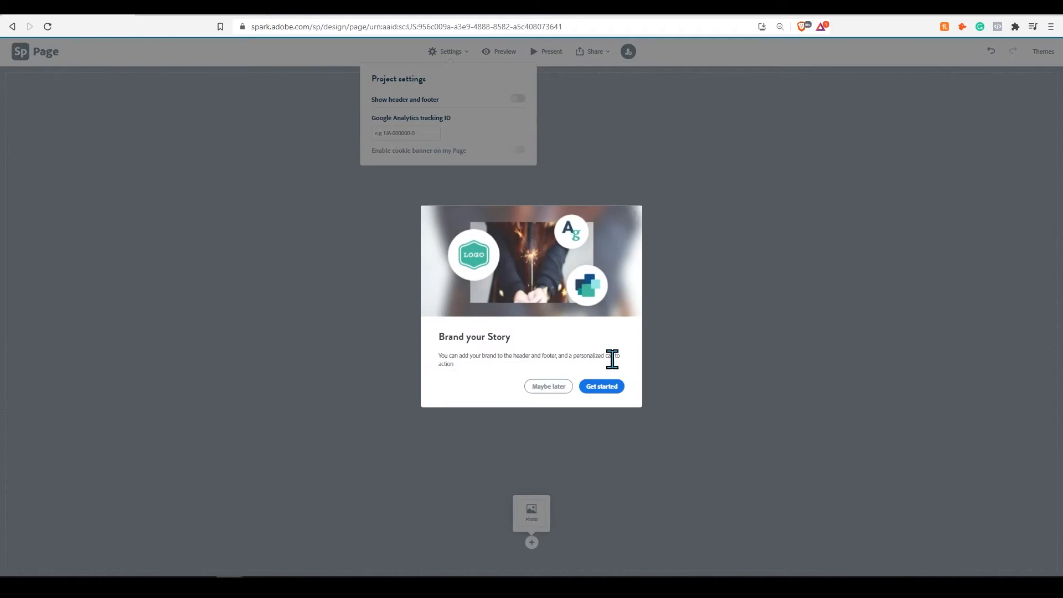
click(550, 386)
click(541, 143)
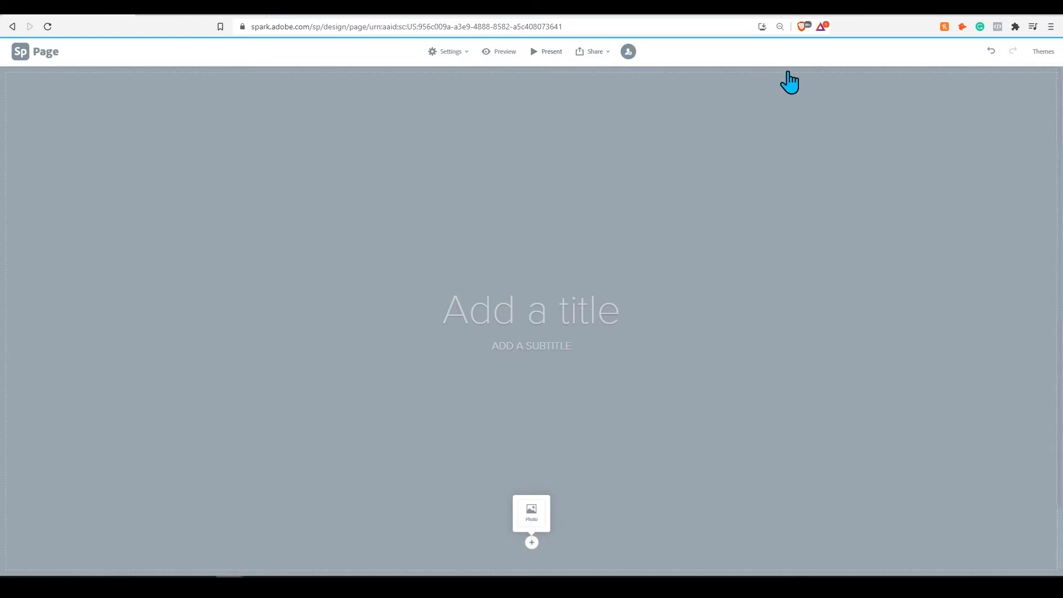
- Apply the Trek theme to the page and add the title "DOG'S RULE" with the subtitle "I don't think anyone disagrees"
click(1036, 53)
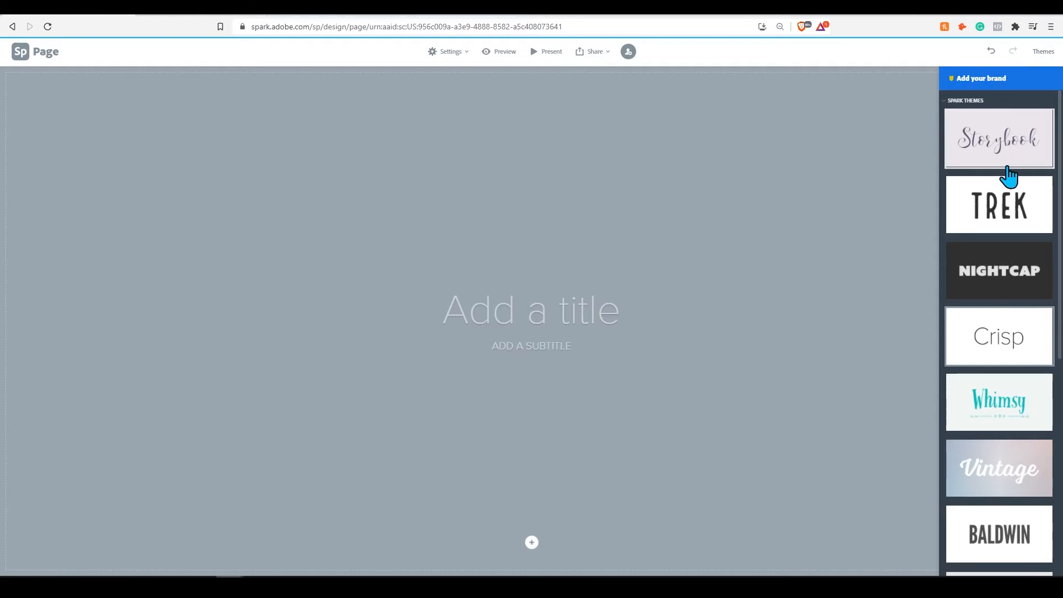
click(1007, 191)
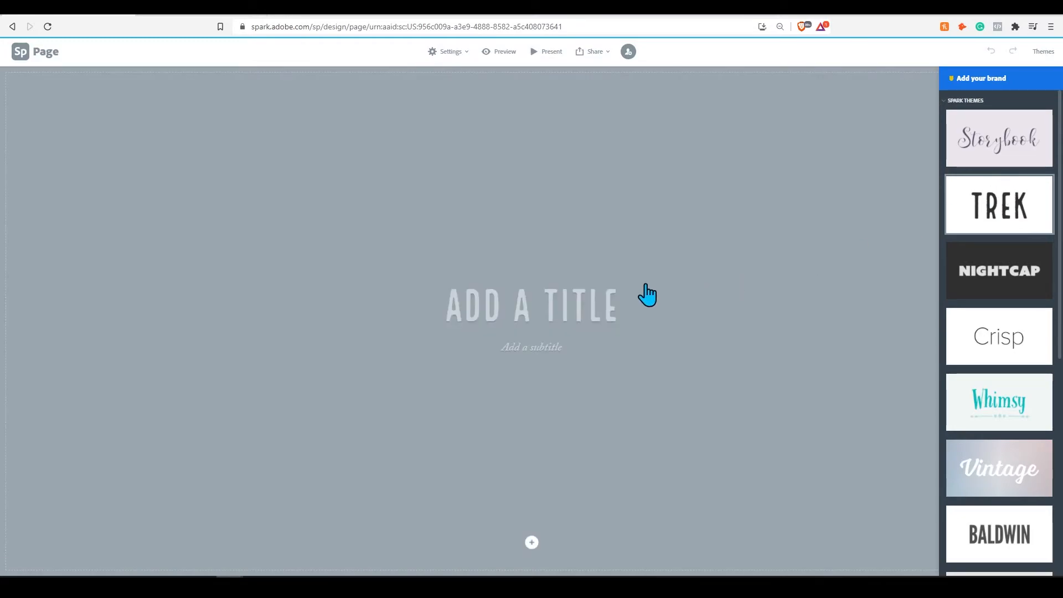
click(605, 308)
text(DOG'S RULE)
click(543, 356)
text(I don't think anyone disagrees)
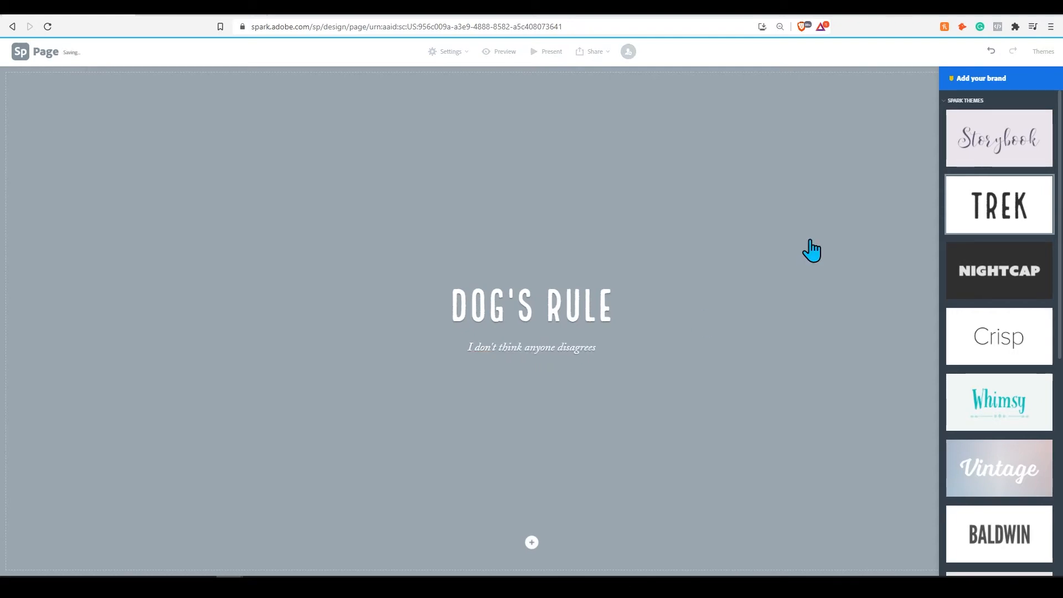
click(811, 250)
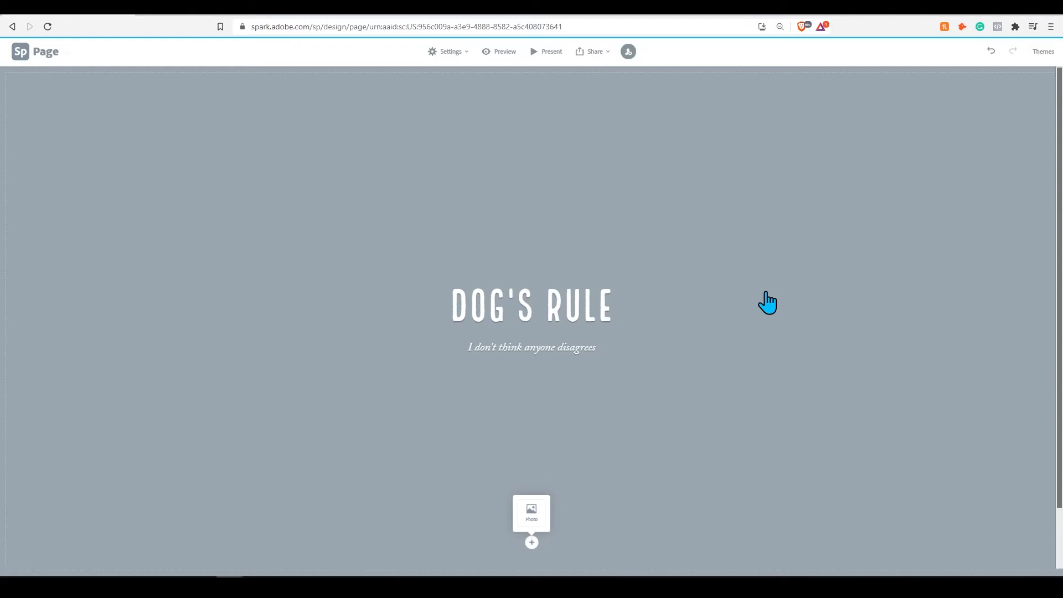
click(539, 514)
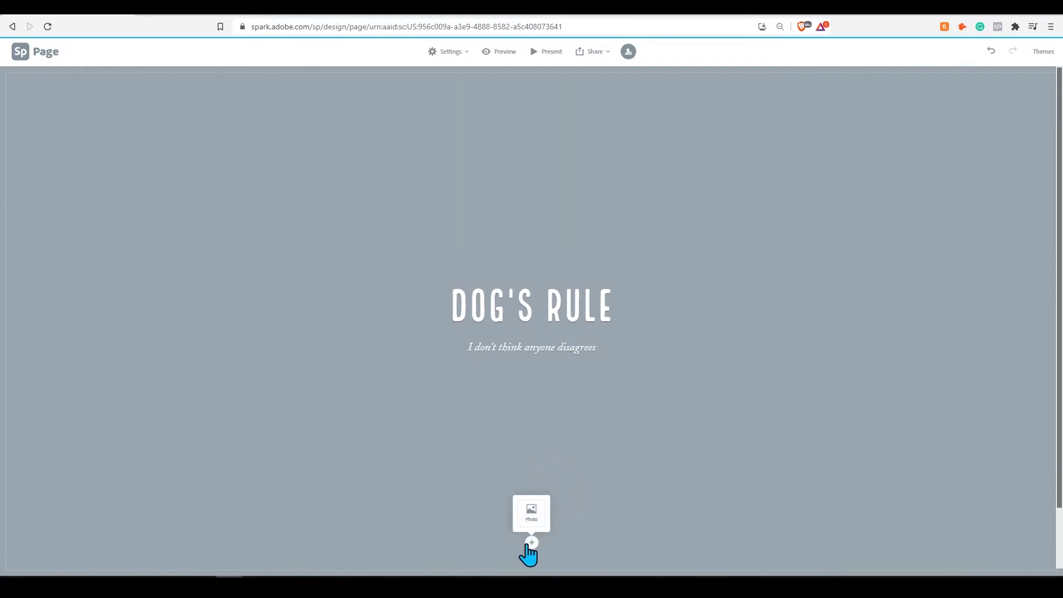
click(531, 515)
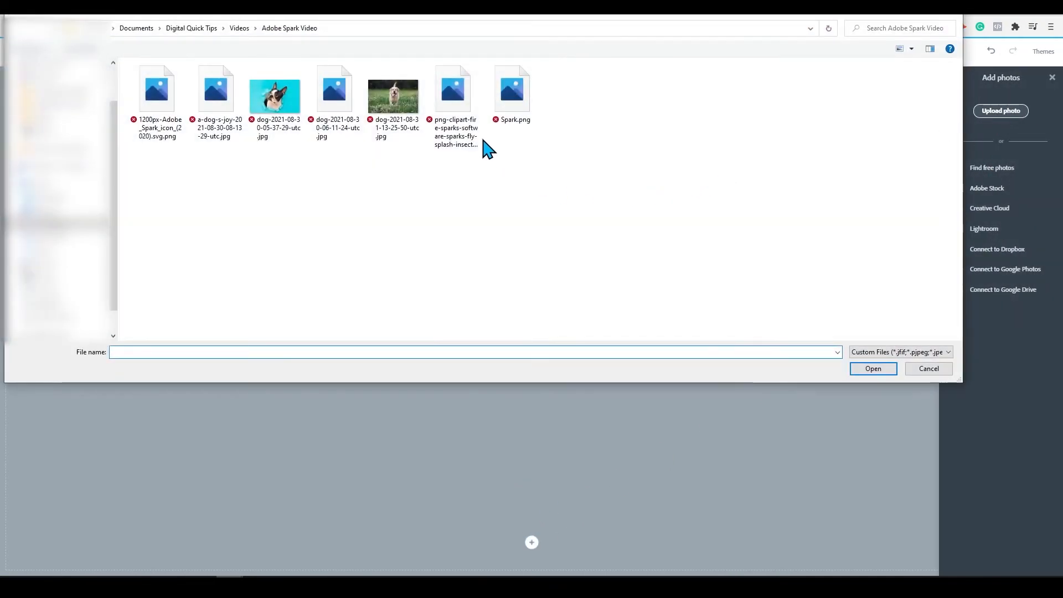
click(388, 97)
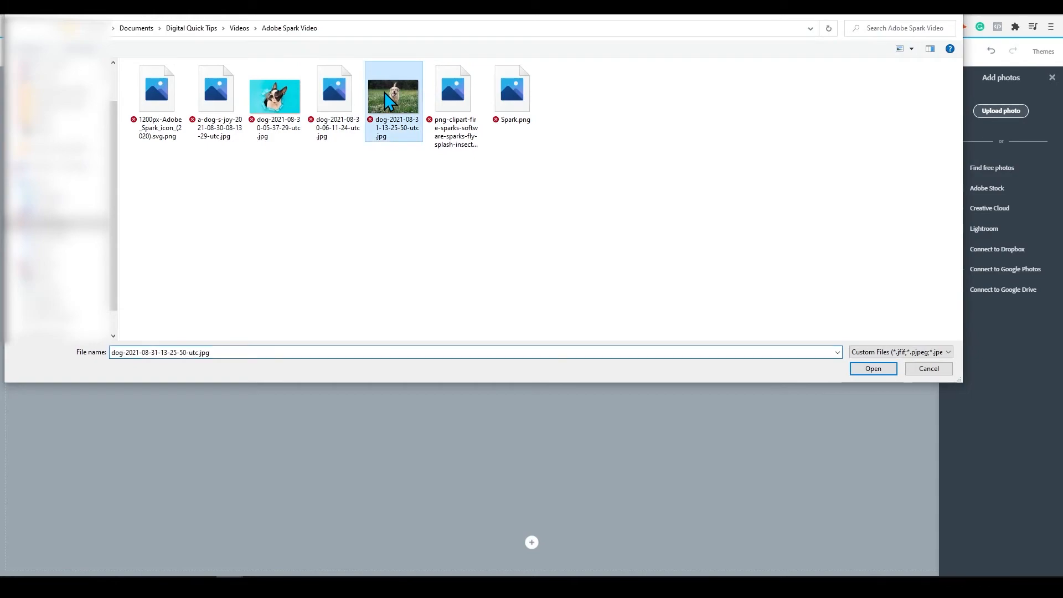
click(867, 370)
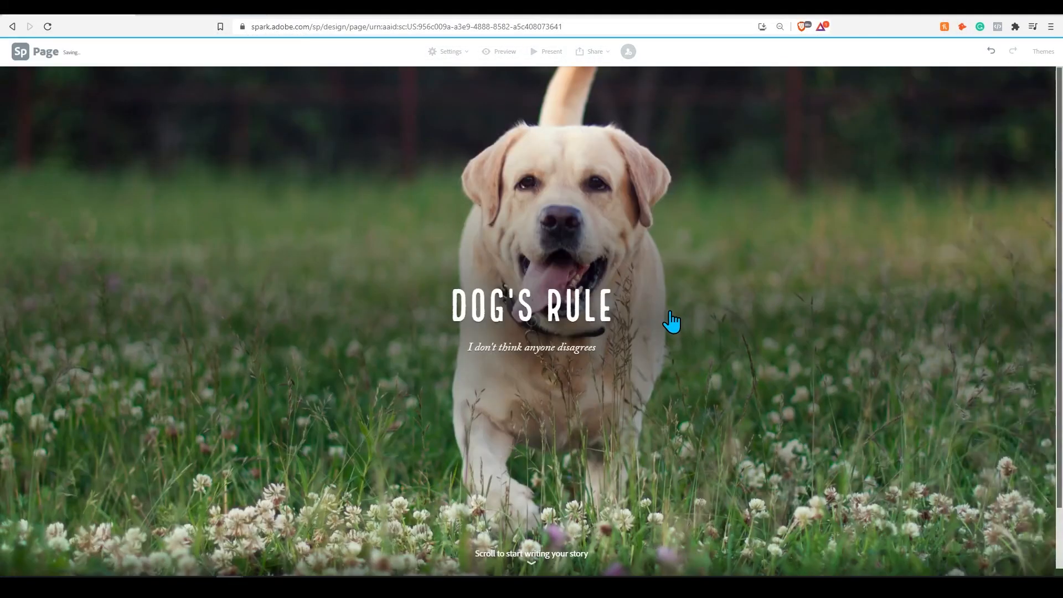
- Add a split layout below the title section and fill its image half with the brown-and-white spaniel from a free photo search for "dog"
scroll(671, 322, down, 2)
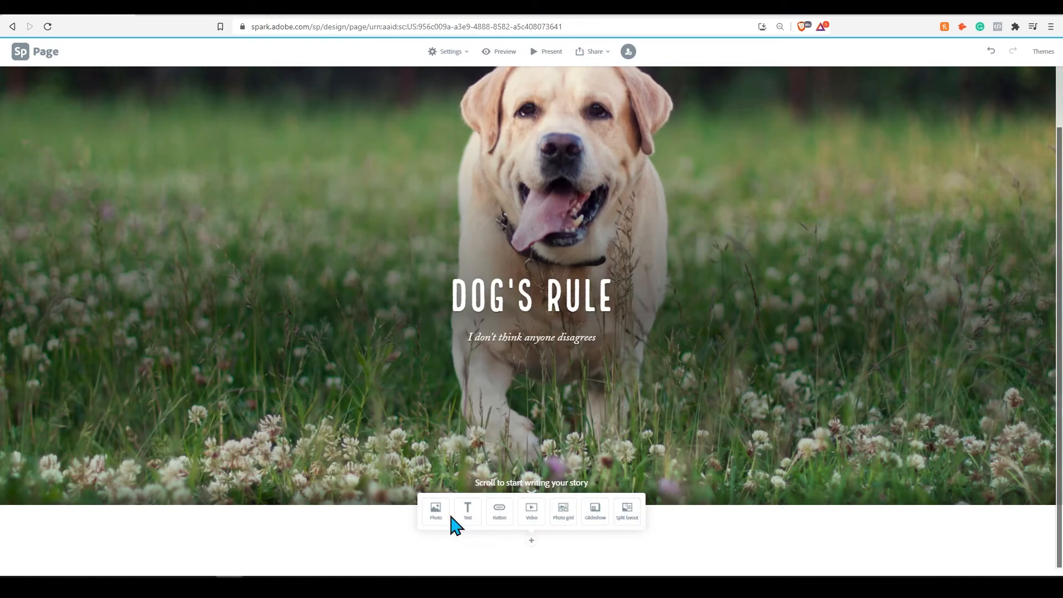
click(625, 516)
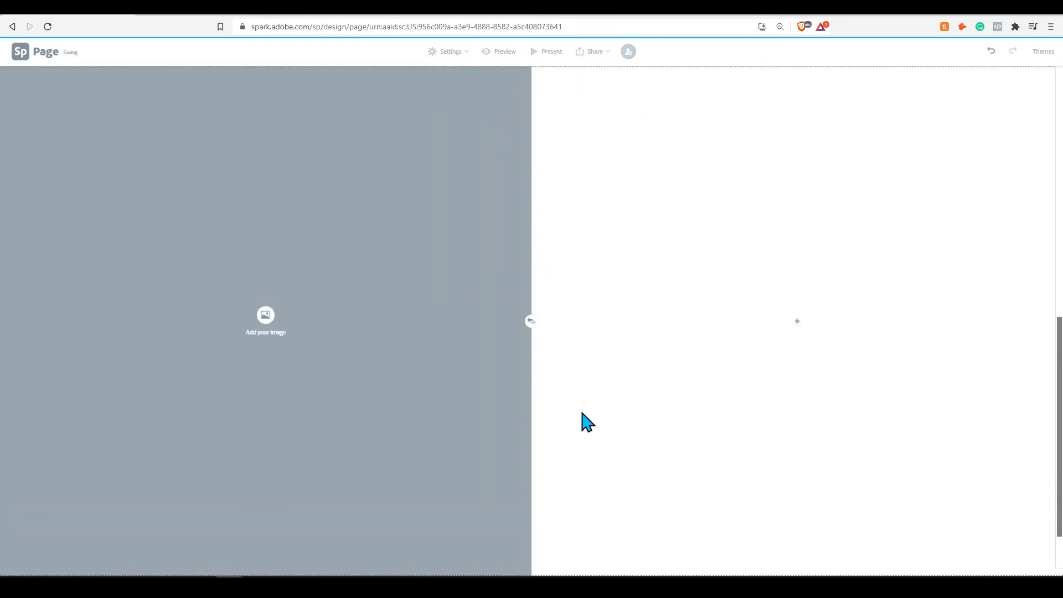
click(271, 320)
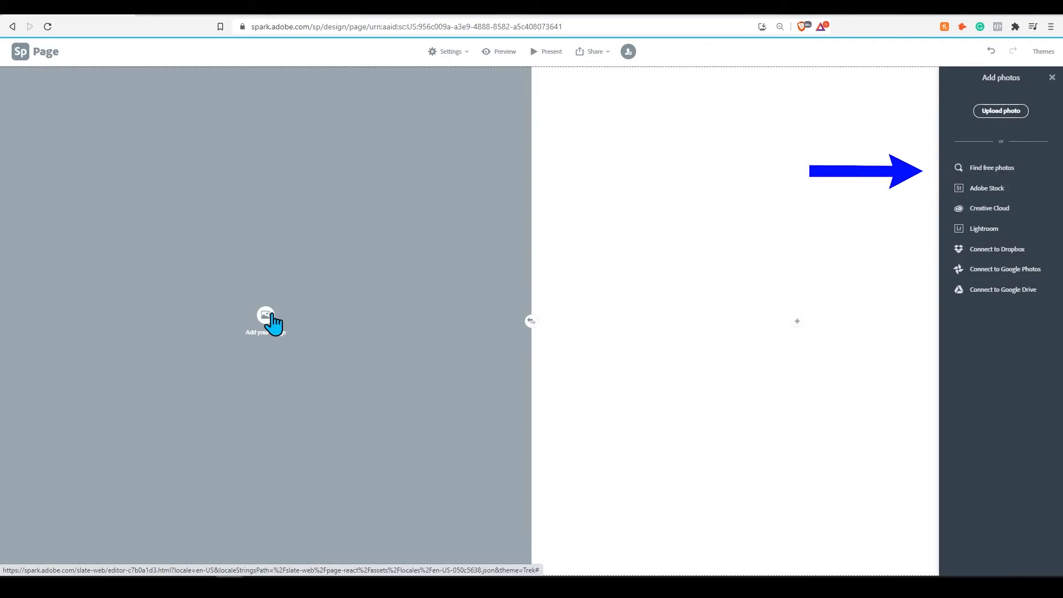
click(978, 175)
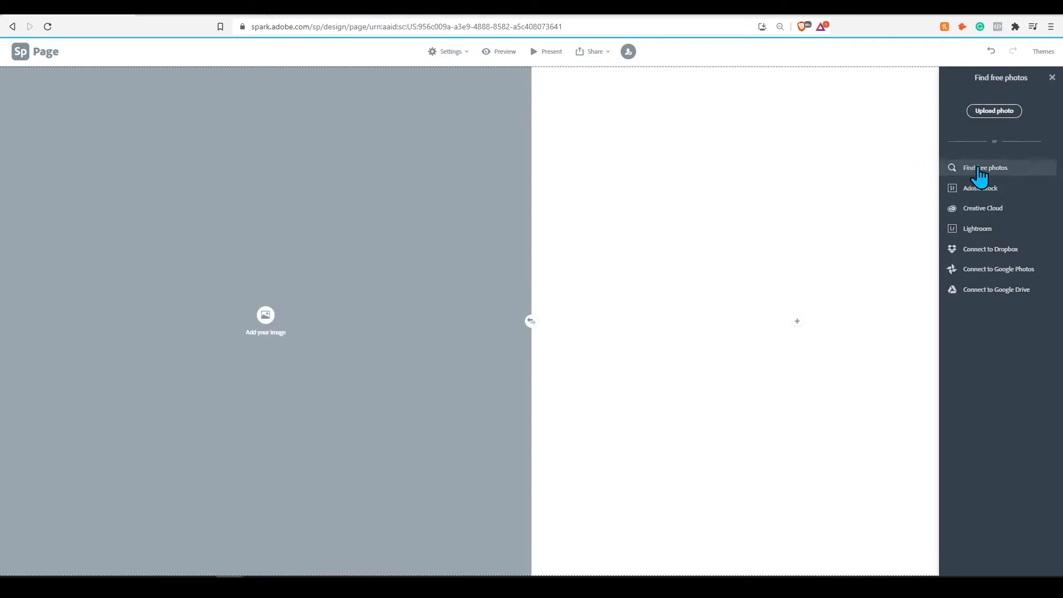
text(dog)
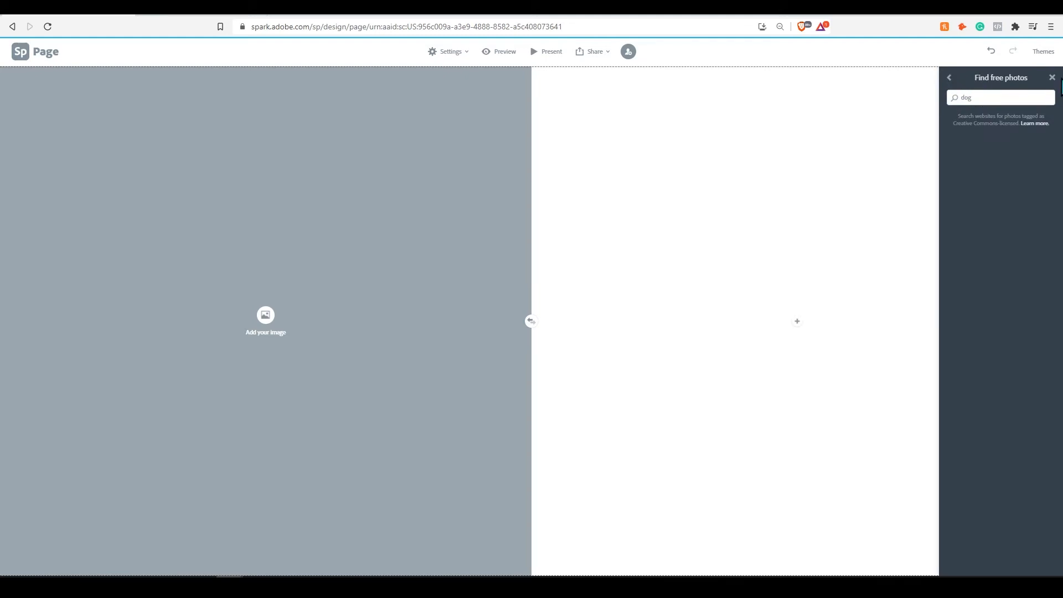
key(Return)
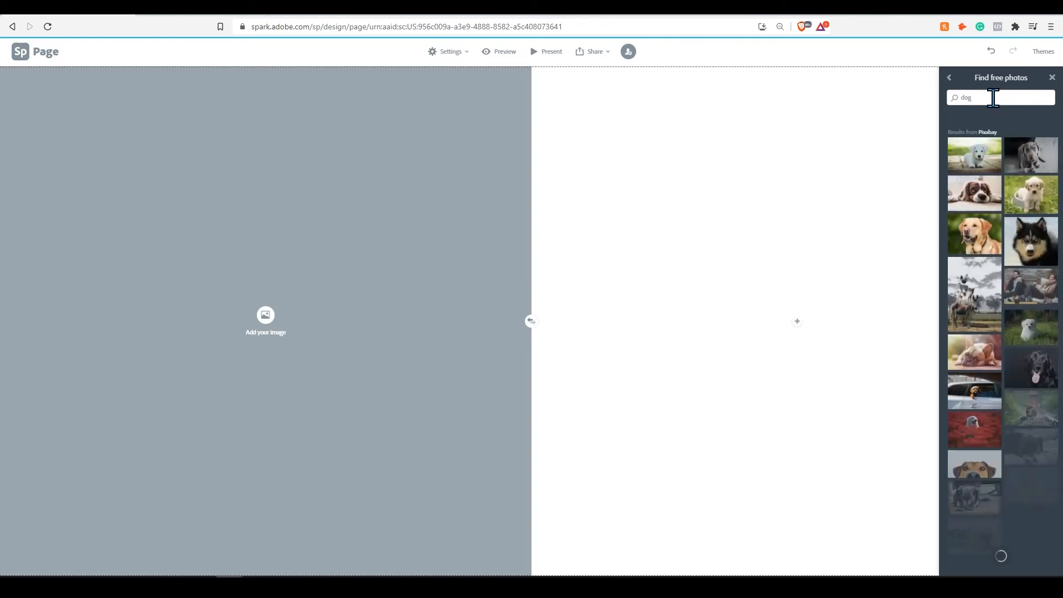
click(989, 197)
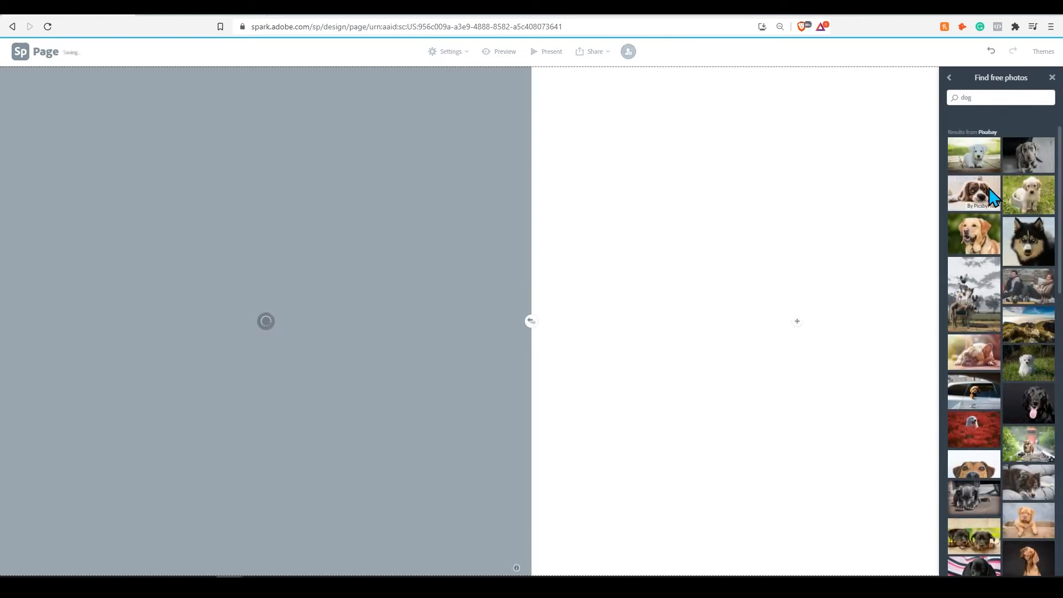
- Add the text "Example Text" to the empty half of the split layout
click(797, 322)
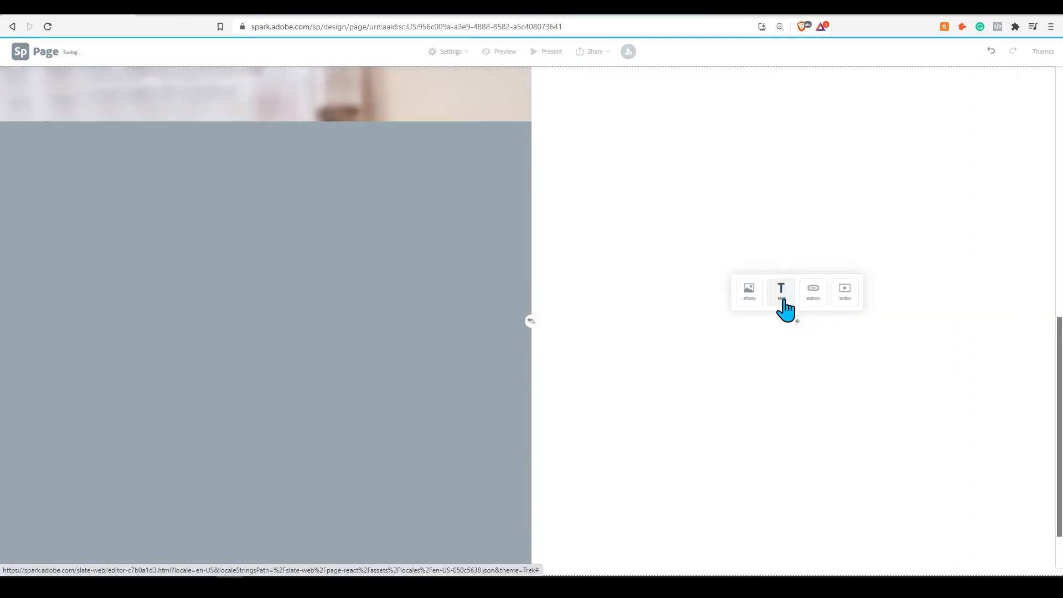
click(781, 294)
text(Ex)
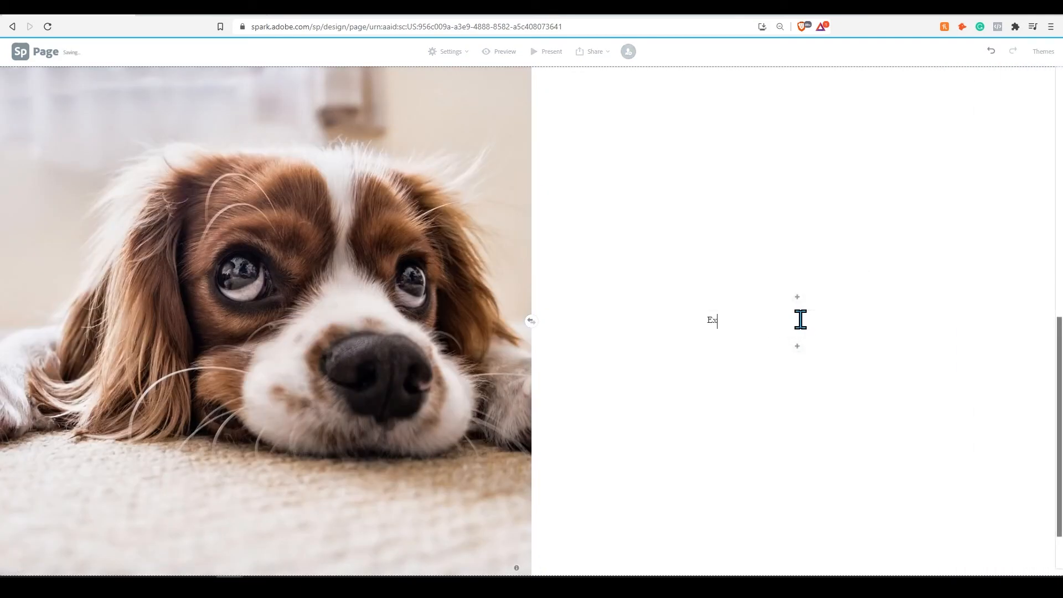
text(ample Tesxt)
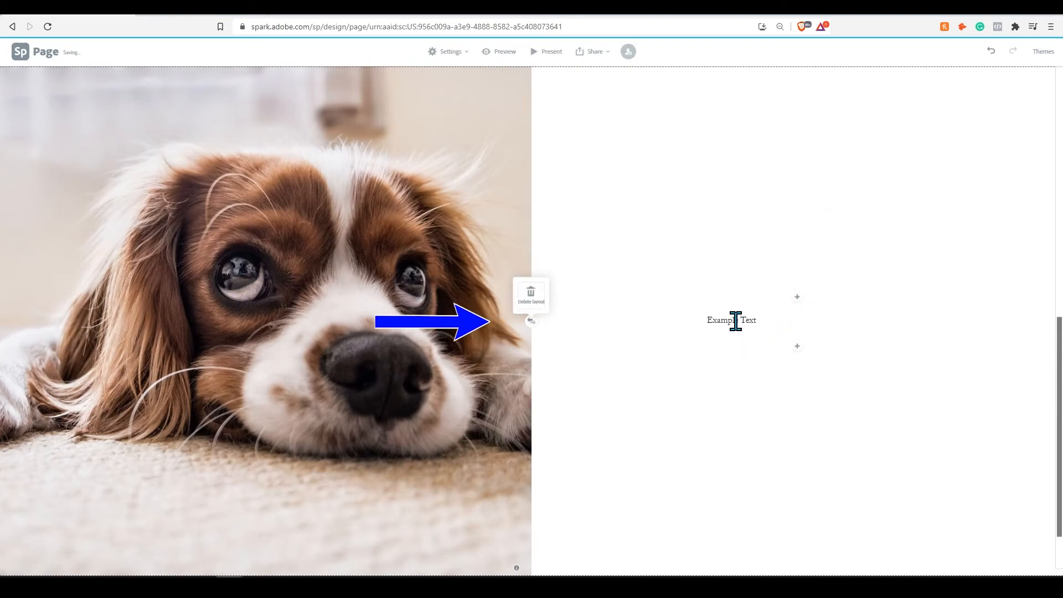
- Try swapping the image and text sides of the split layout, ending with the original arrangement
click(530, 321)
click(531, 321)
click(530, 322)
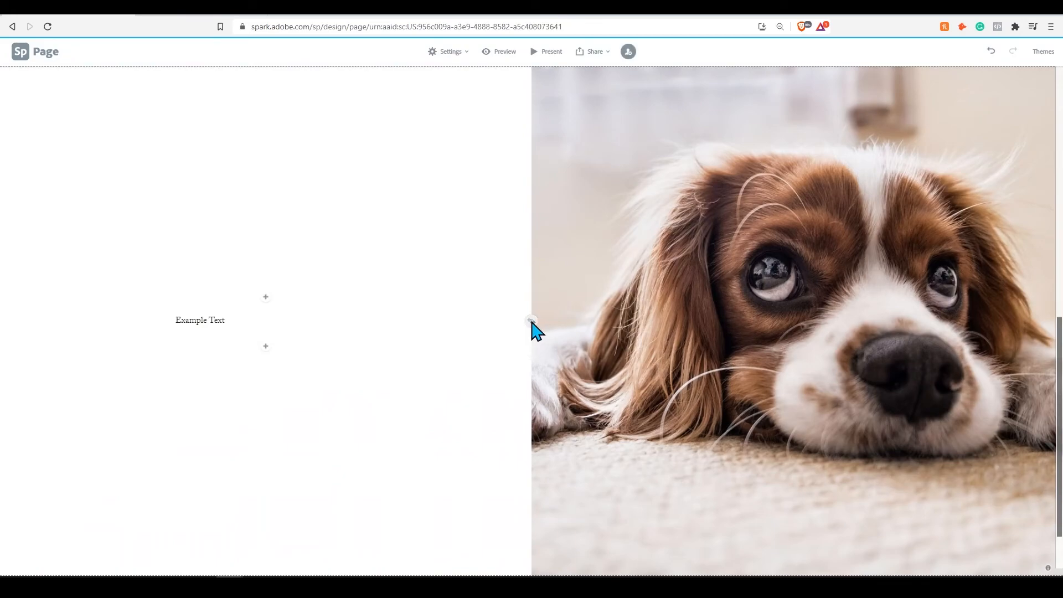
click(531, 321)
scroll(533, 329, down, 2)
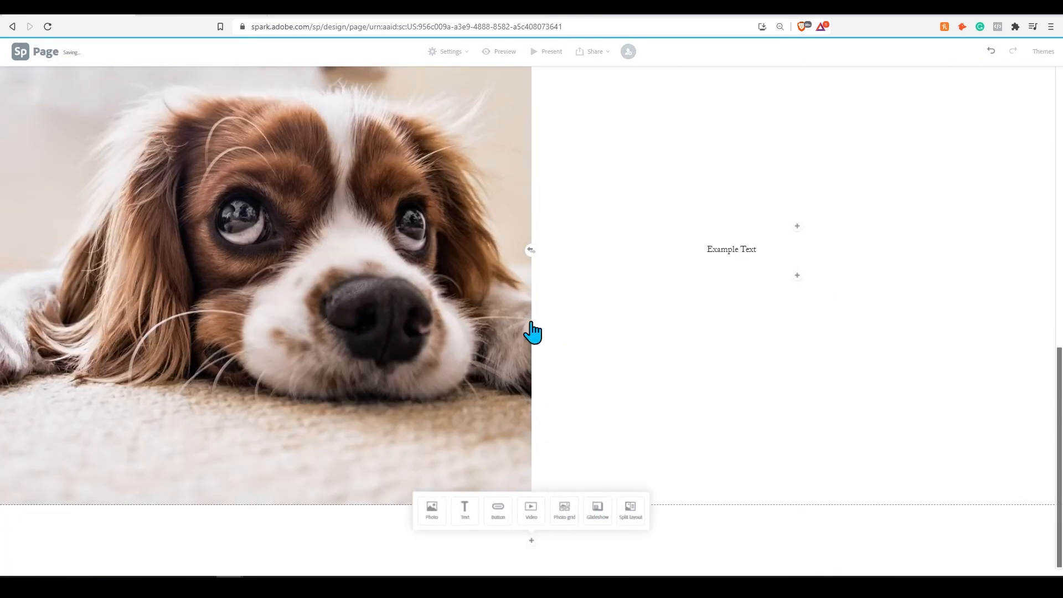
click(499, 514)
text(Click here for more dog pics)
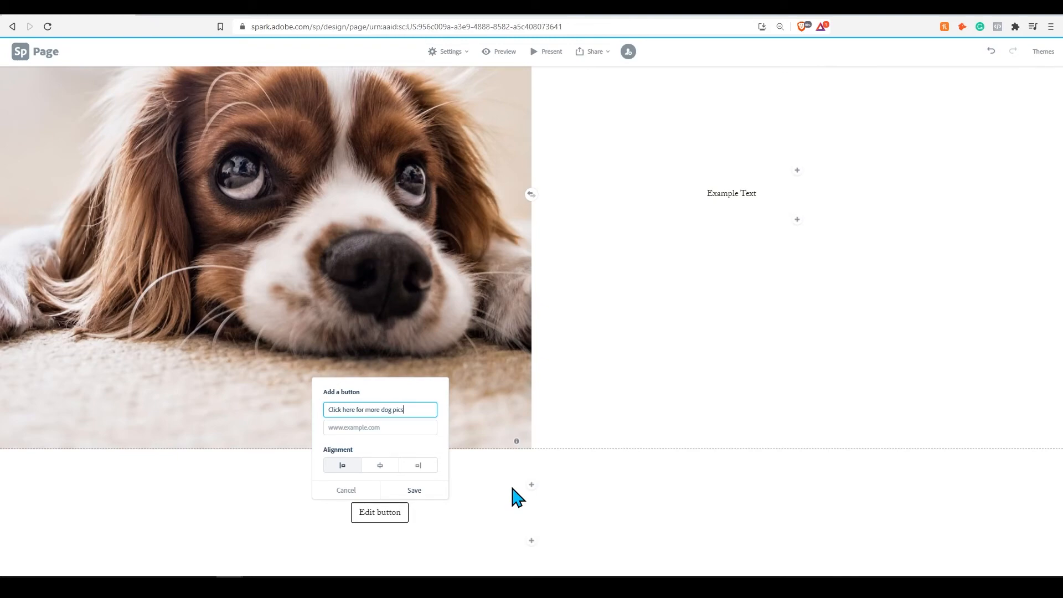
click(358, 427)
text(www.google.com)
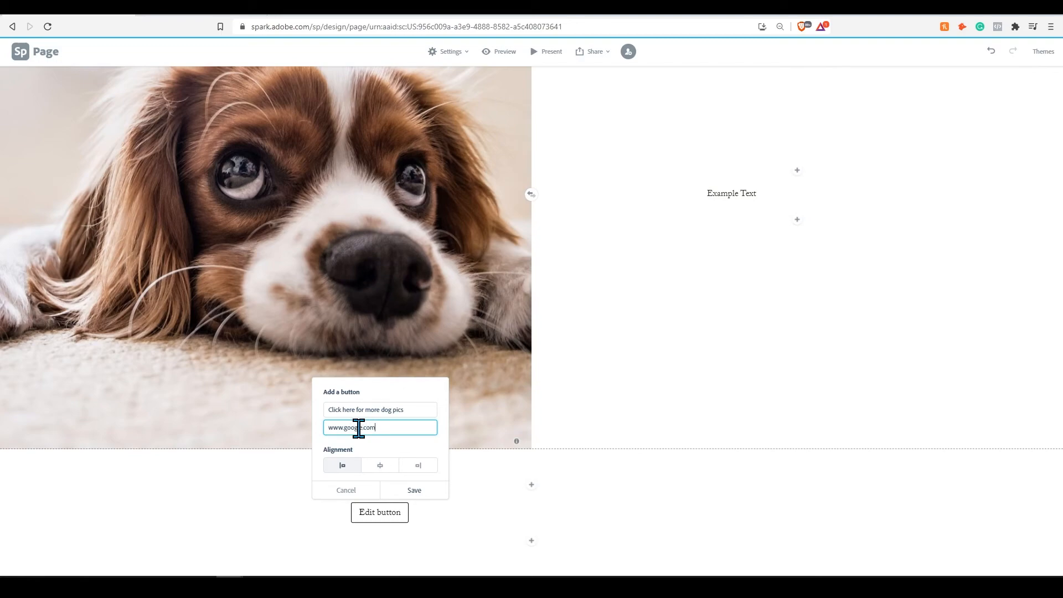
click(379, 466)
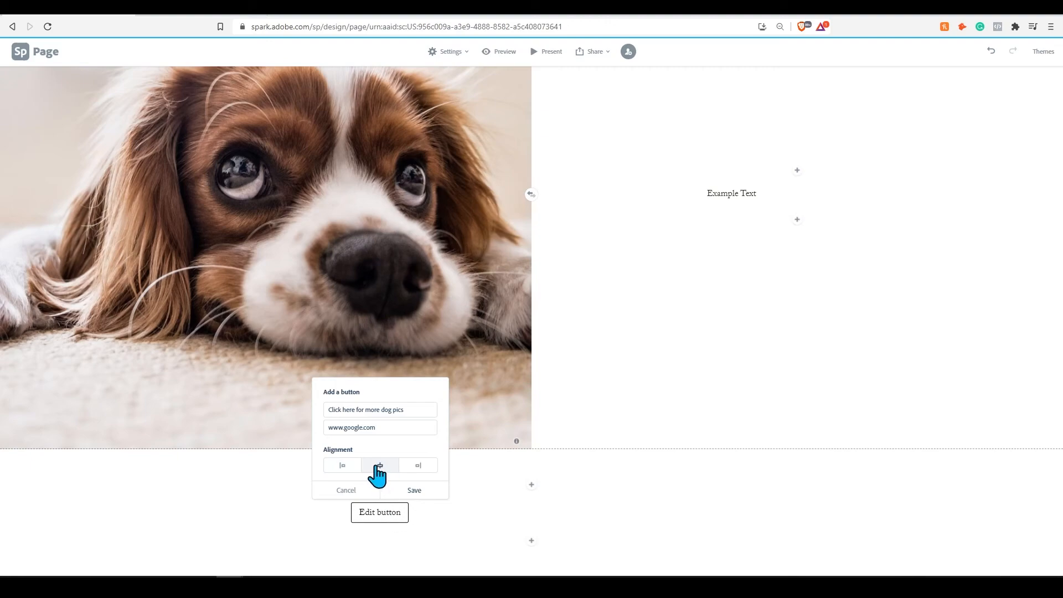
click(419, 492)
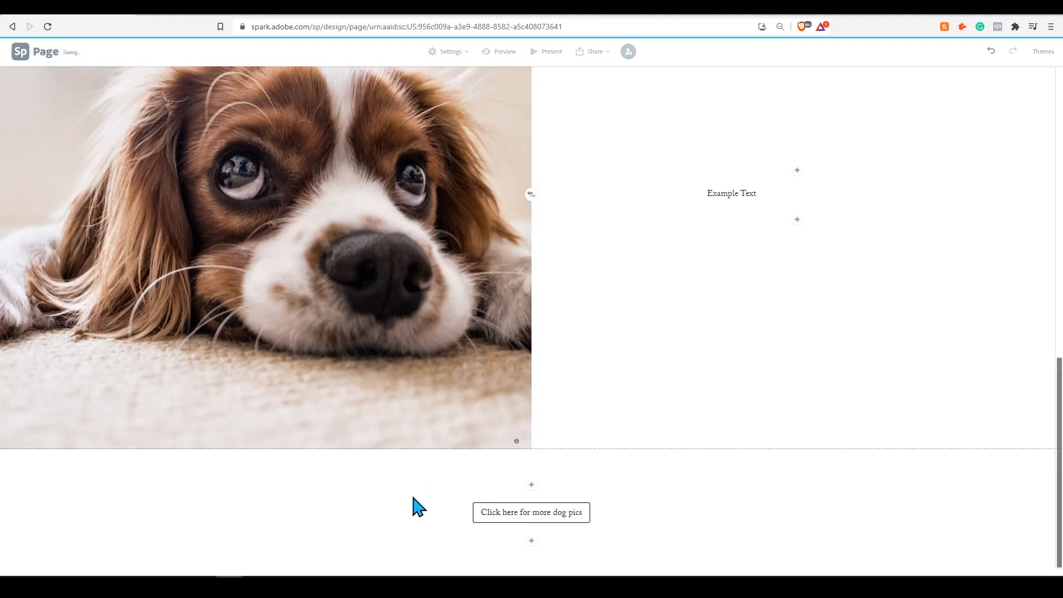
- Add a photo grid below the button with the husky, golden puppy, white puppy, grey puppy and stacked-animals photos, and save it
click(532, 543)
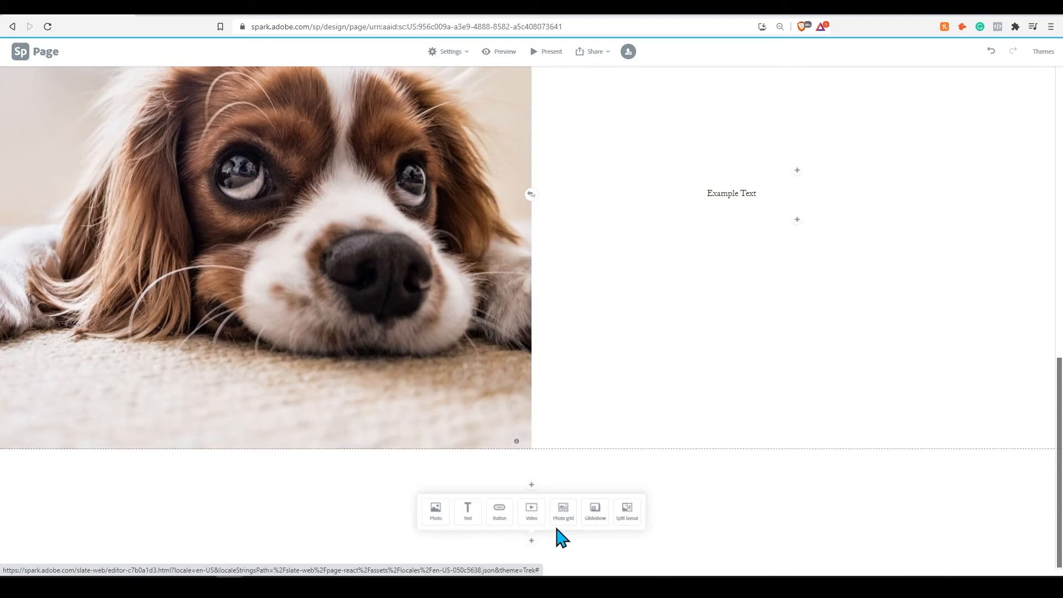
click(563, 510)
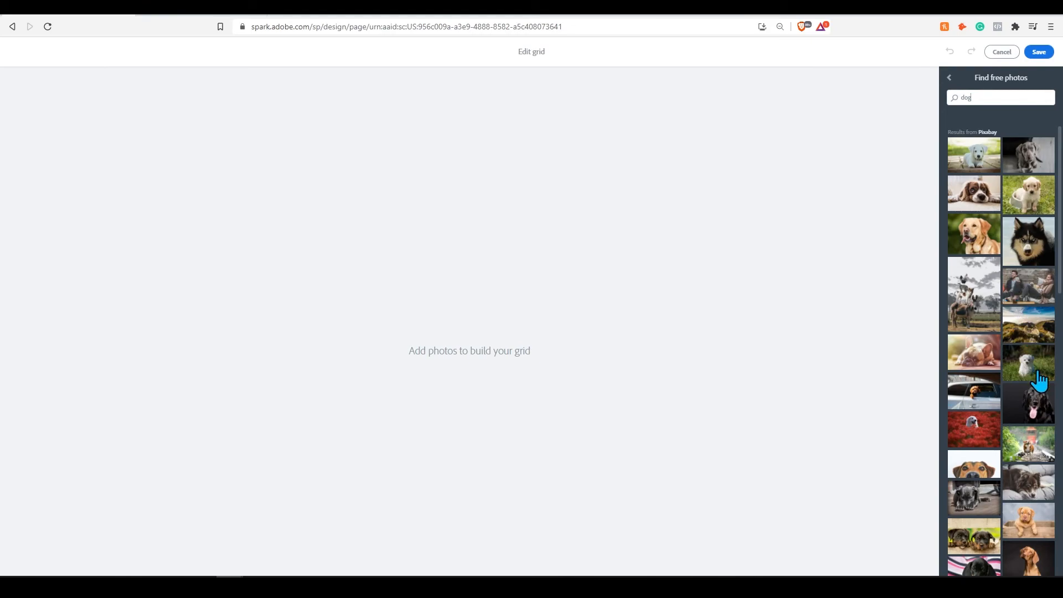
click(1038, 256)
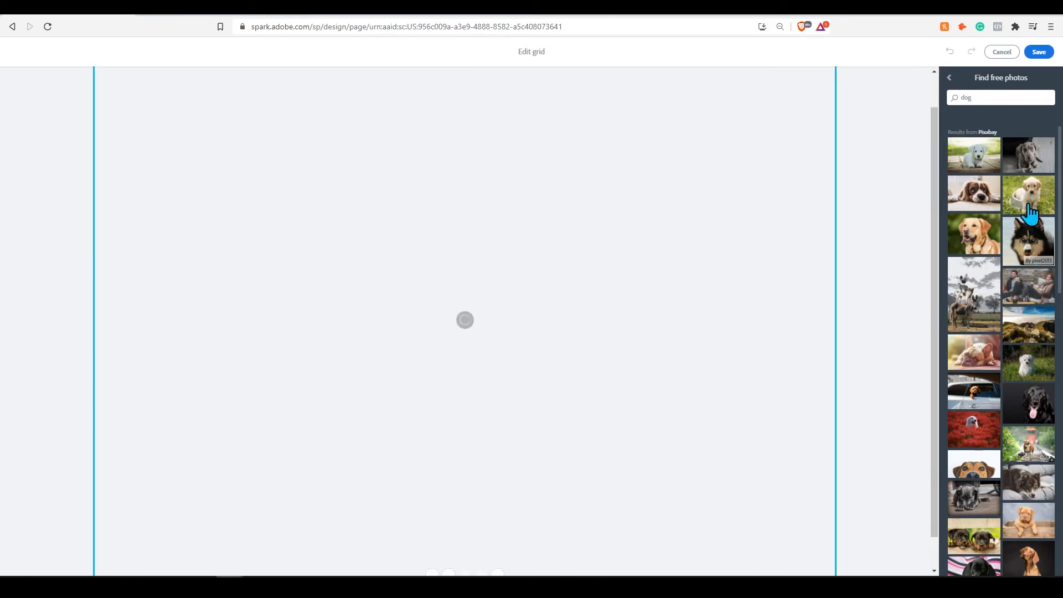
click(1027, 195)
click(974, 155)
click(969, 280)
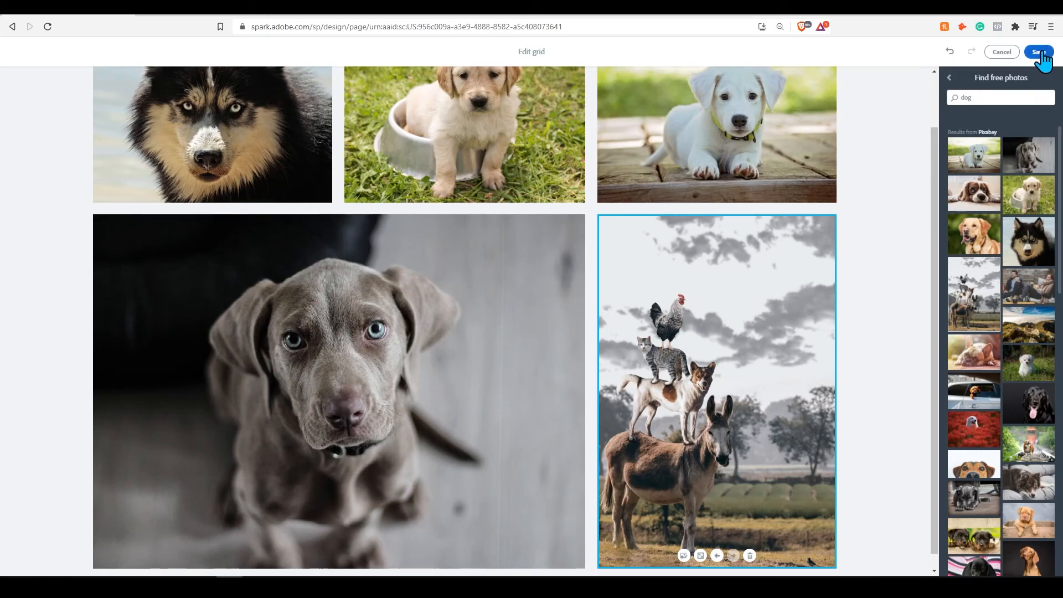
click(1039, 52)
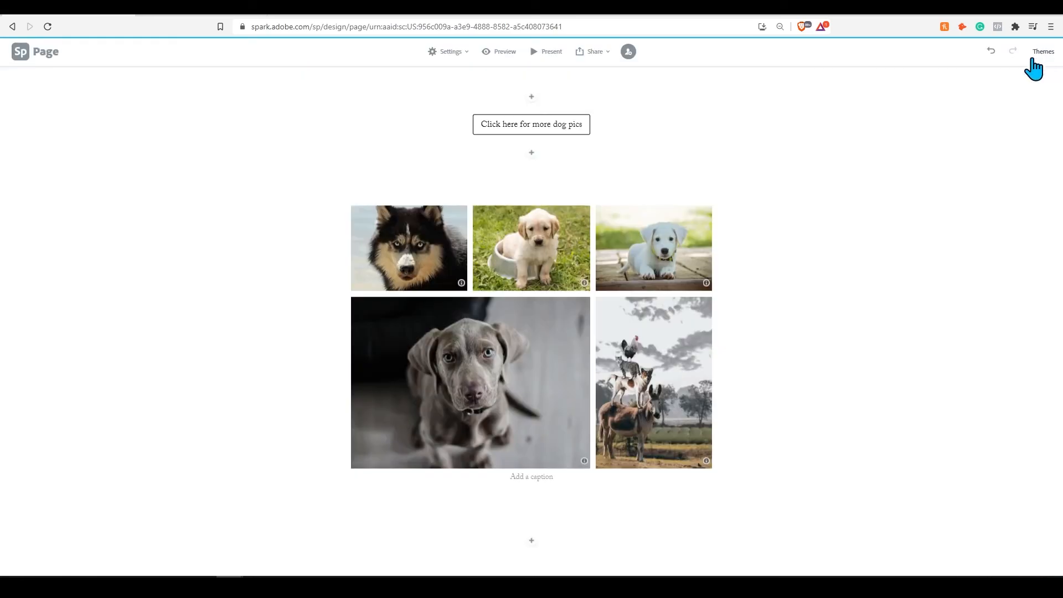
- Preview the finished page from the title section down to the credits, and return to editing
scroll(781, 406, up, 15)
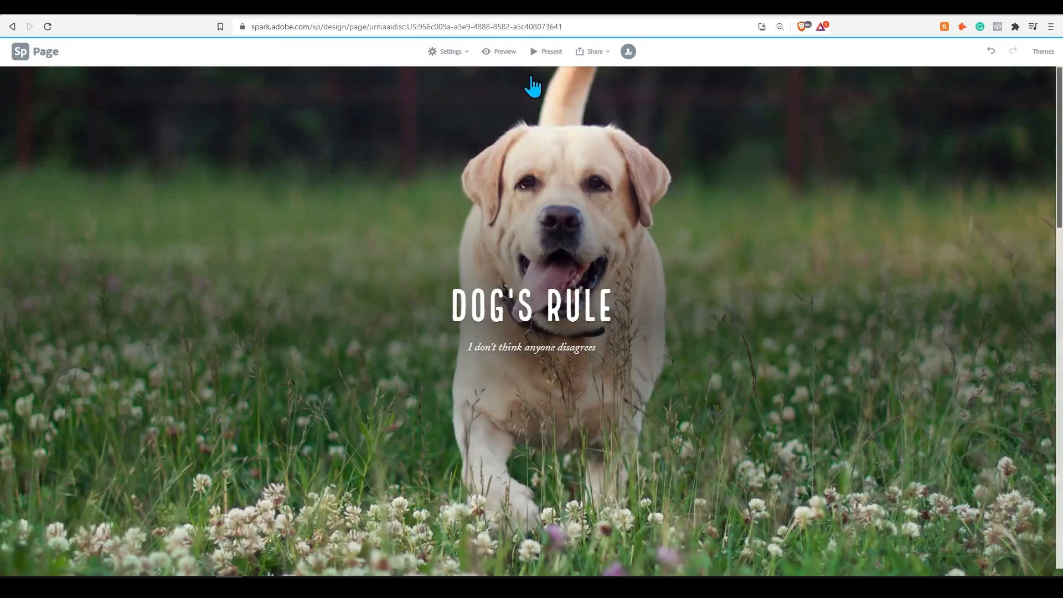
click(503, 51)
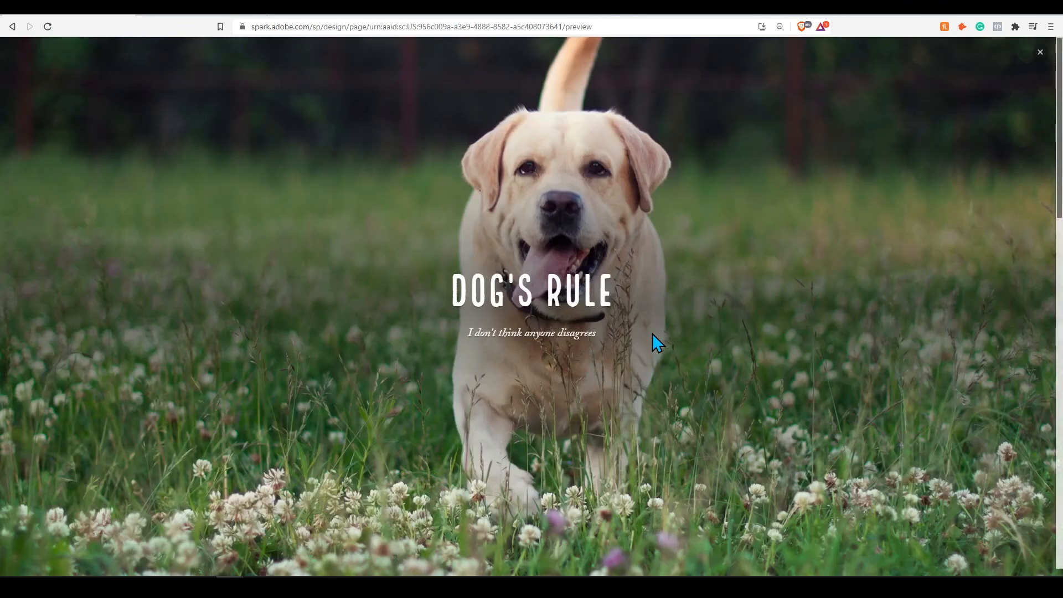
scroll(652, 333, down, 5)
scroll(656, 342, down, 10)
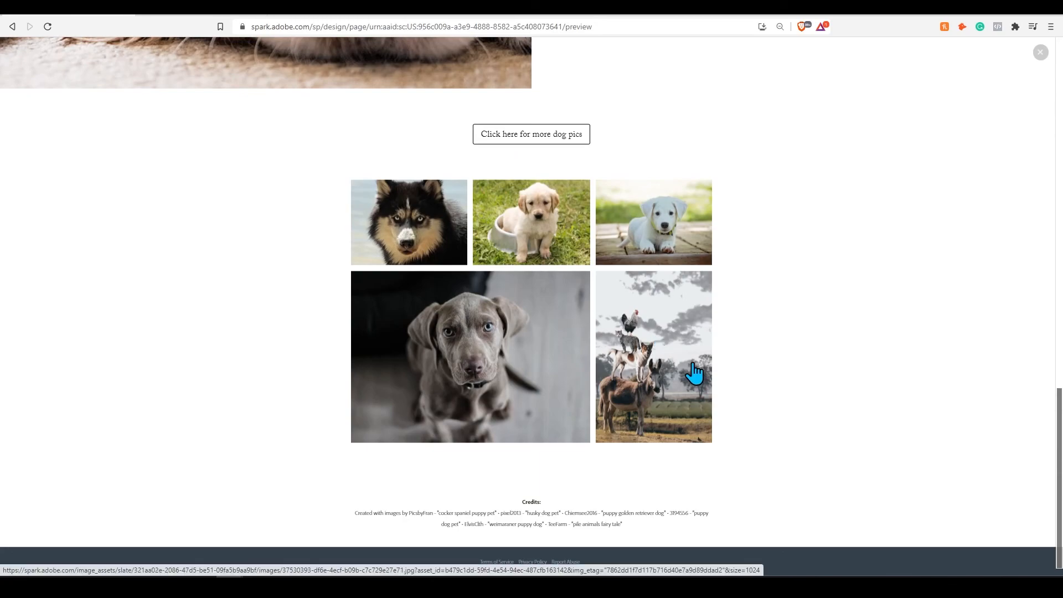
scroll(695, 374, up, 15)
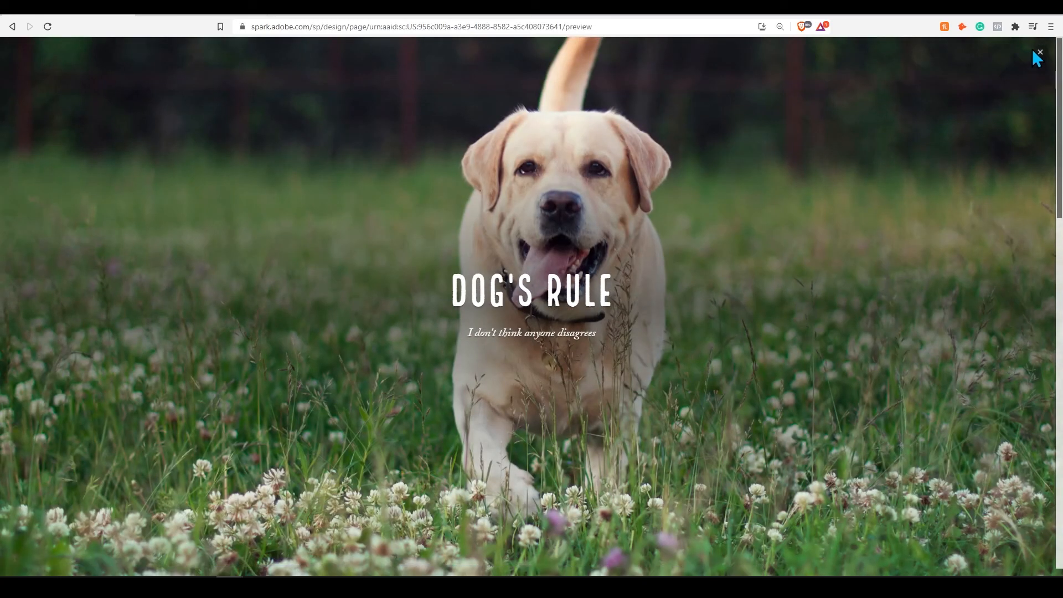
click(1039, 54)
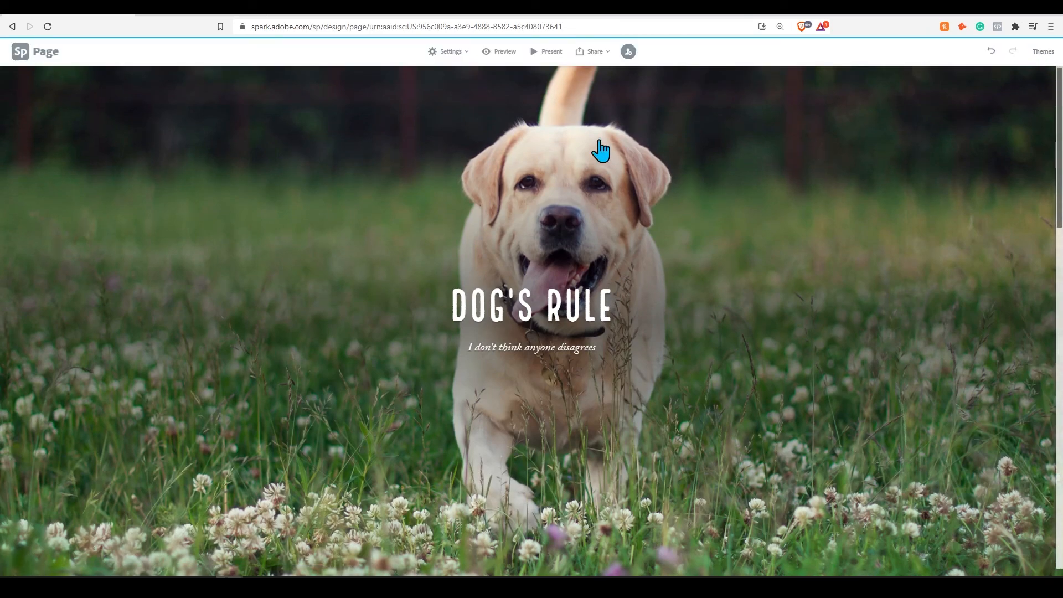
- Examine the page's sharing and invitation options without publishing it, and leave the project for the home page
click(608, 52)
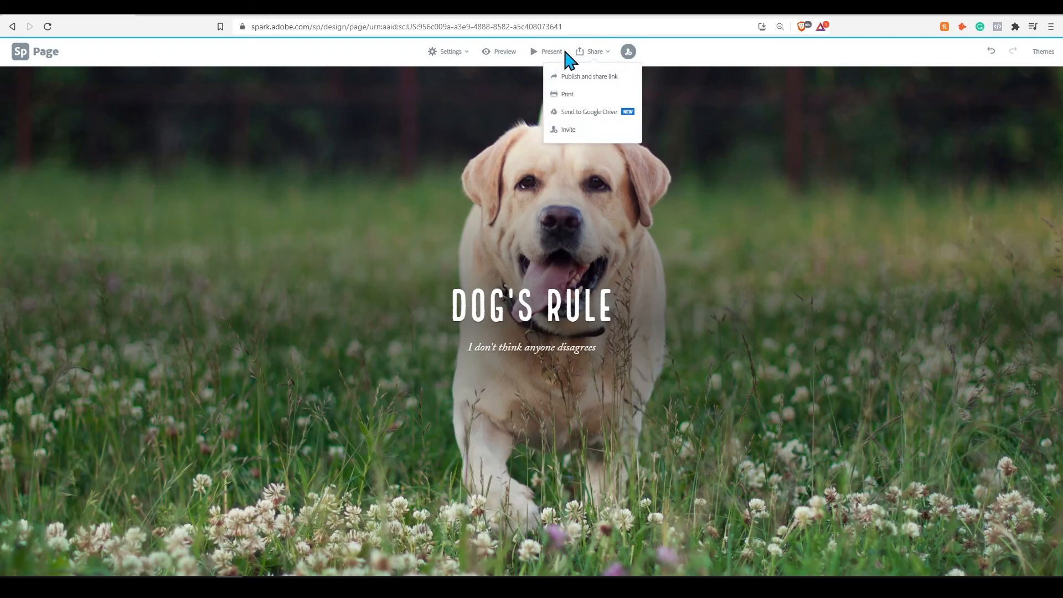
click(629, 53)
click(596, 52)
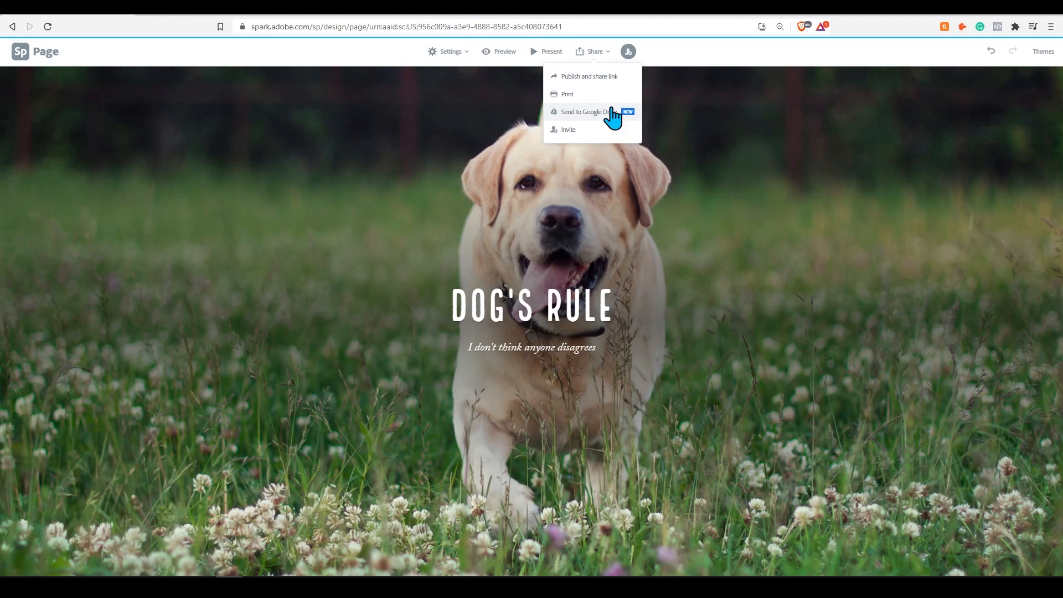
click(690, 55)
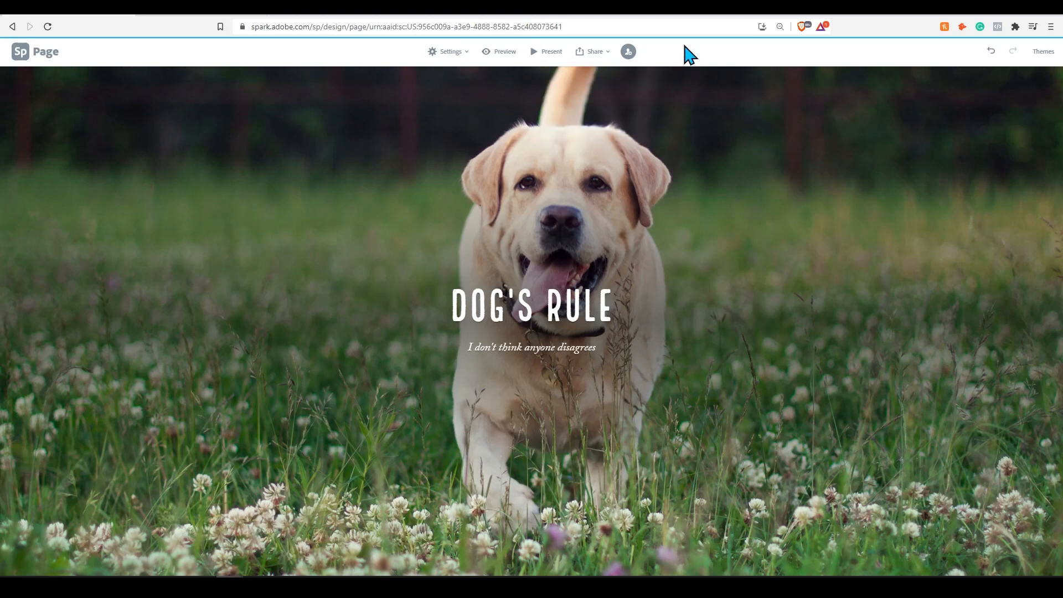
click(20, 54)
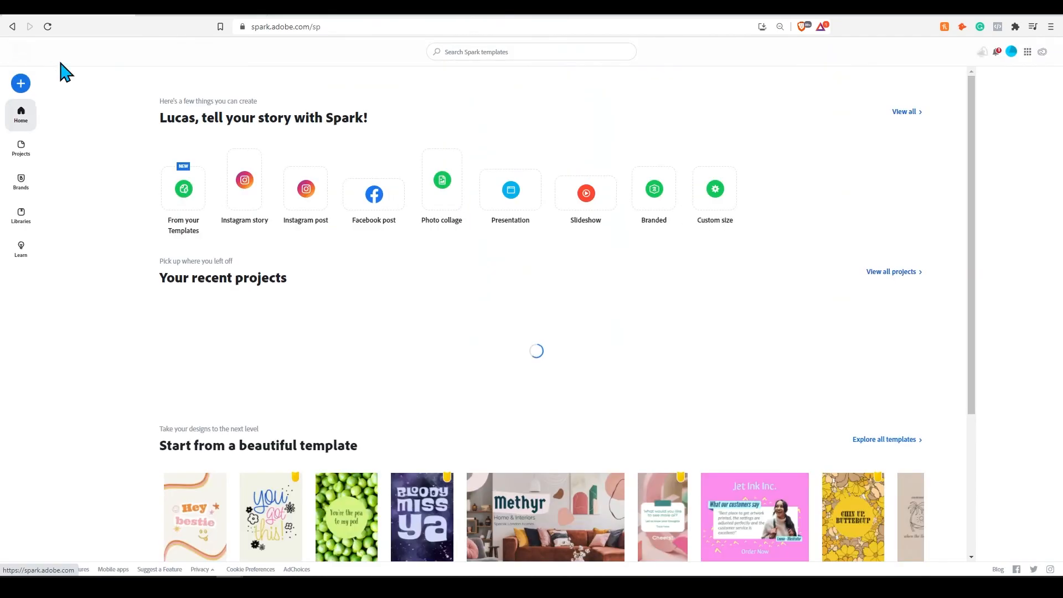